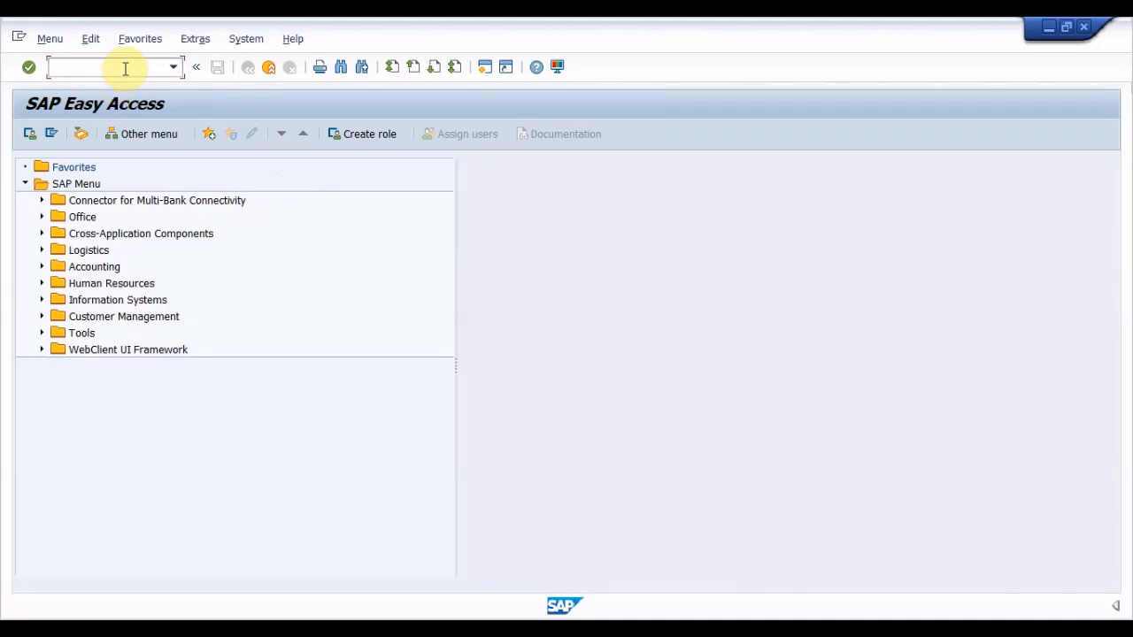
Run transaction SPRO and expand Logistics - General, Batch Management, Batch Determination and Batch Check down to Condition Tables in the implementation guide.
type("SPRO")
key("Return")
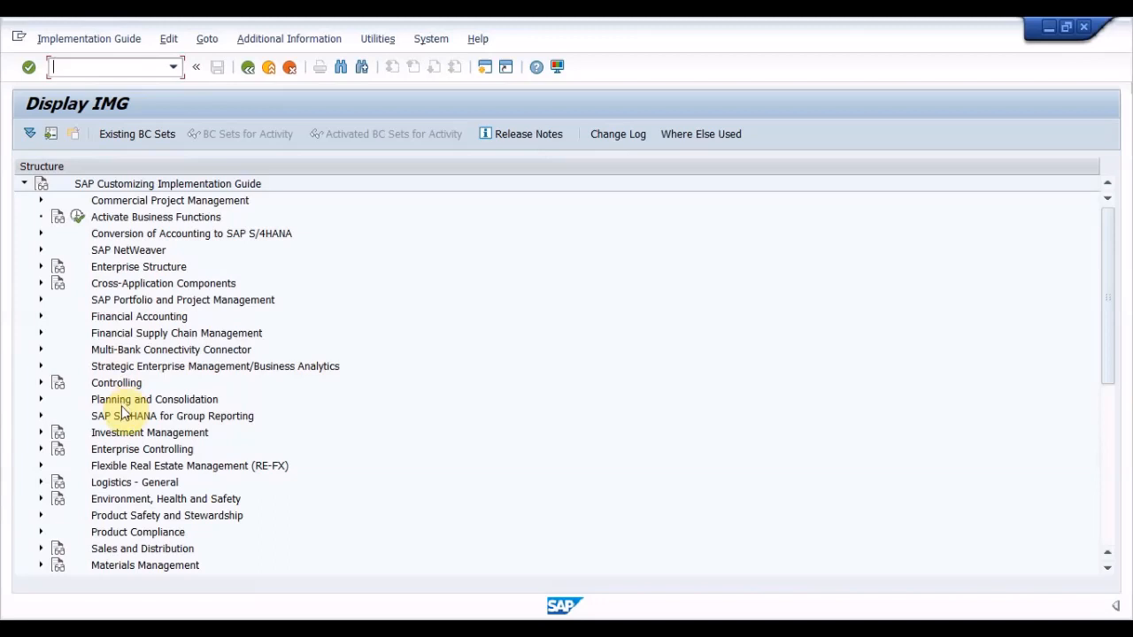
double_click(122, 483)
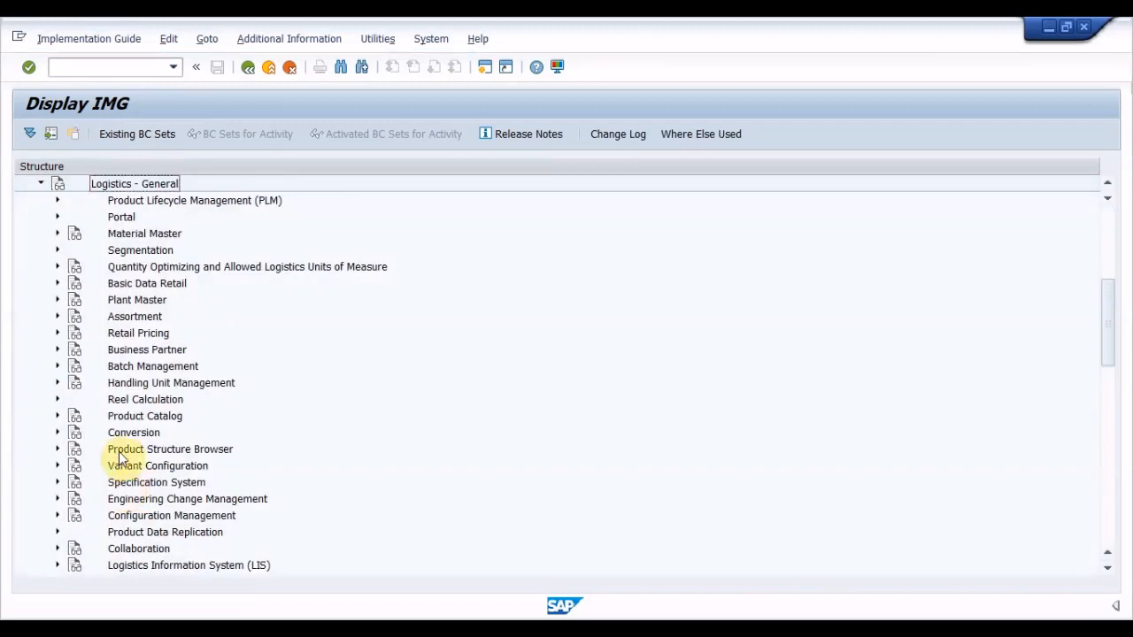
double_click(155, 367)
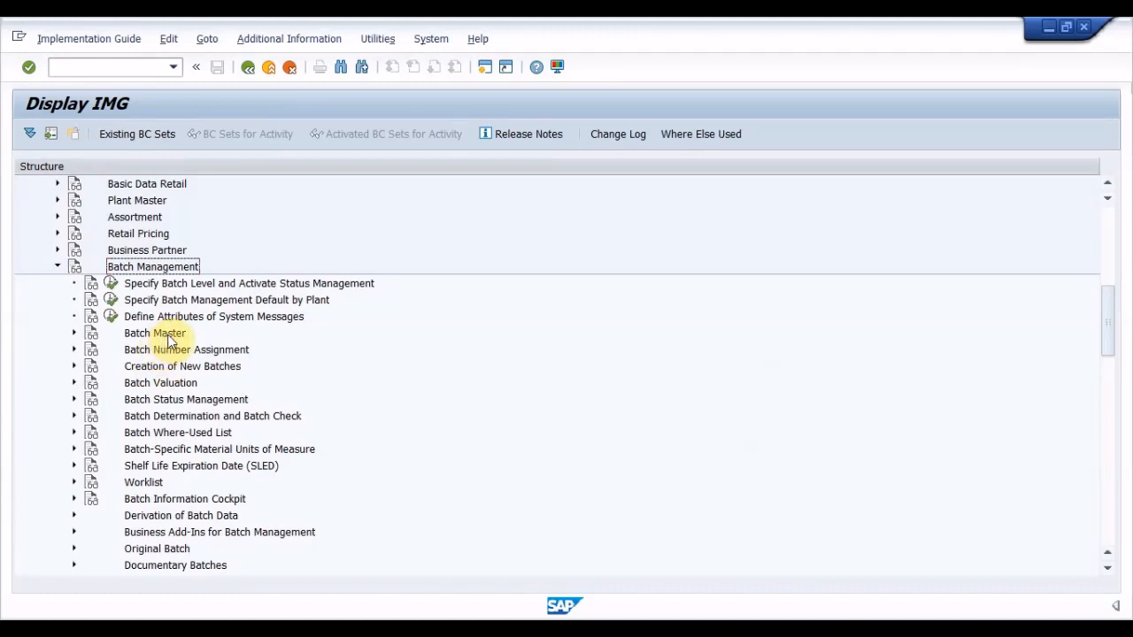
left_click(172, 421)
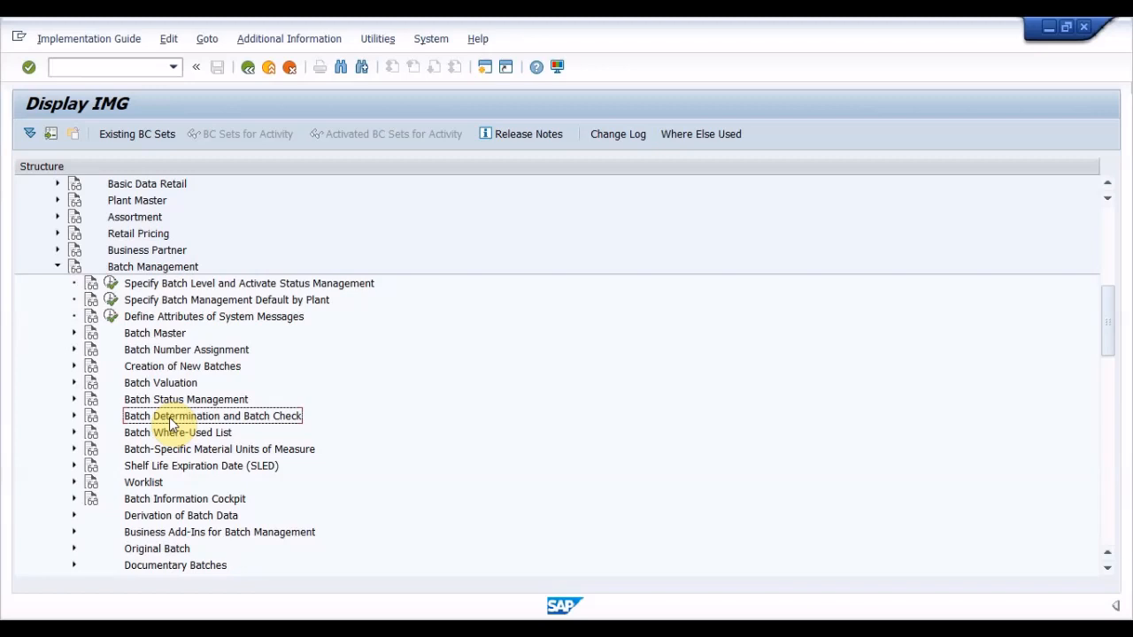
double_click(173, 421)
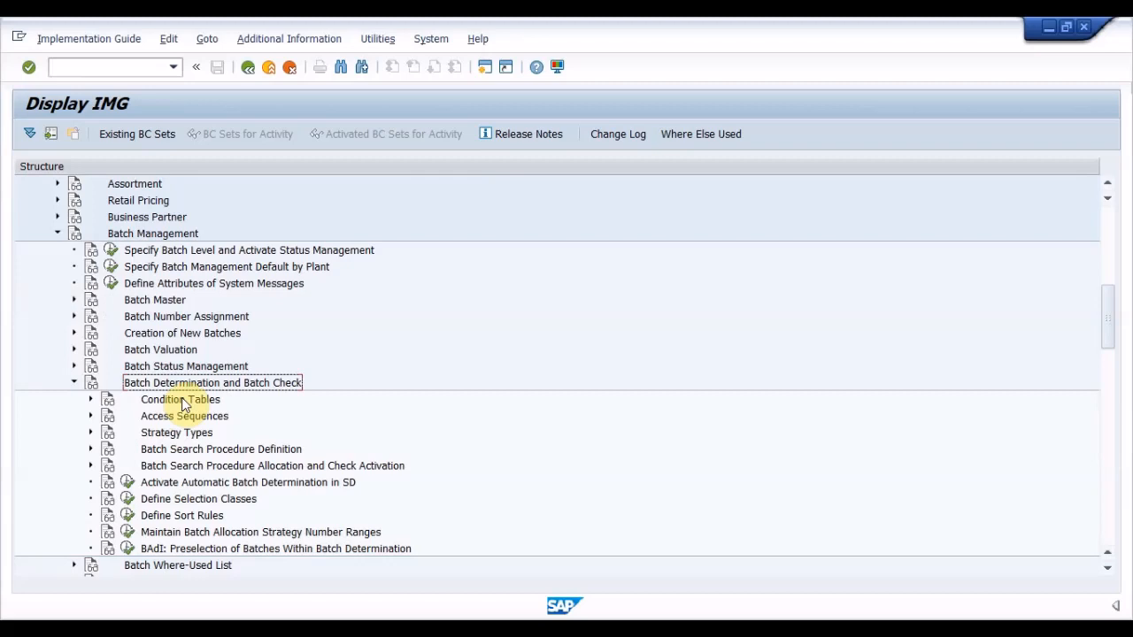
double_click(182, 399)
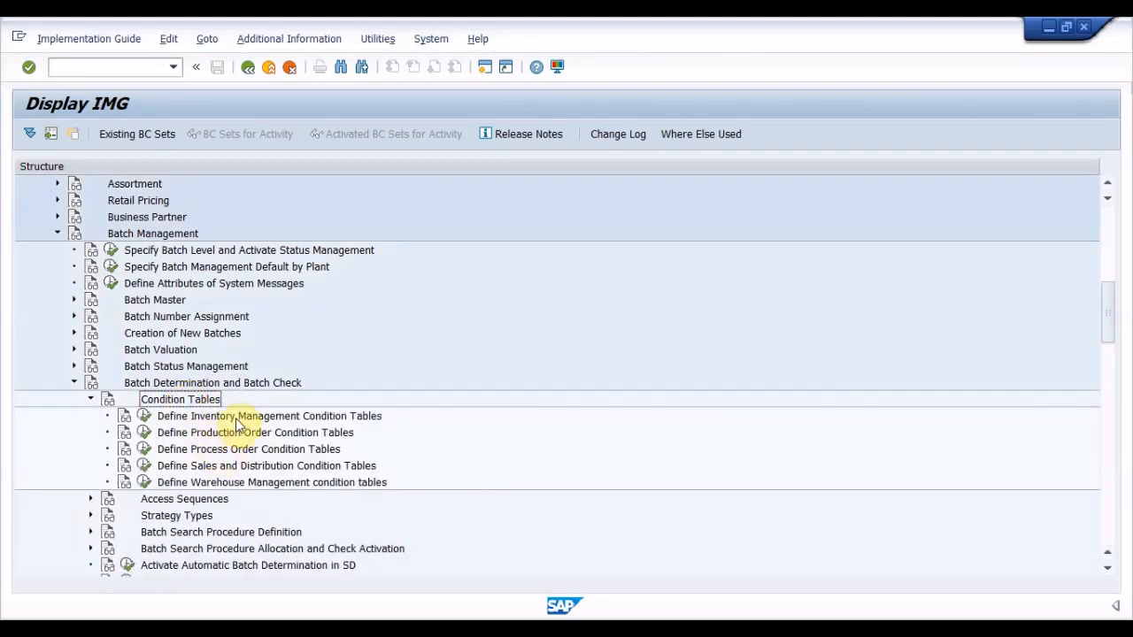
Execute the Define Sales and Distribution Condition Tables activity under Condition Tables.
key("Down")
key("Down")
key("Down")
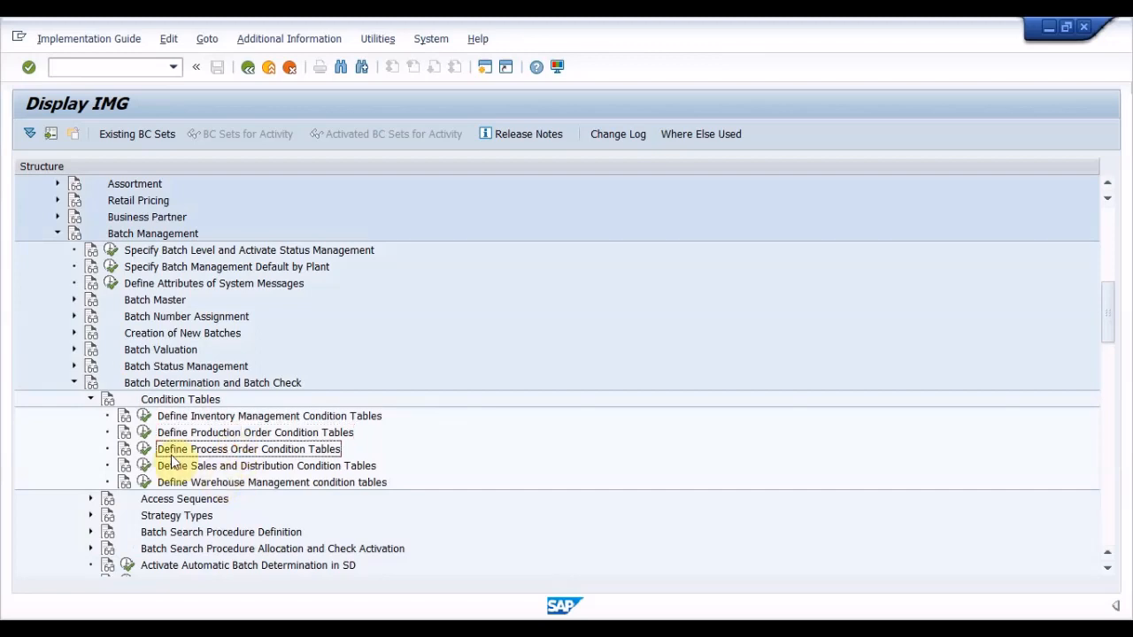
key("Down")
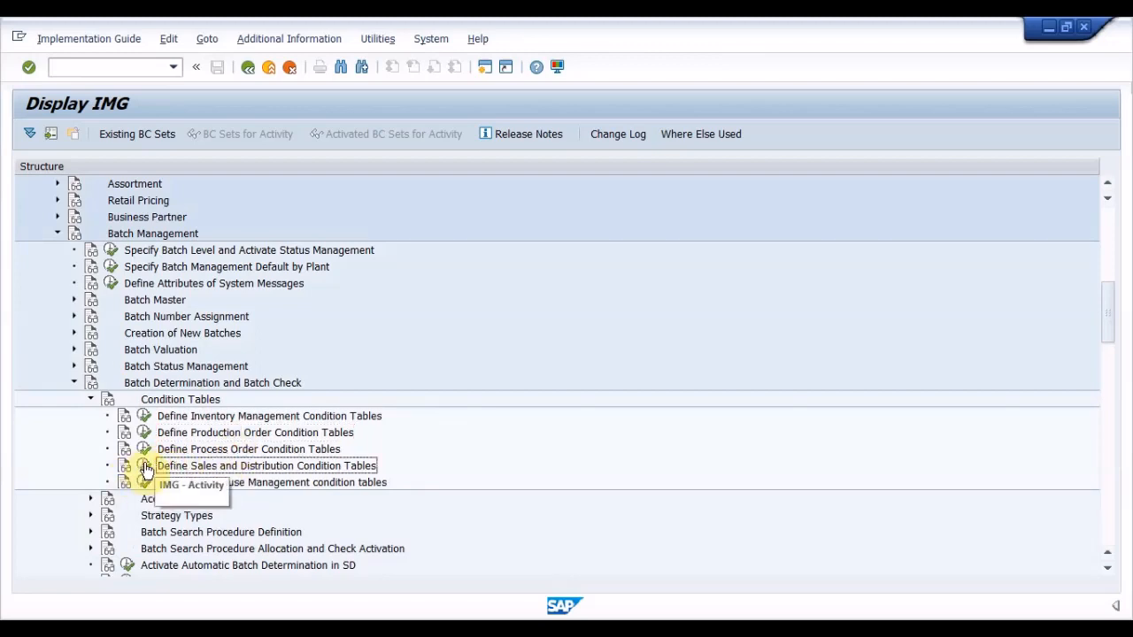
left_click(146, 469)
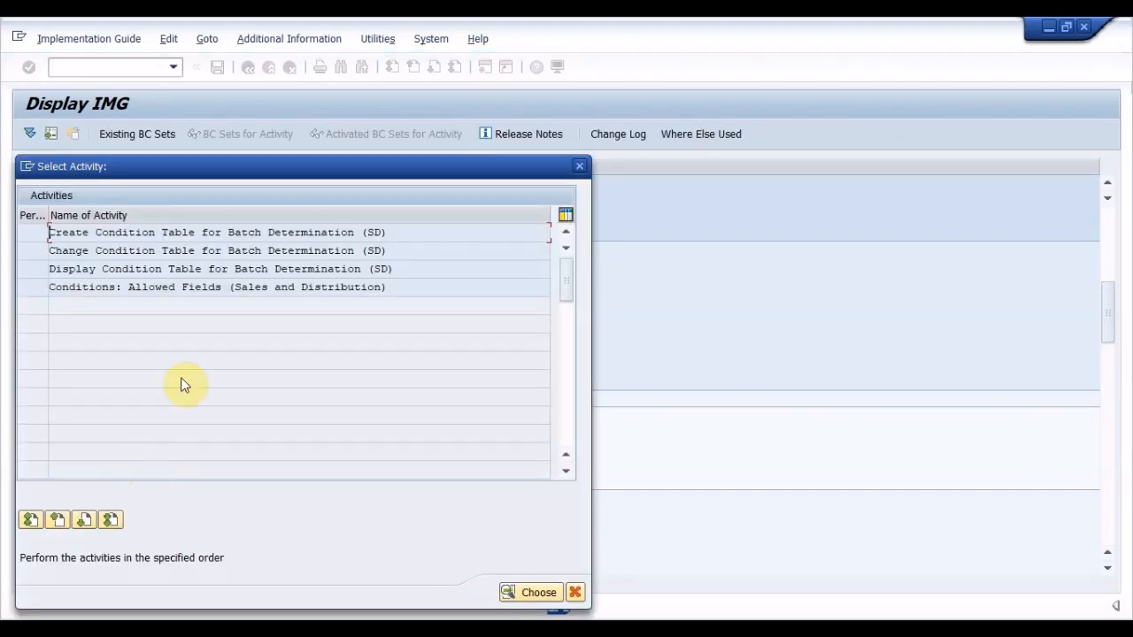
Open the activity Conditions: Allowed Fields (Sales and Distribution) and acknowledge the cross-client notice.
left_click(339, 253)
left_click(359, 270)
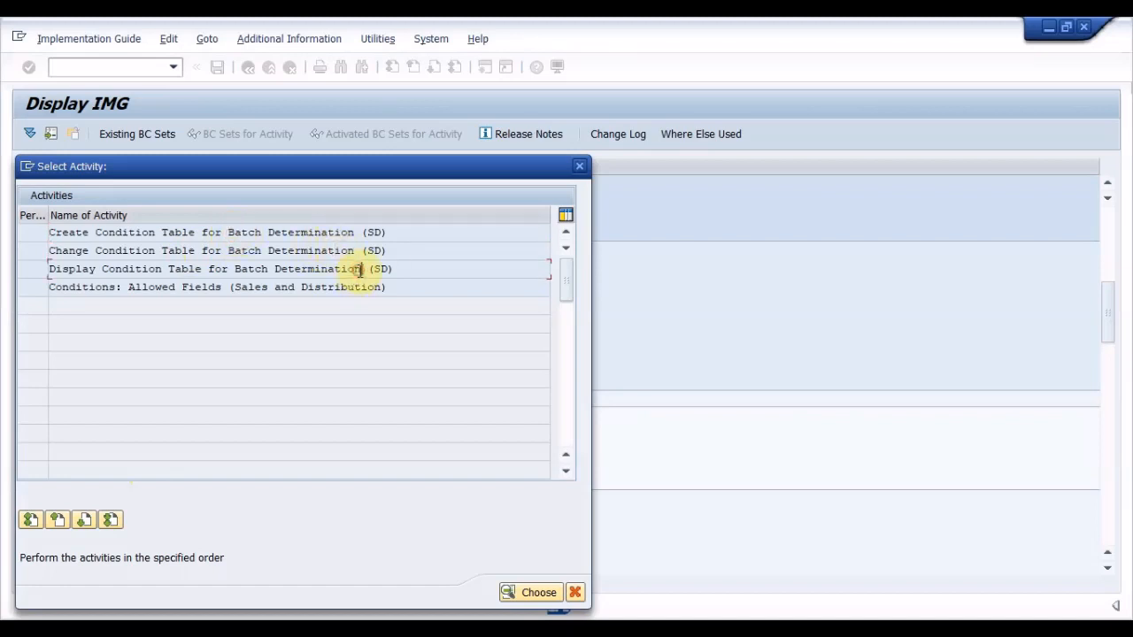
left_click_drag(401, 270, 46, 270)
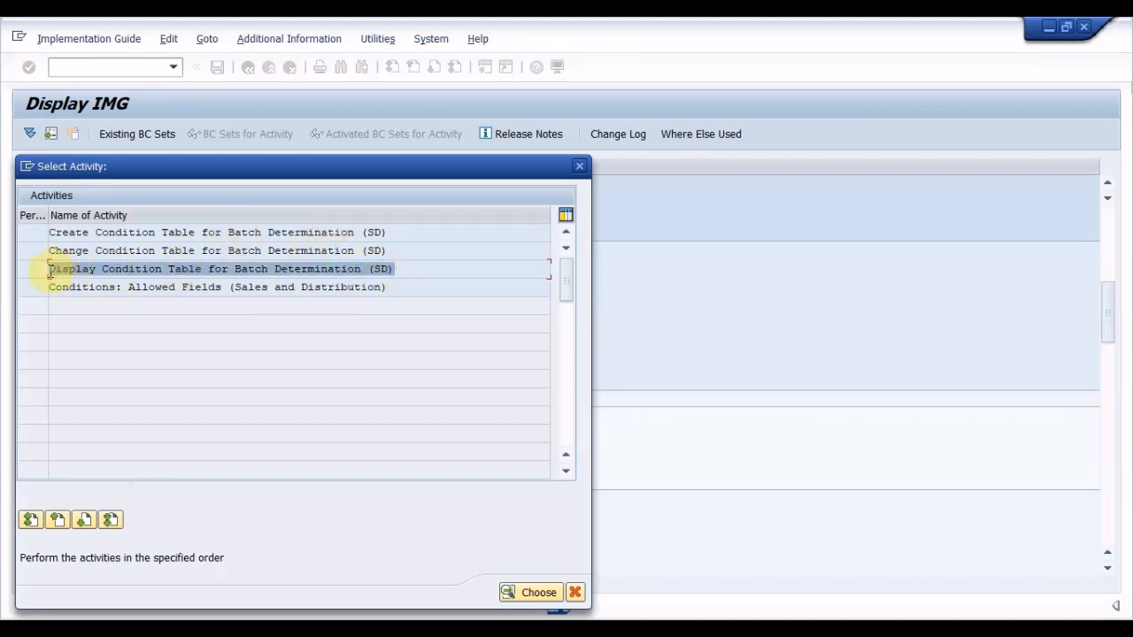
left_click_drag(395, 287, 29, 295)
left_click(198, 287)
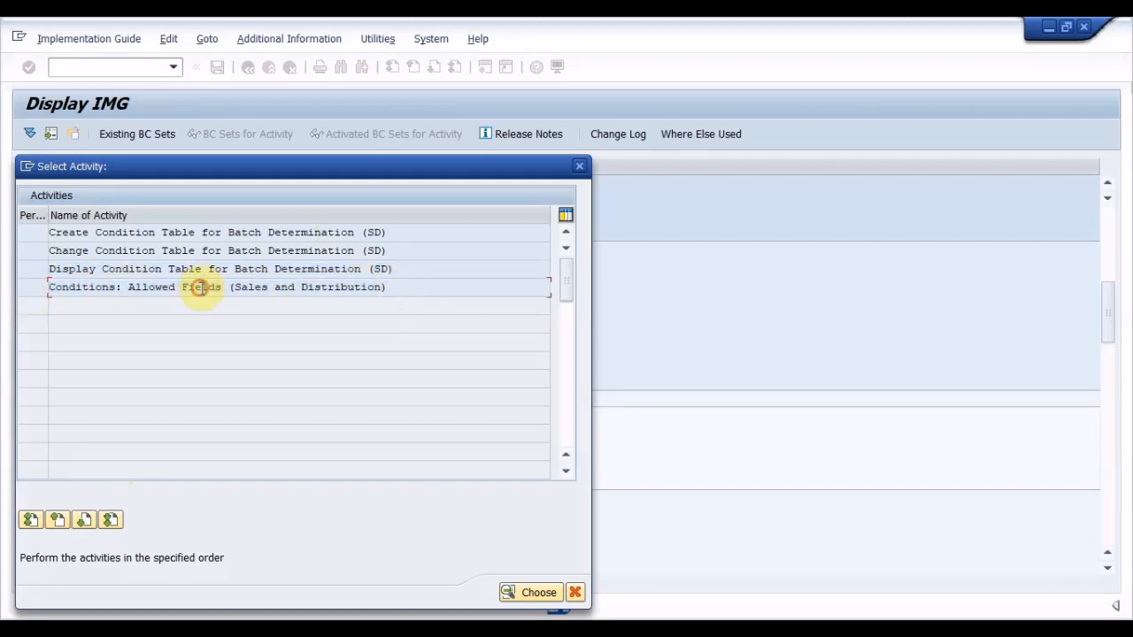
double_click(245, 290)
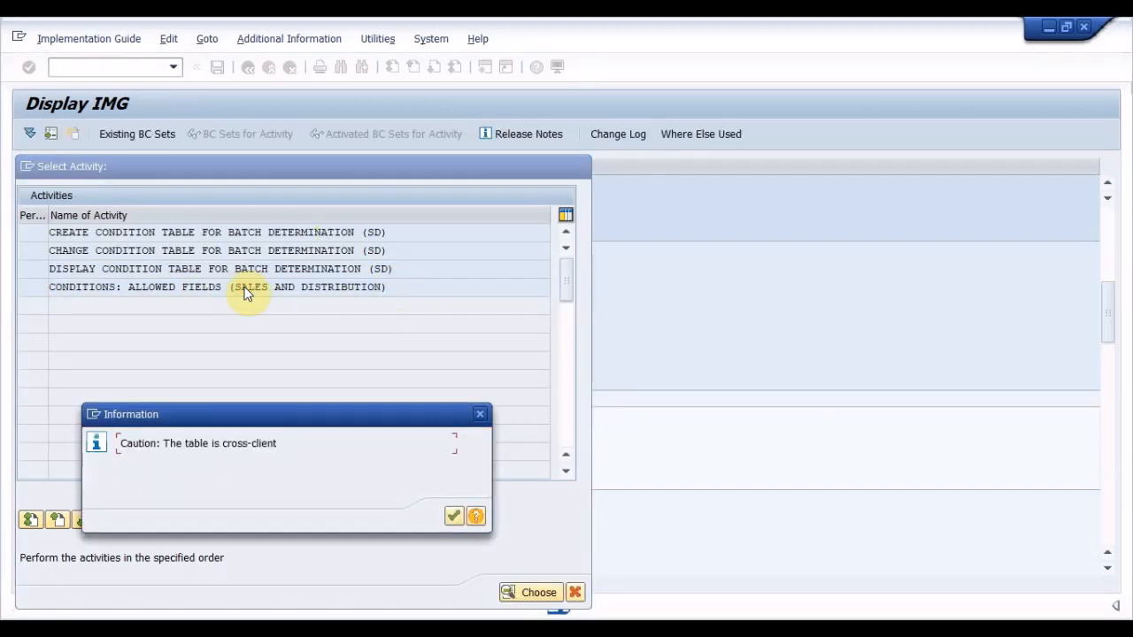
key("Return")
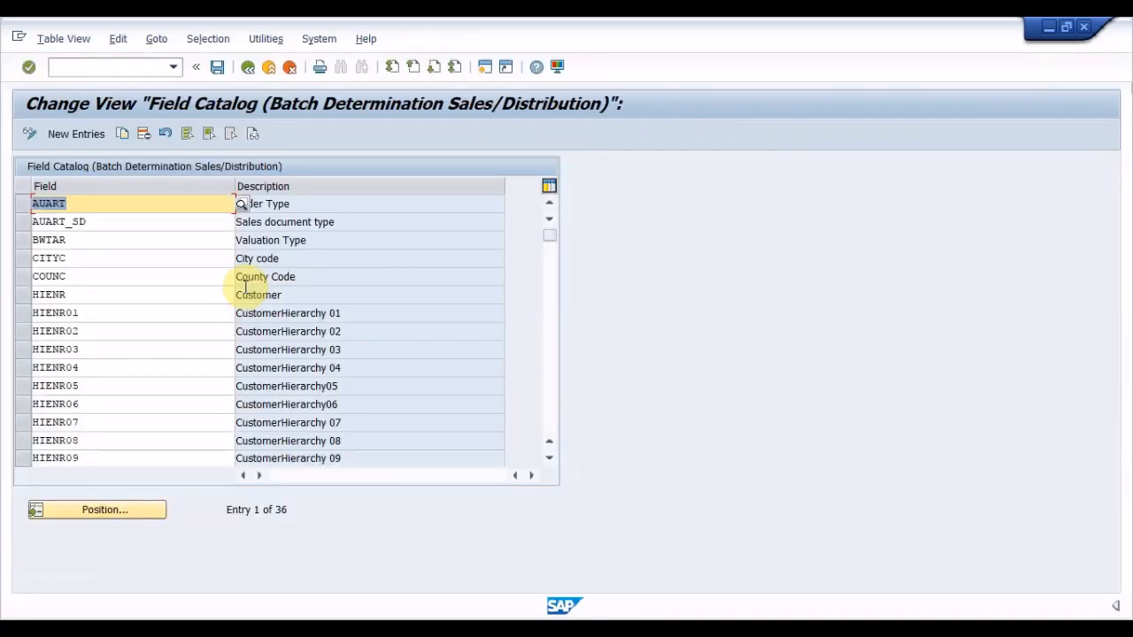
Review all entries of the batch determination field catalog for sales and distribution, and return to the activity list.
left_click(341, 348)
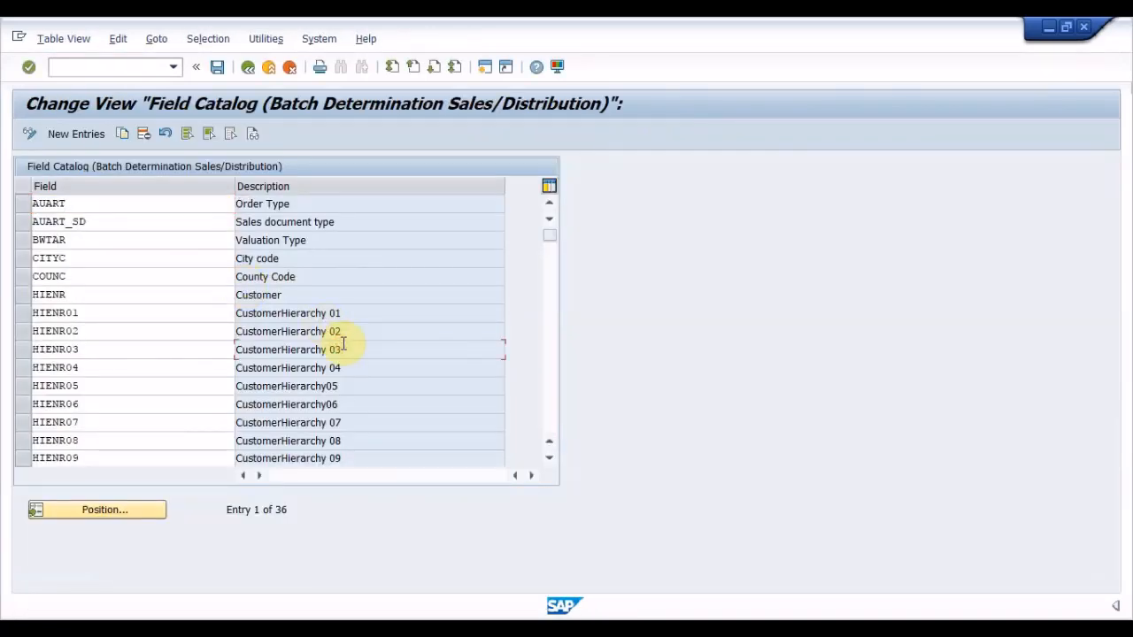
scroll(342, 349, "down", 5)
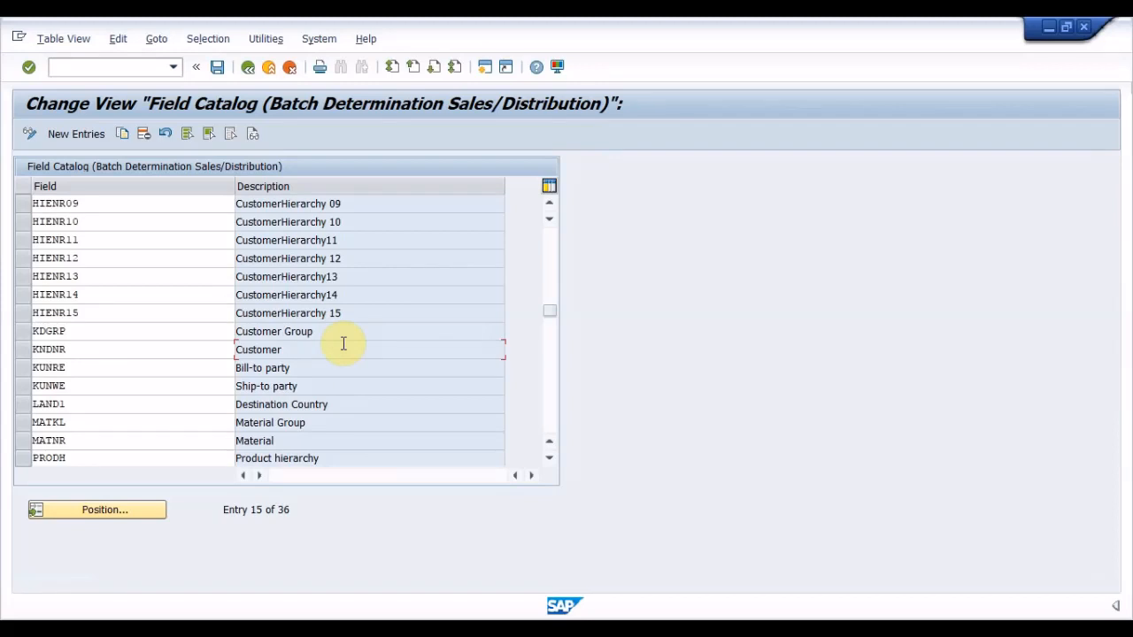
scroll(344, 345, "down", 5)
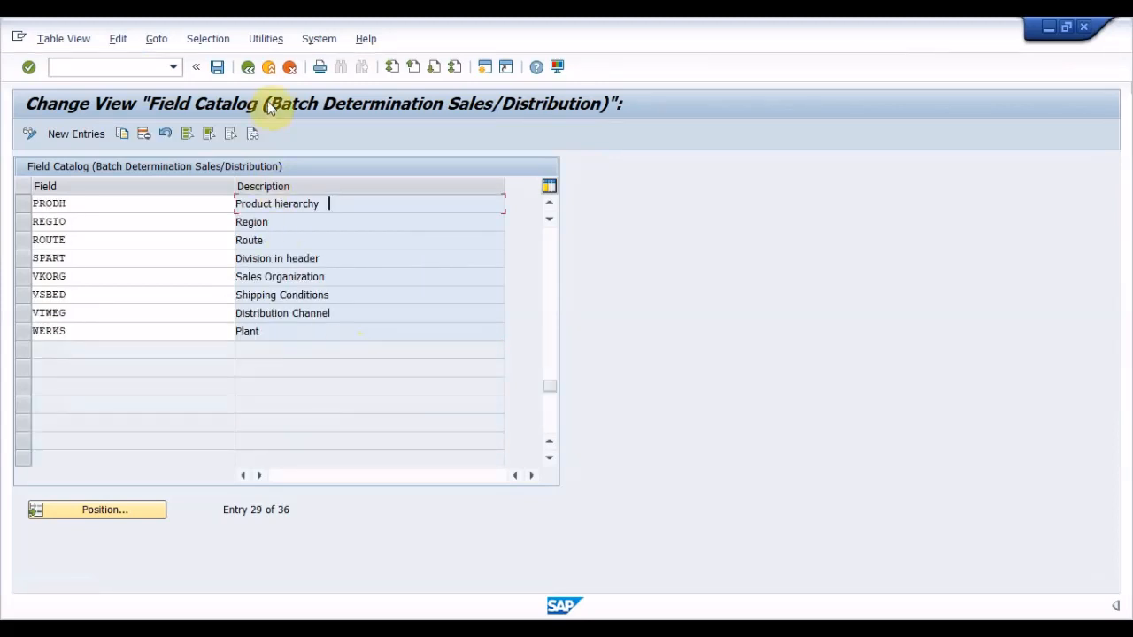
left_click(247, 69)
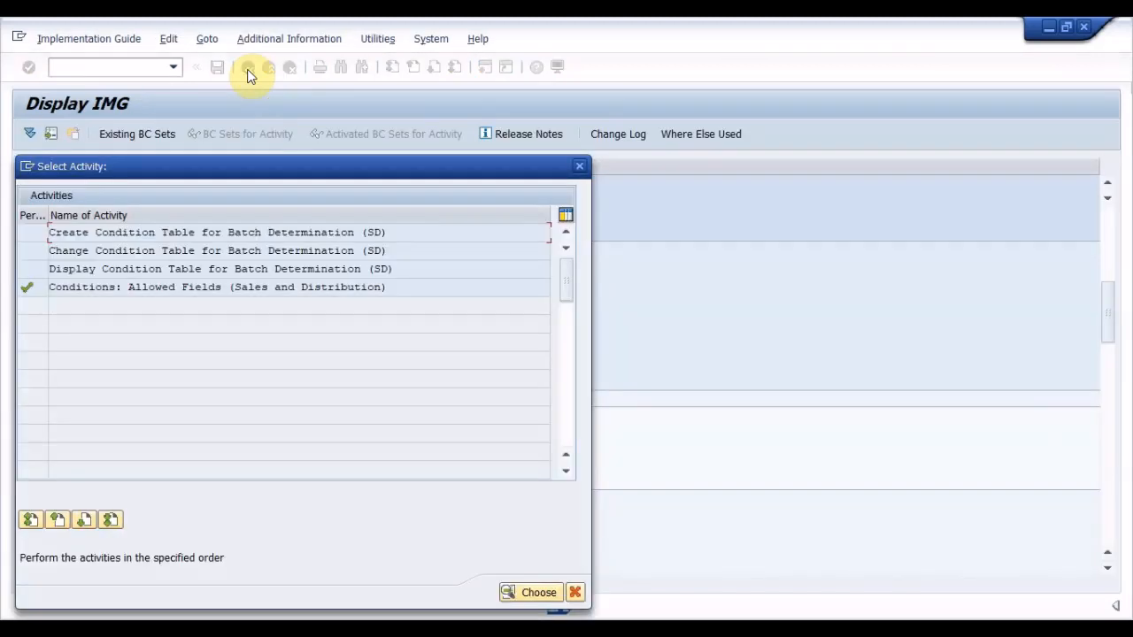
View the initial screen of Create Condition Table for Batch Determination (SD) and return to the activity list.
left_click(175, 235)
double_click(180, 235)
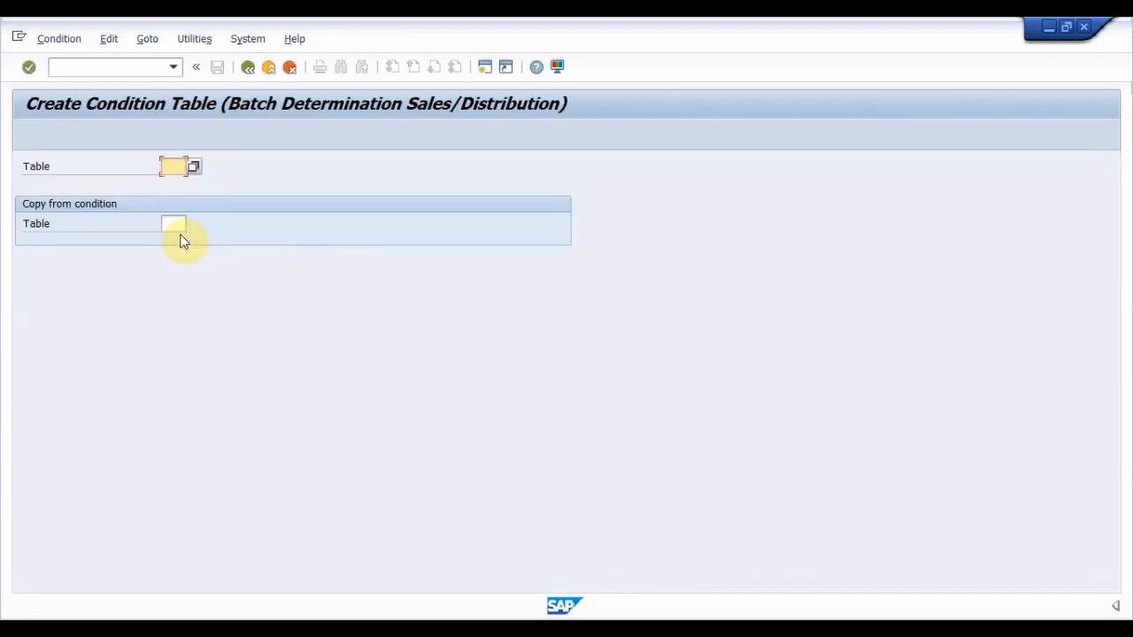
left_click(248, 67)
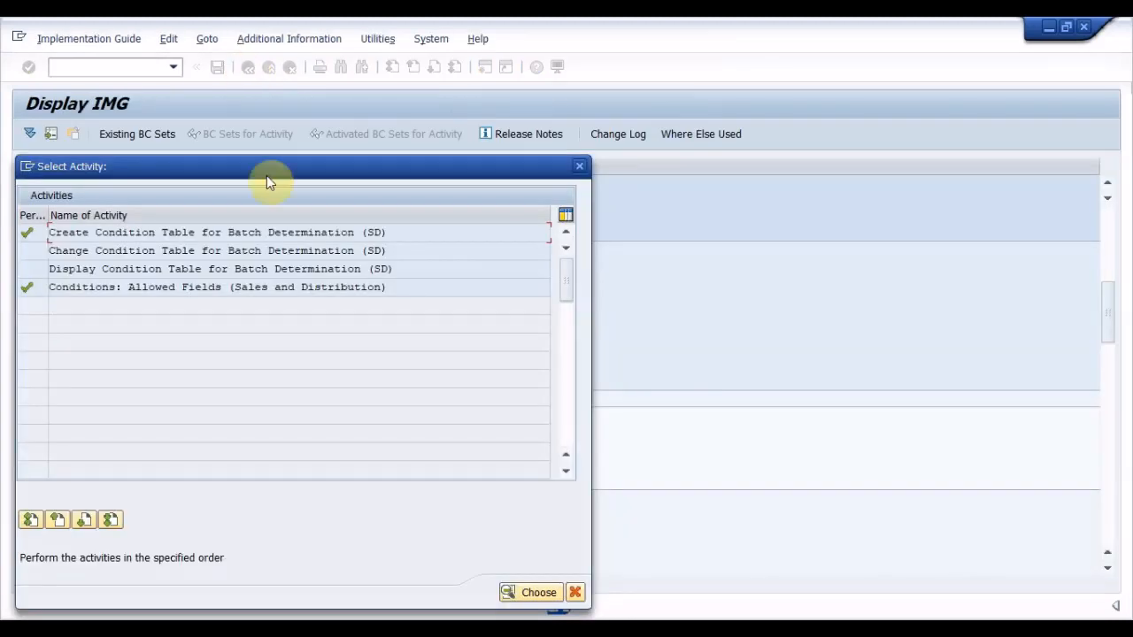
Display batch determination condition table 001 with its selected fields, and close the activity list.
double_click(305, 270)
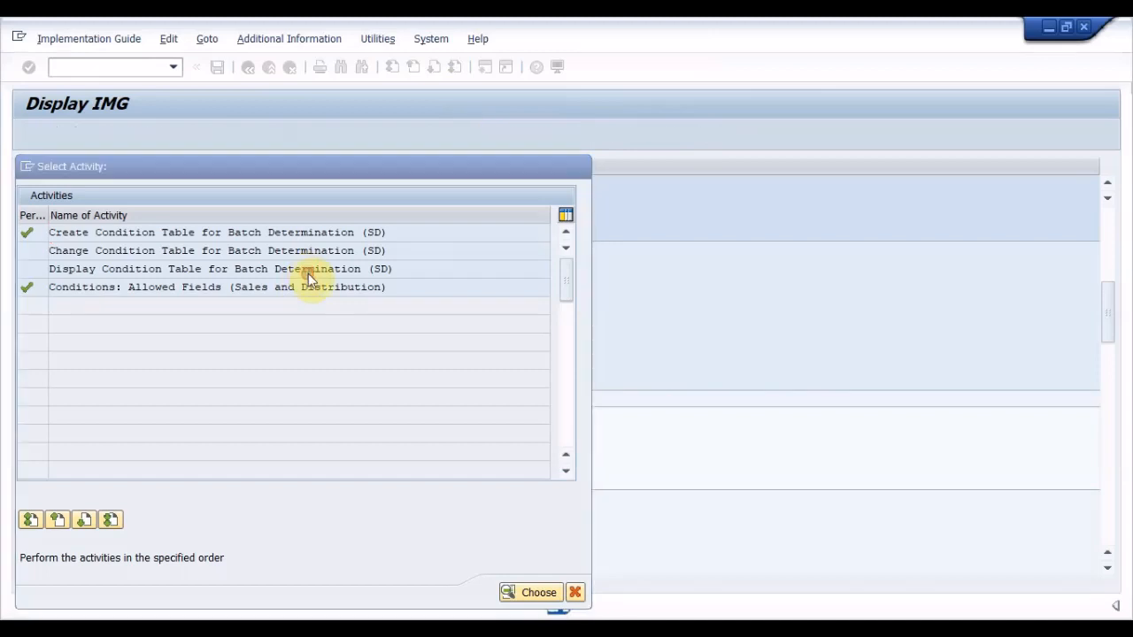
type("001")
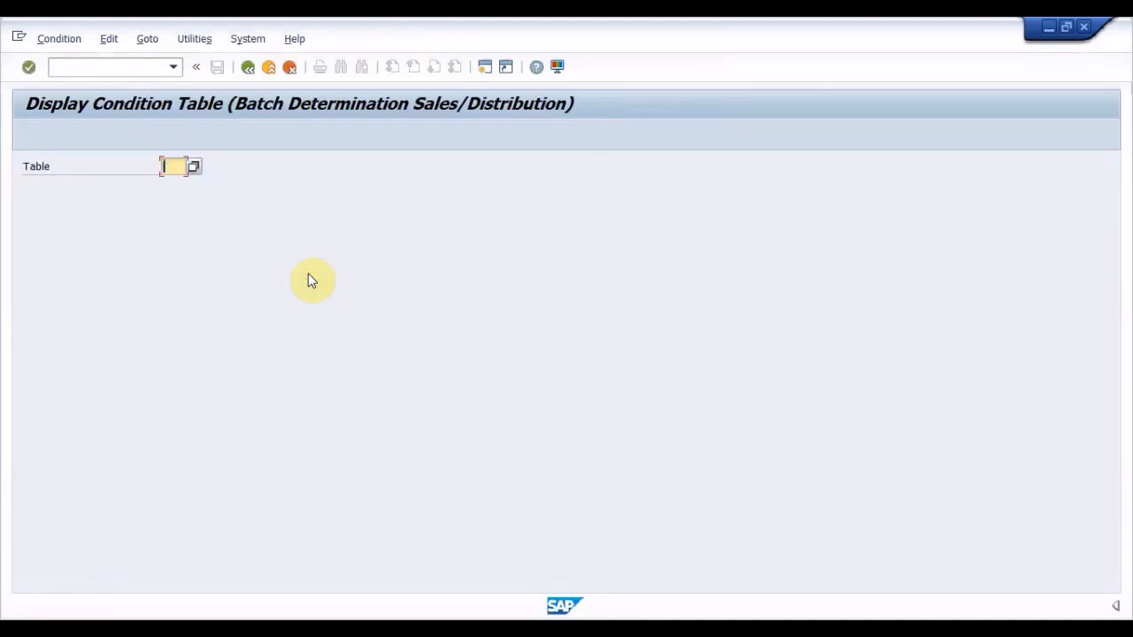
key("Return")
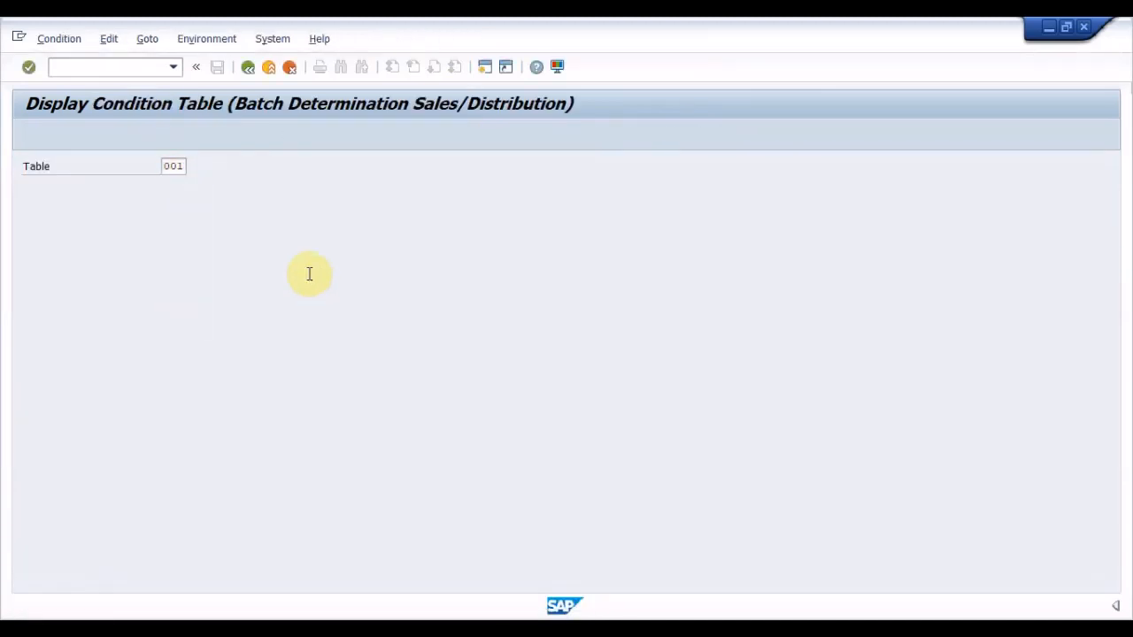
left_click(285, 259)
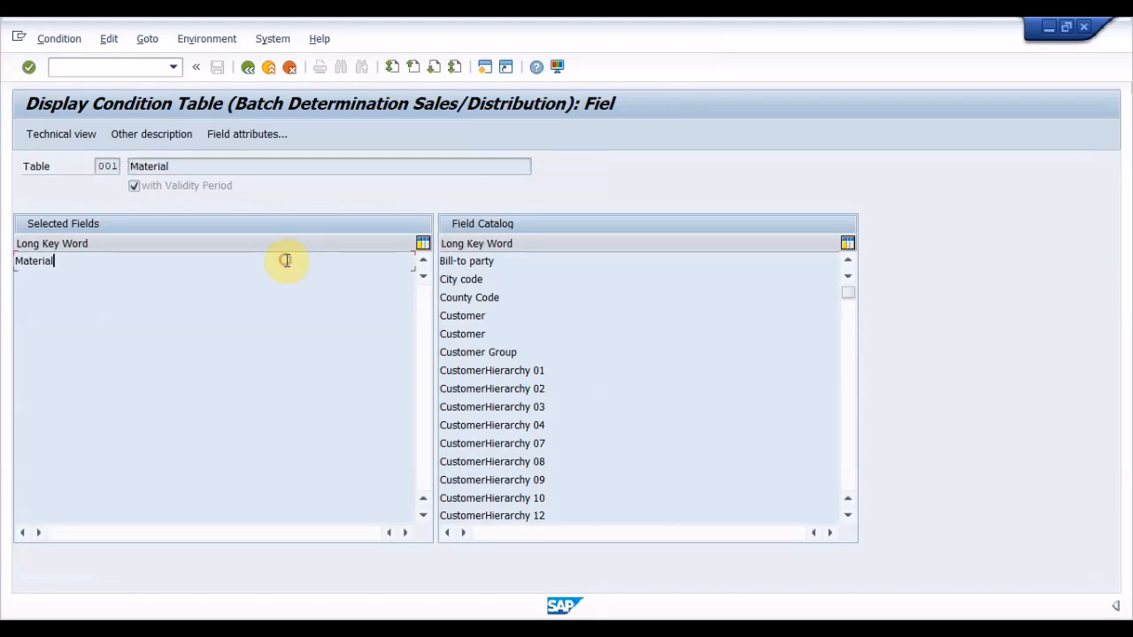
left_click(248, 68)
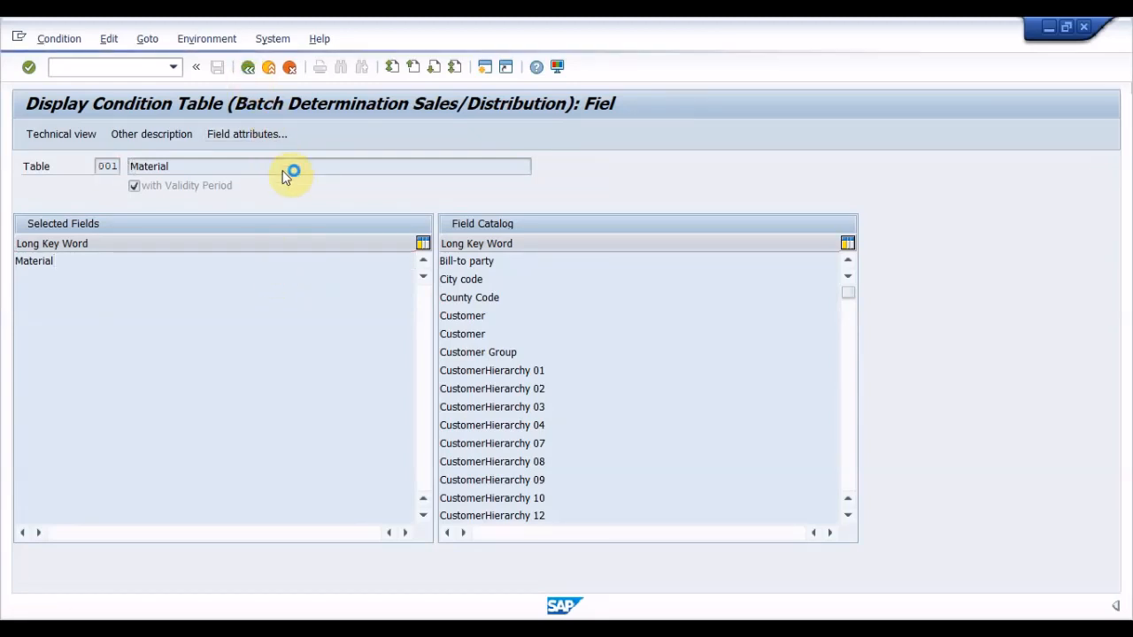
left_click(250, 70)
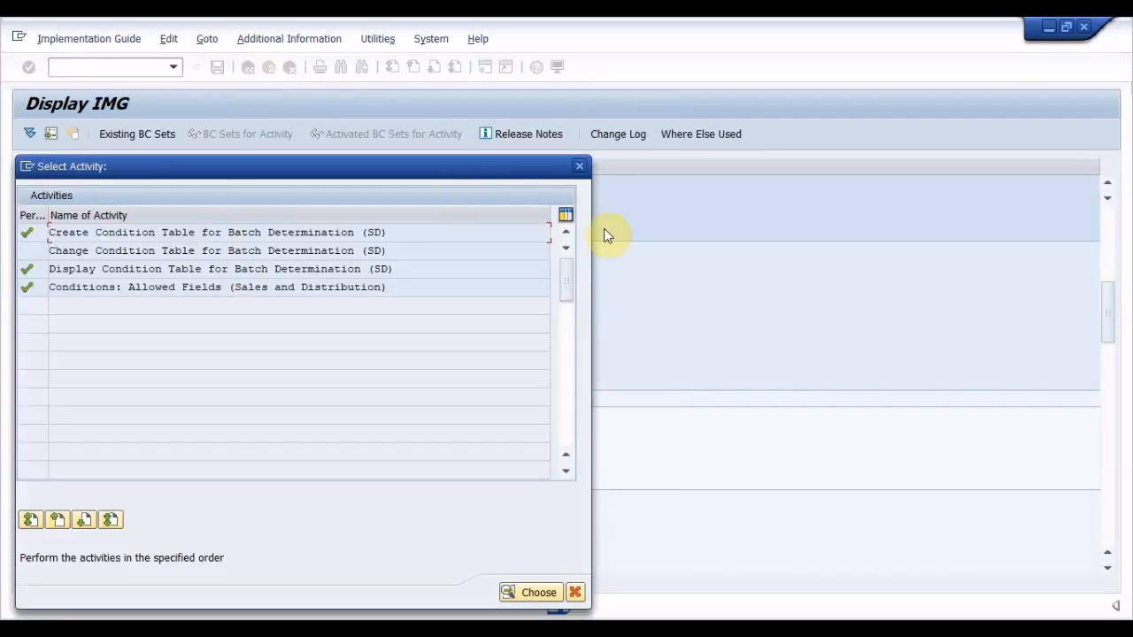
left_click(579, 167)
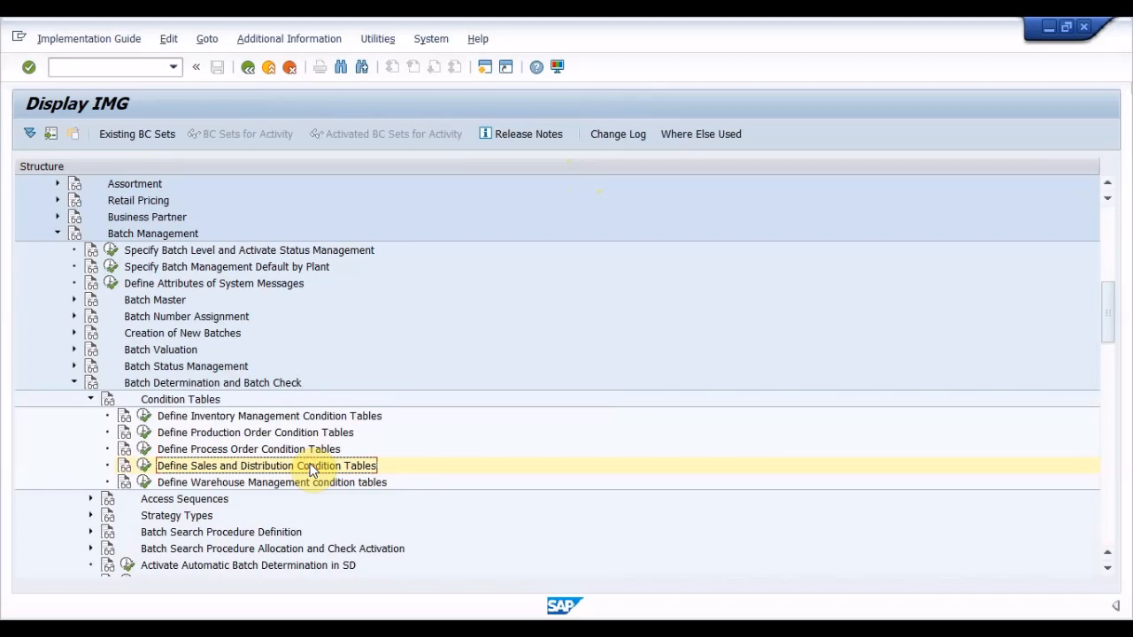
Collapse Condition Tables, expand Access Sequences and execute Define Sales and Distribution Access Sequences, acknowledging the cross-client notice.
key("Left")
key("Left")
key("Down")
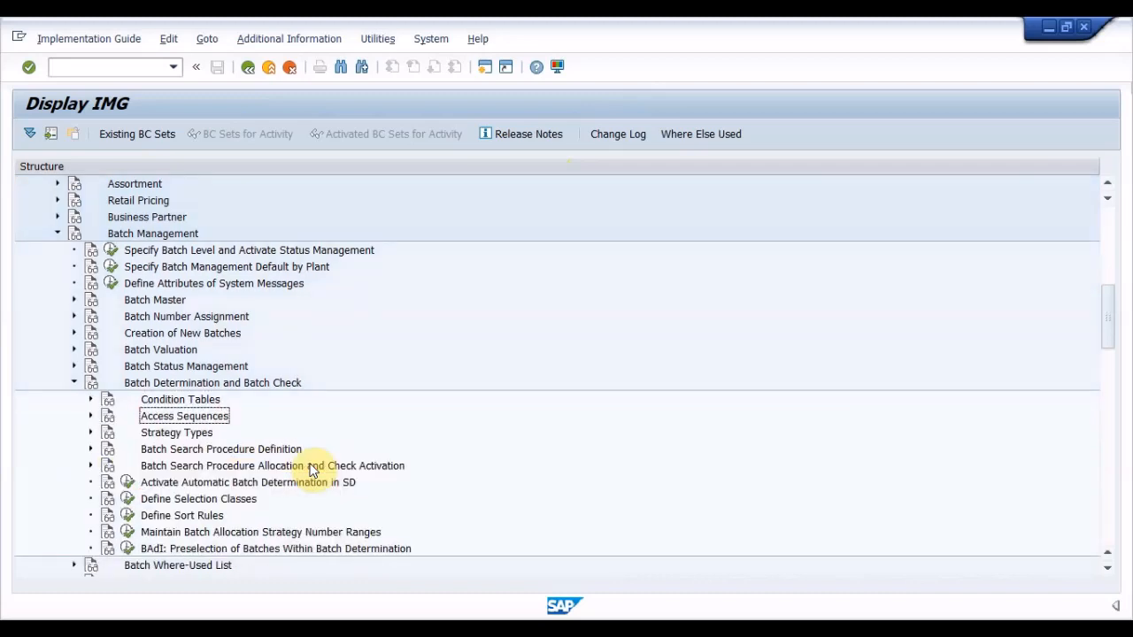
key("Right")
key("Down")
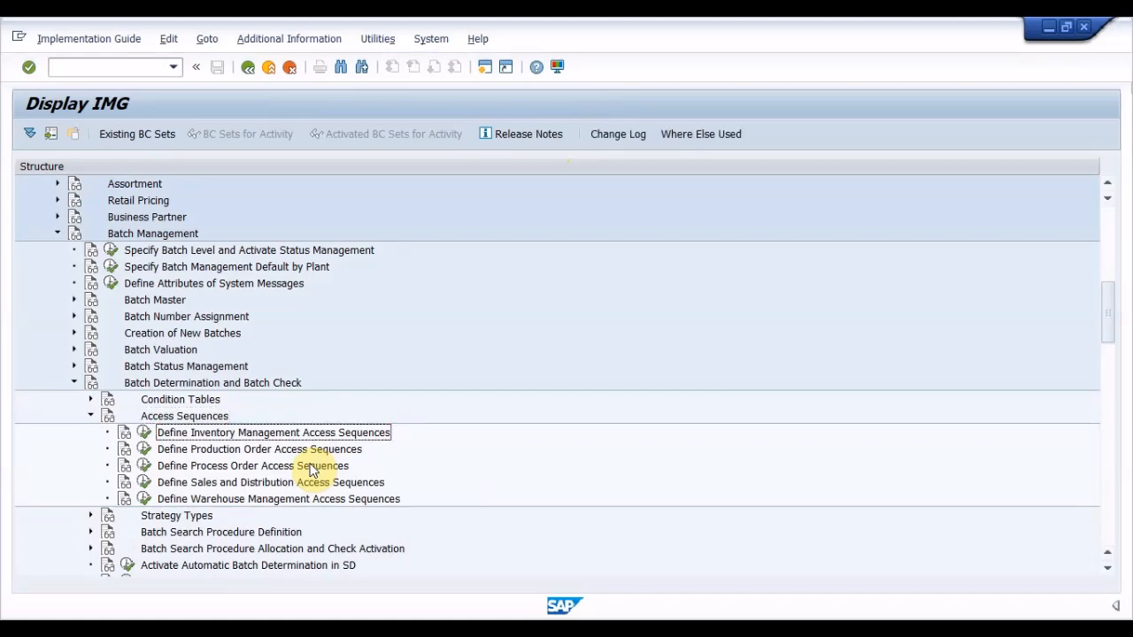
key("Down")
left_click(312, 480)
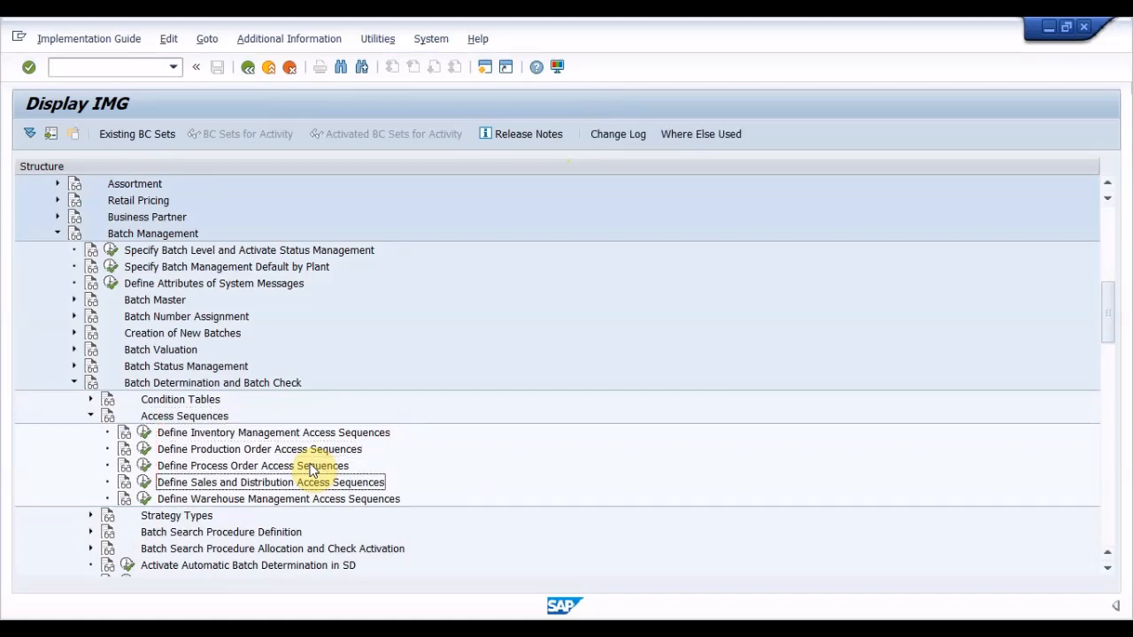
left_click(144, 483)
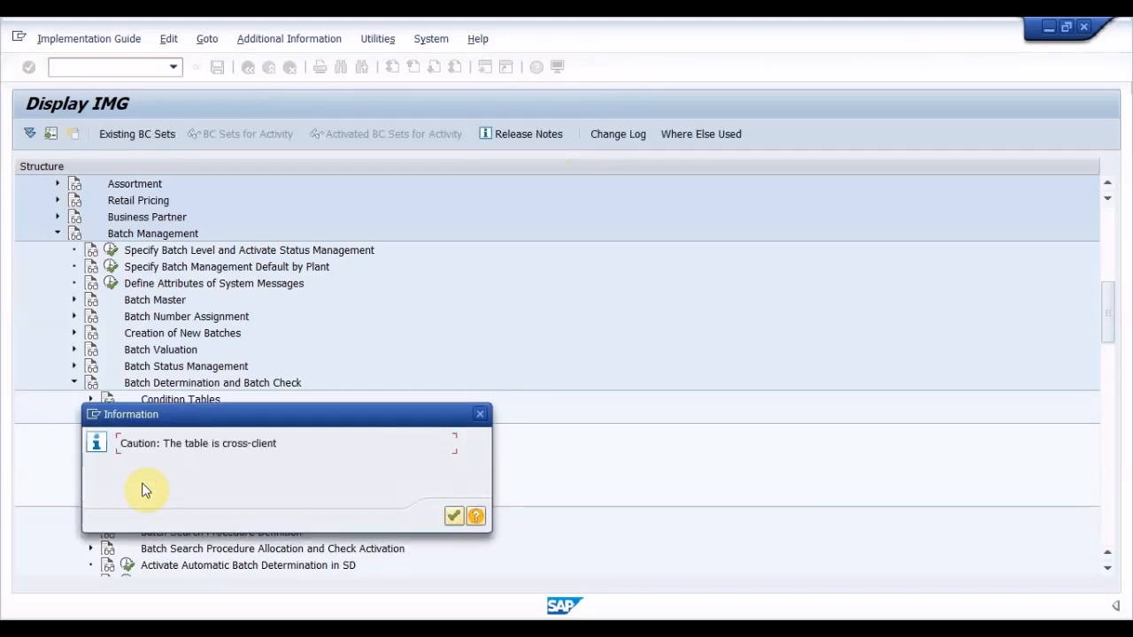
key("Return")
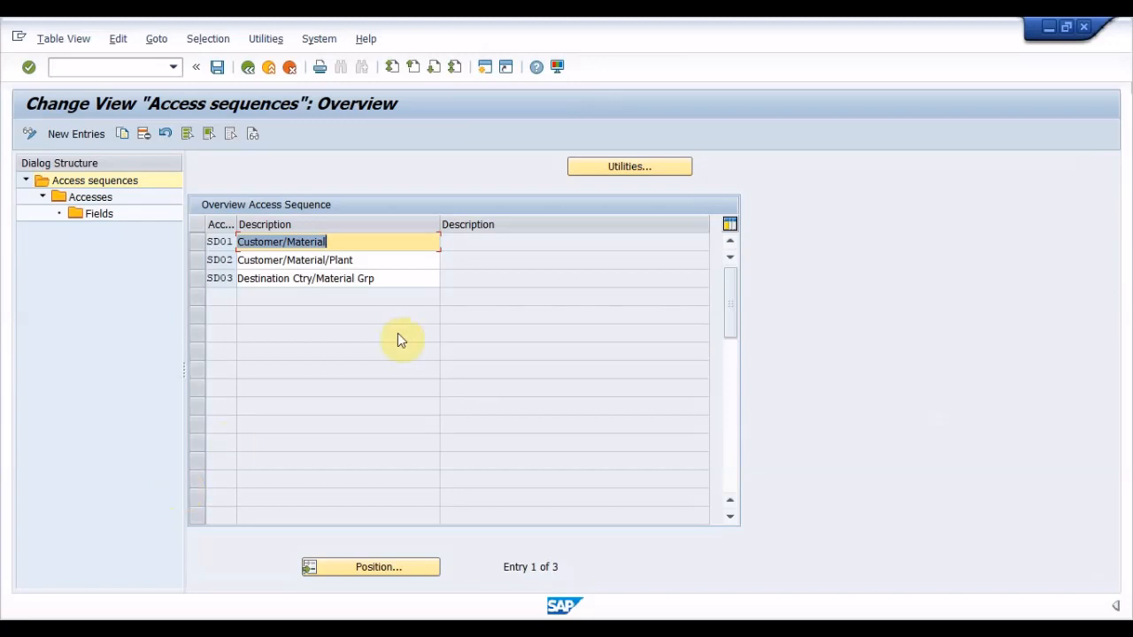
Open the accesses of access sequence SD01 (Customer/Material).
left_click(404, 244)
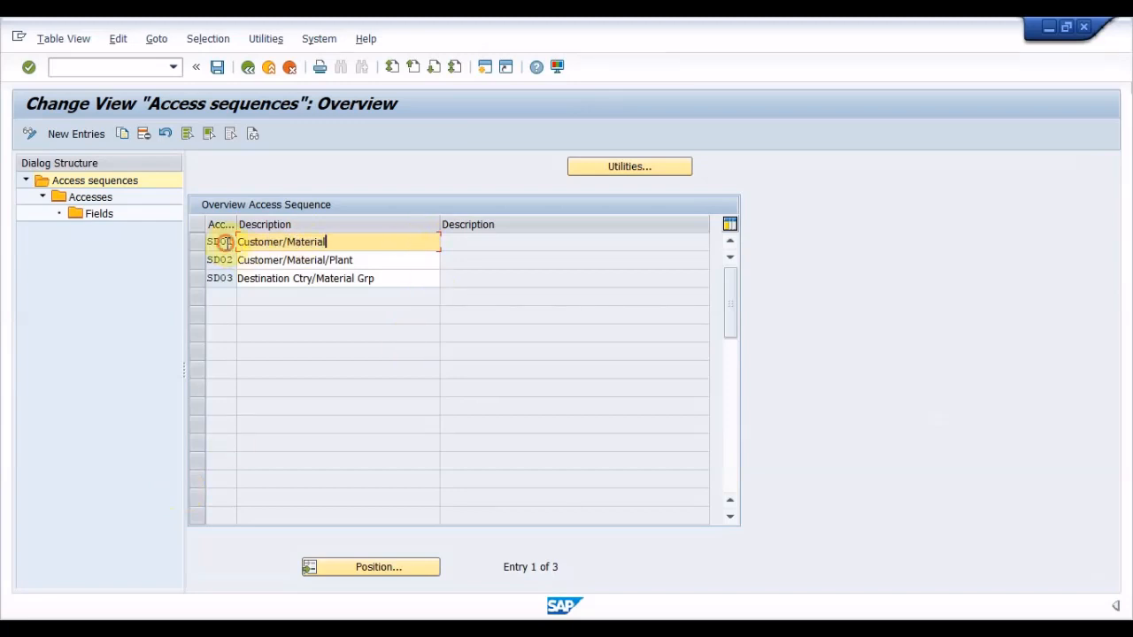
left_click(379, 260)
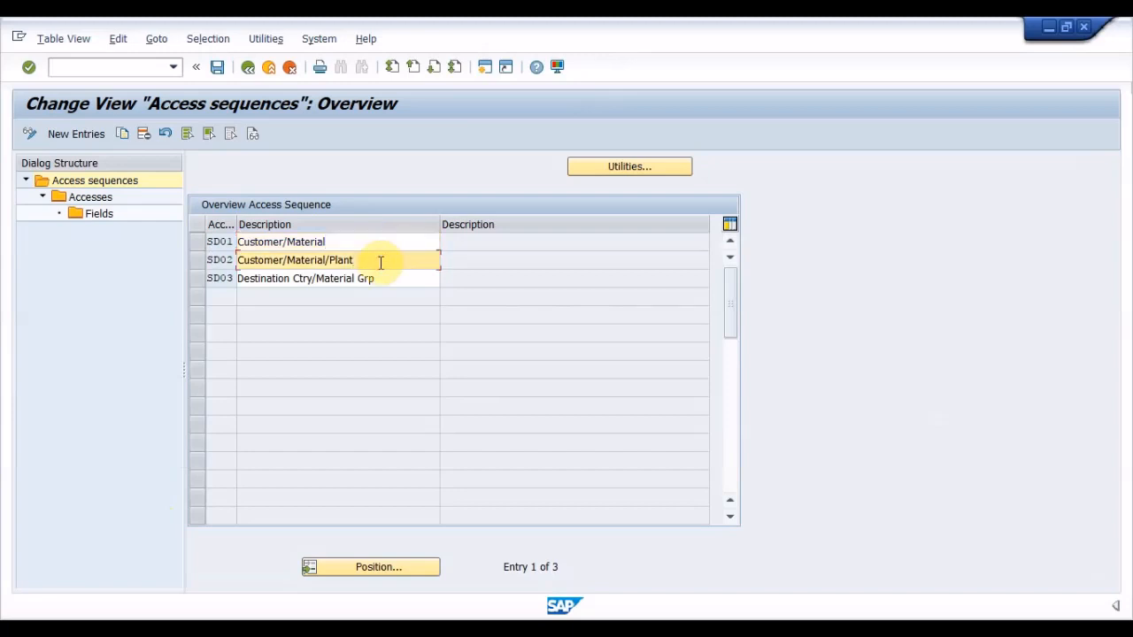
left_click(196, 246)
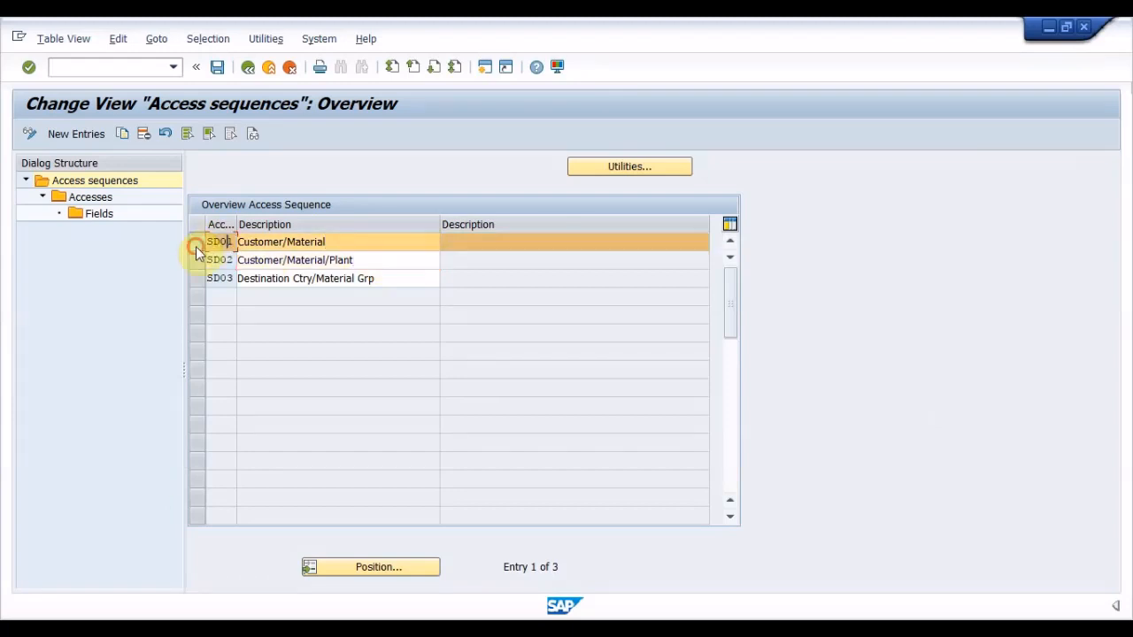
double_click(97, 198)
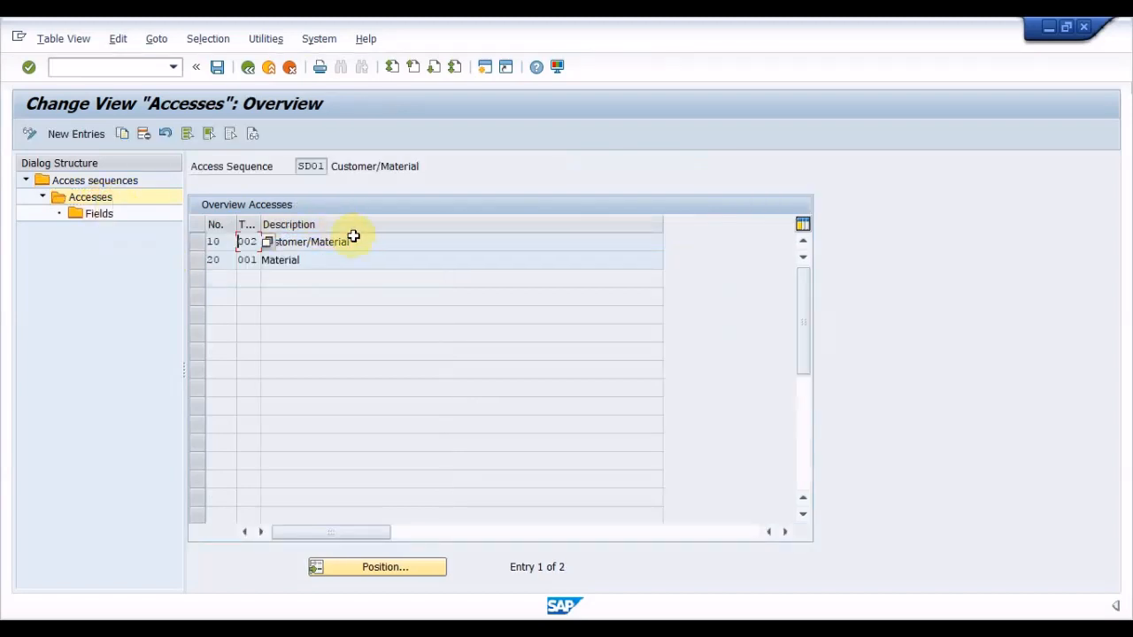
Widen the Table column of the accesses overview and review the condition tables assigned to accesses 10 and 20.
left_click(360, 244)
left_click(241, 245)
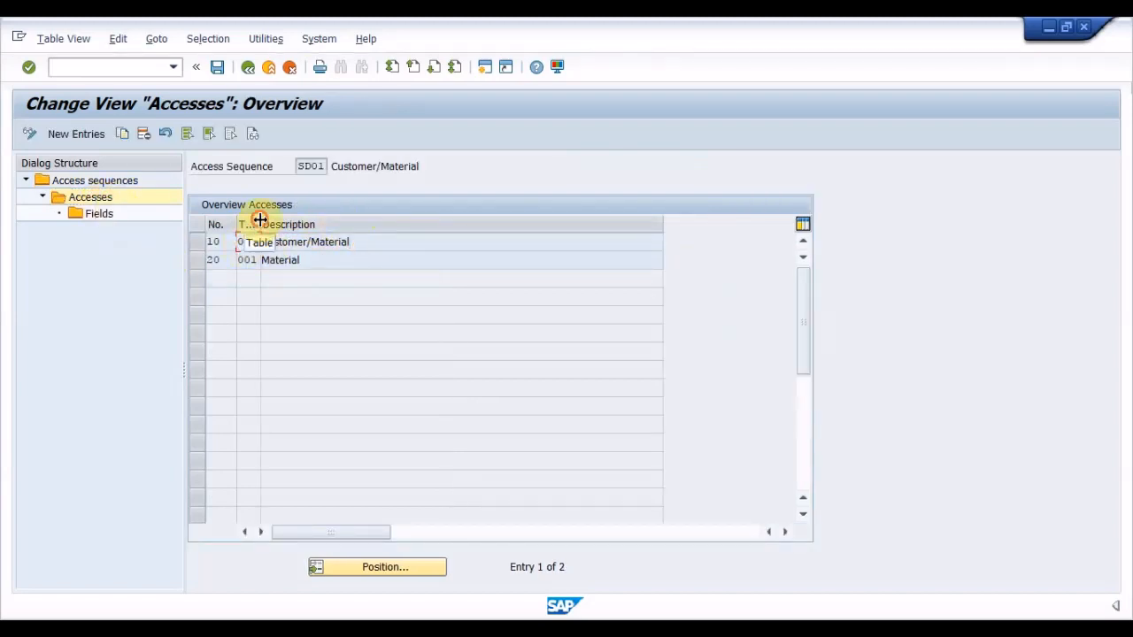
left_click_drag(260, 225, 308, 224)
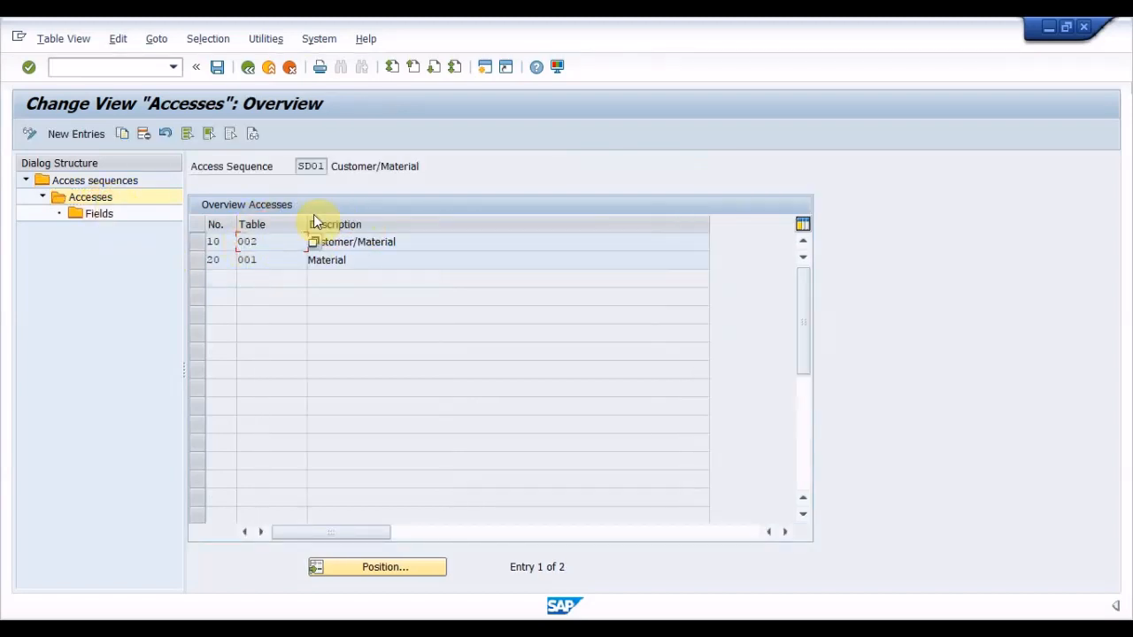
left_click(218, 258)
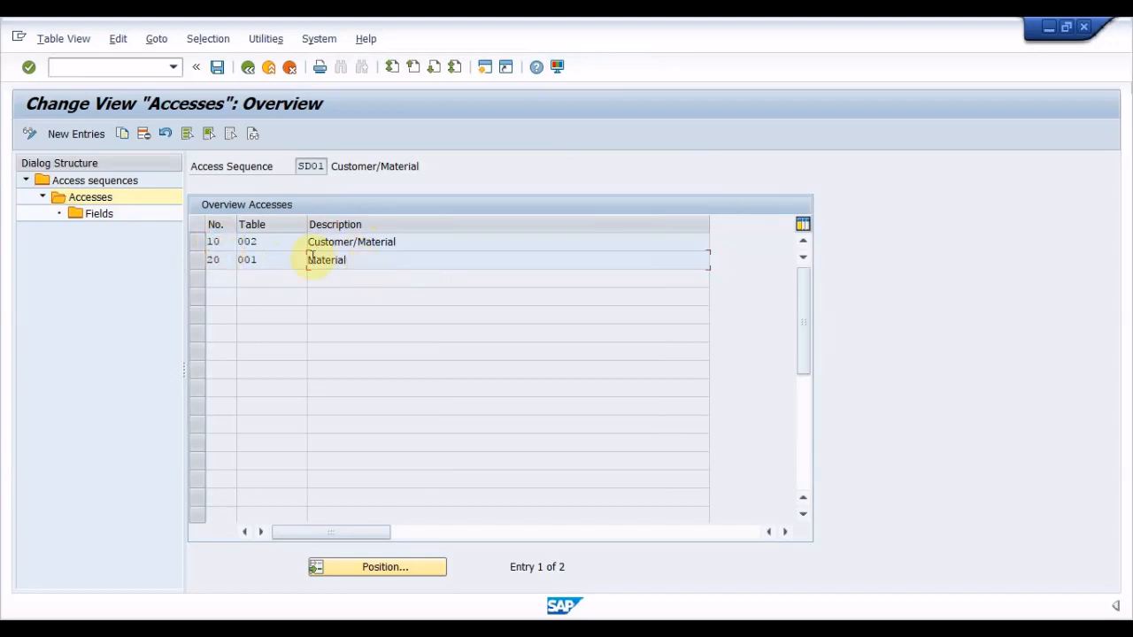
Display the fields of access 10 (Customer/Material) in access sequence SD01, and return to the customizing structure.
left_click(197, 240)
double_click(89, 215)
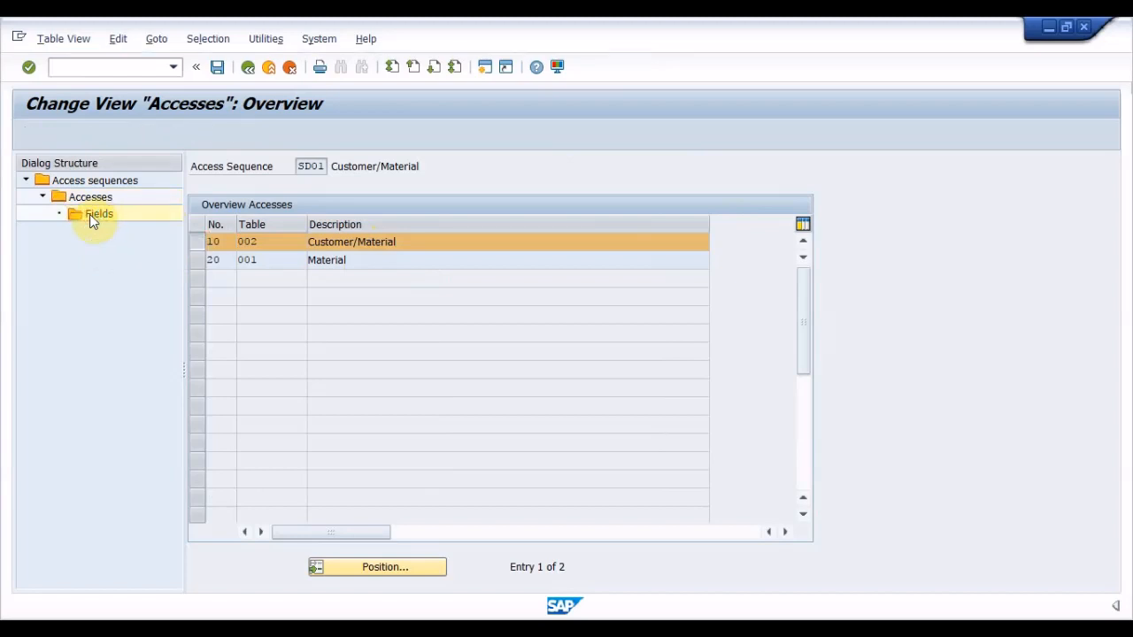
left_click(426, 261)
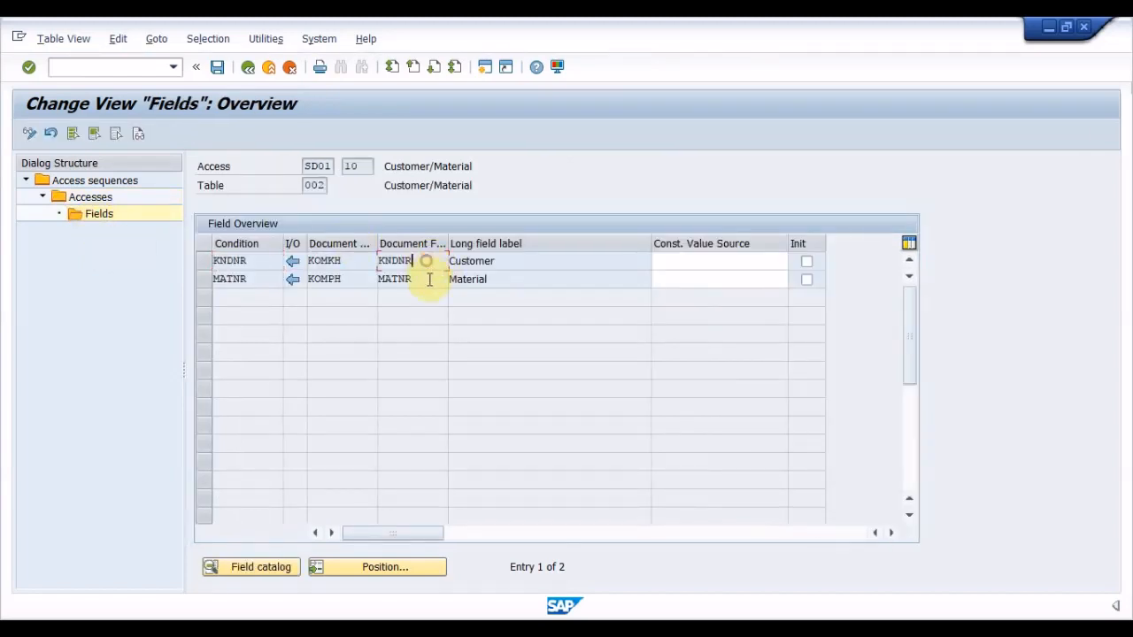
left_click(430, 279)
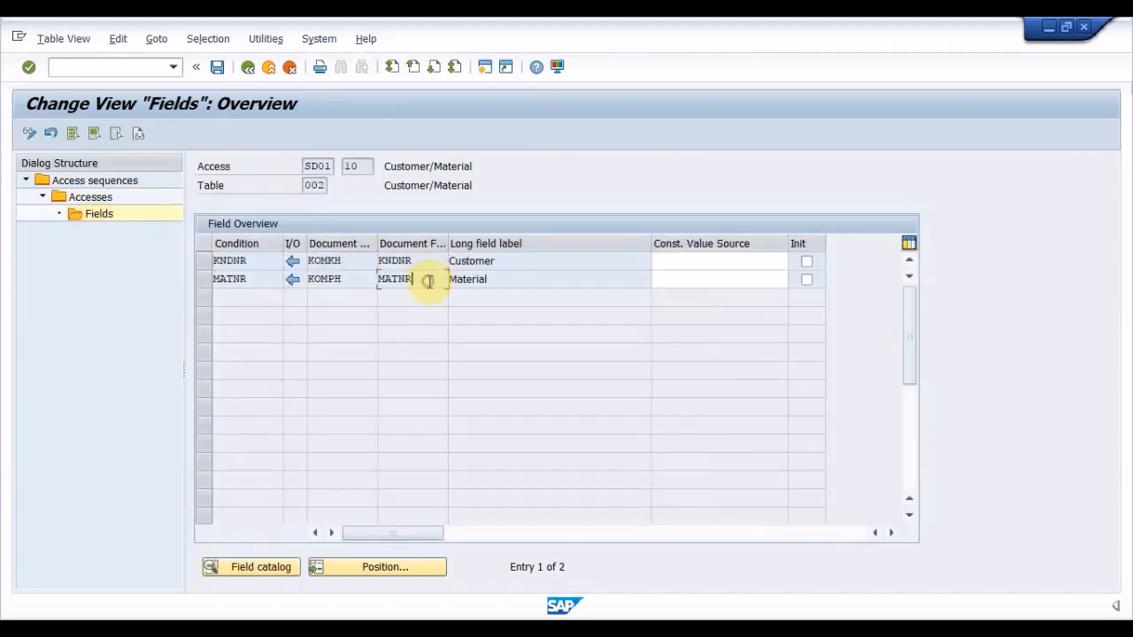
left_click(247, 70)
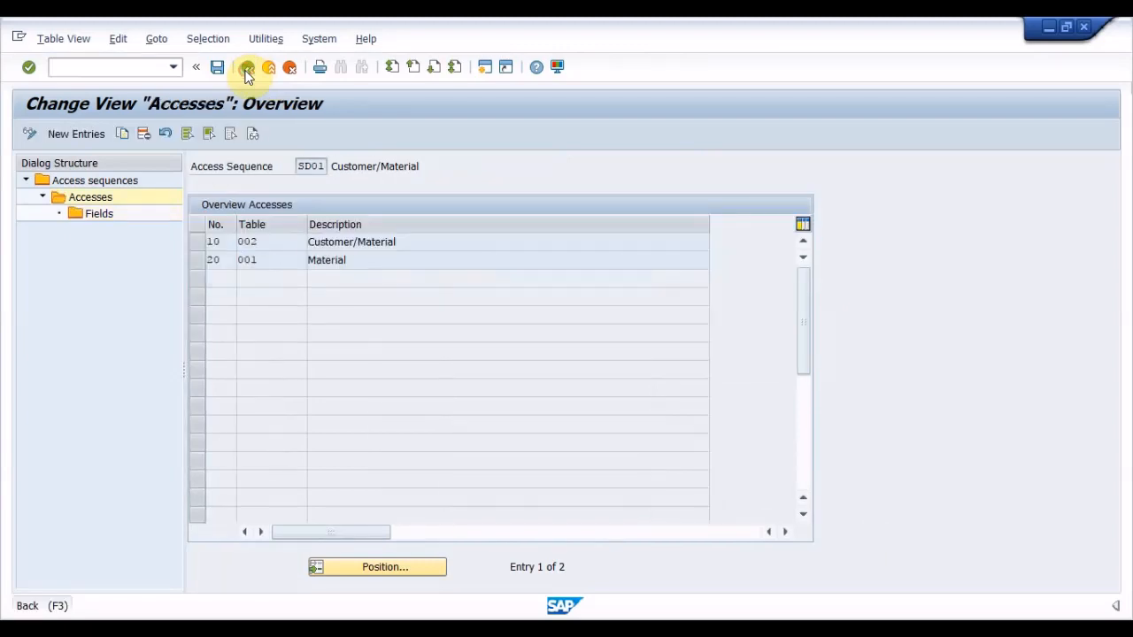
left_click(247, 71)
left_click(247, 71)
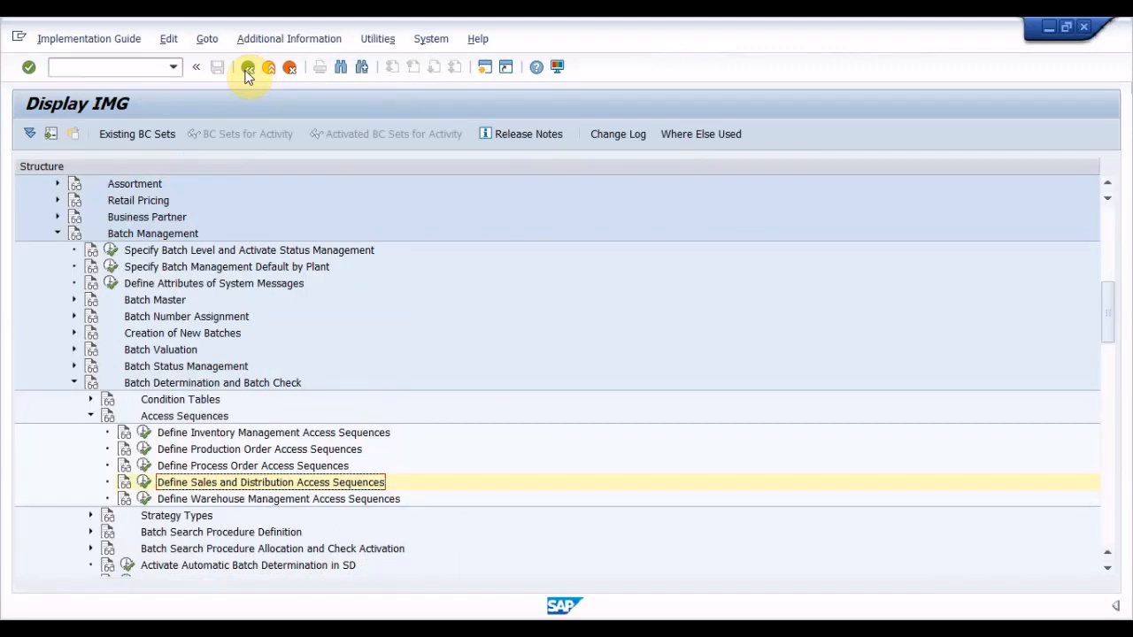
Collapse Access Sequences, expand Strategy Types and execute Define Sales and Distribution Strategy Types.
key("Left")
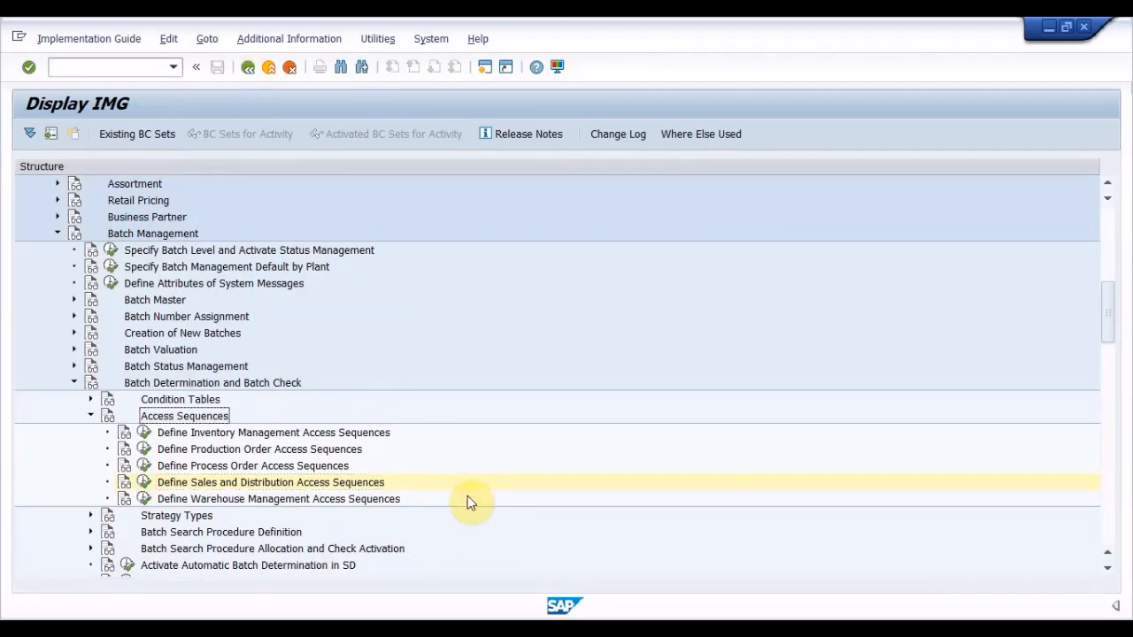
key("Left")
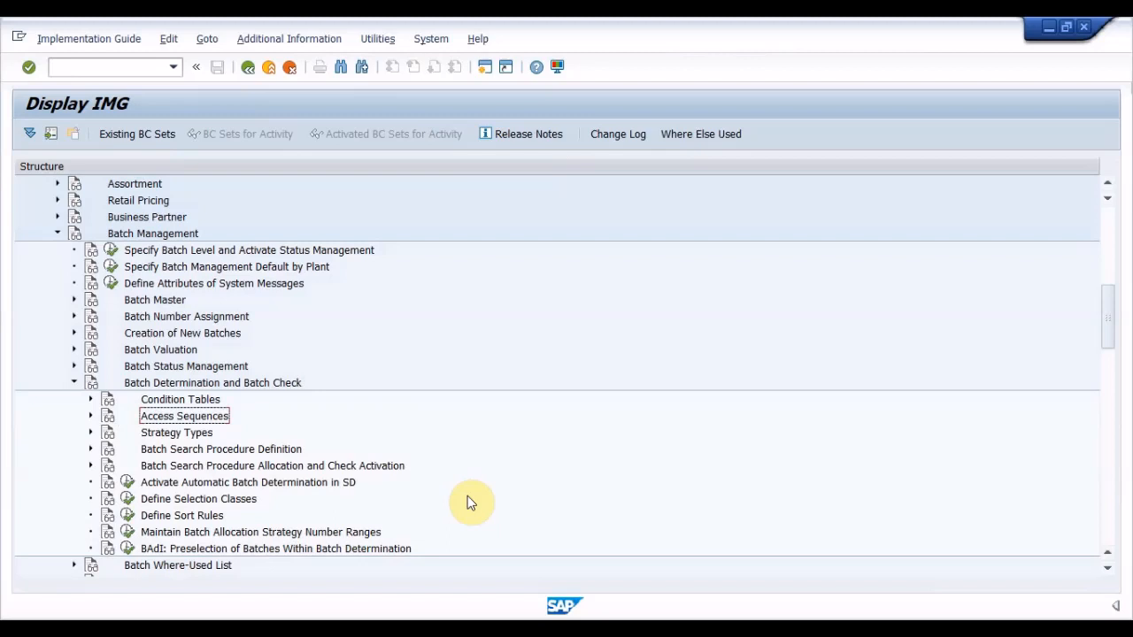
key("Down")
key("Right")
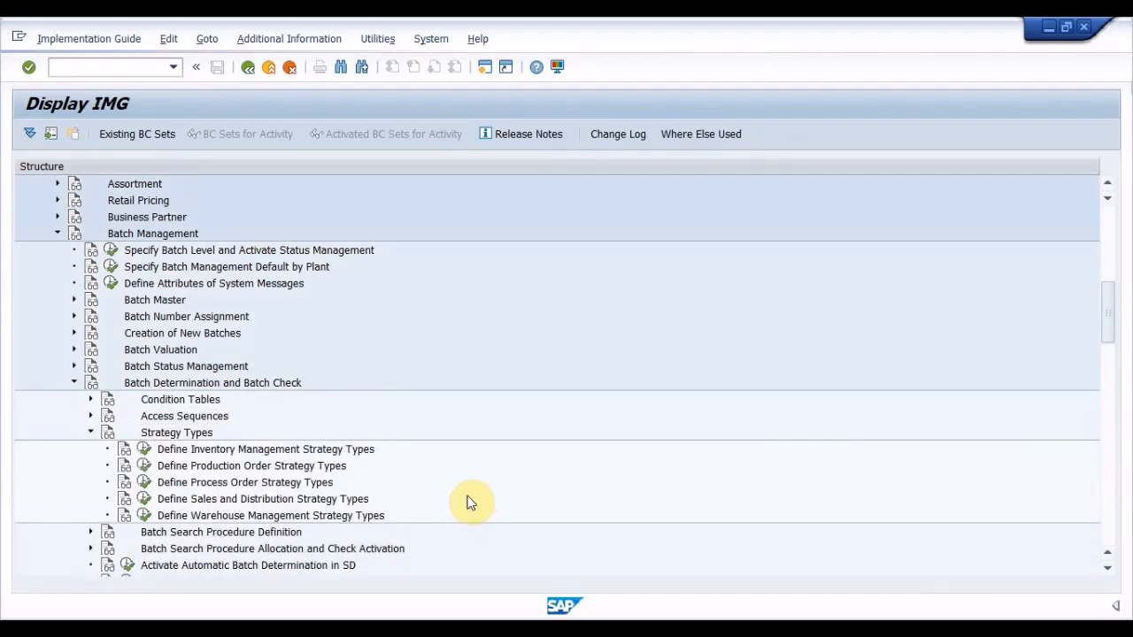
key("Down")
key("Down")
key("Down")
key("Down")
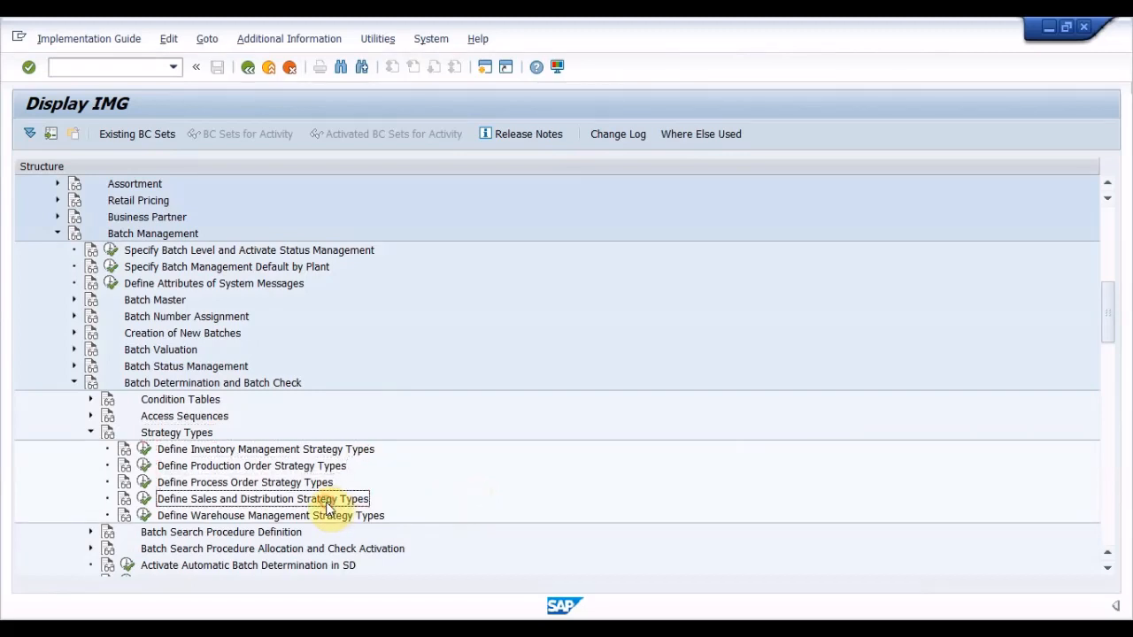
left_click(143, 501)
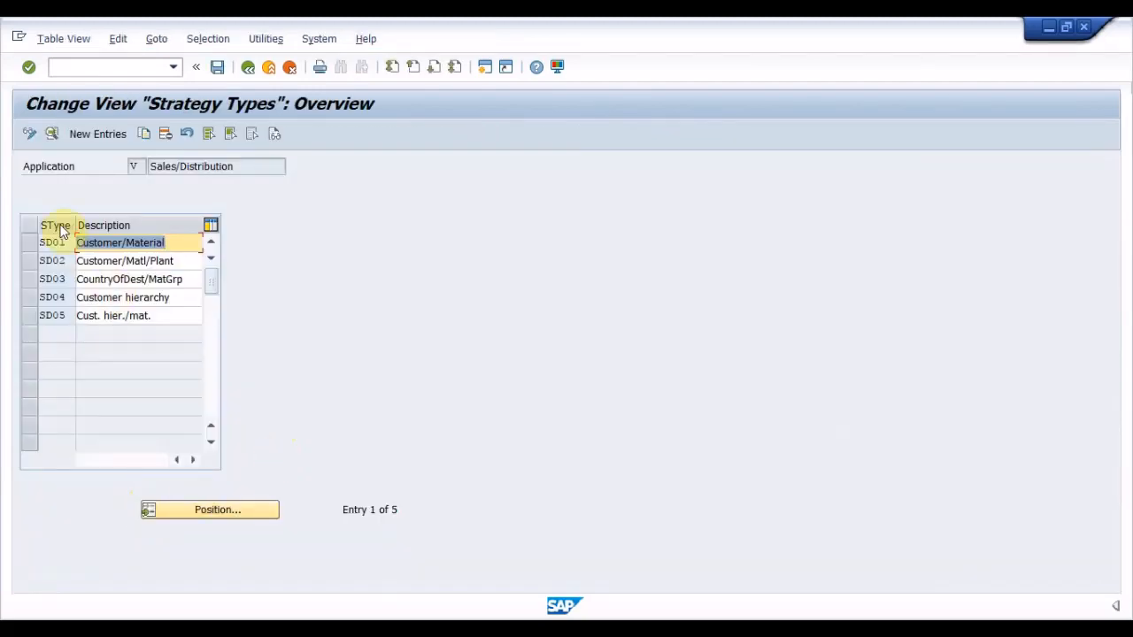
Open the details of strategy type SD01 (Customer/Material).
left_click(52, 241)
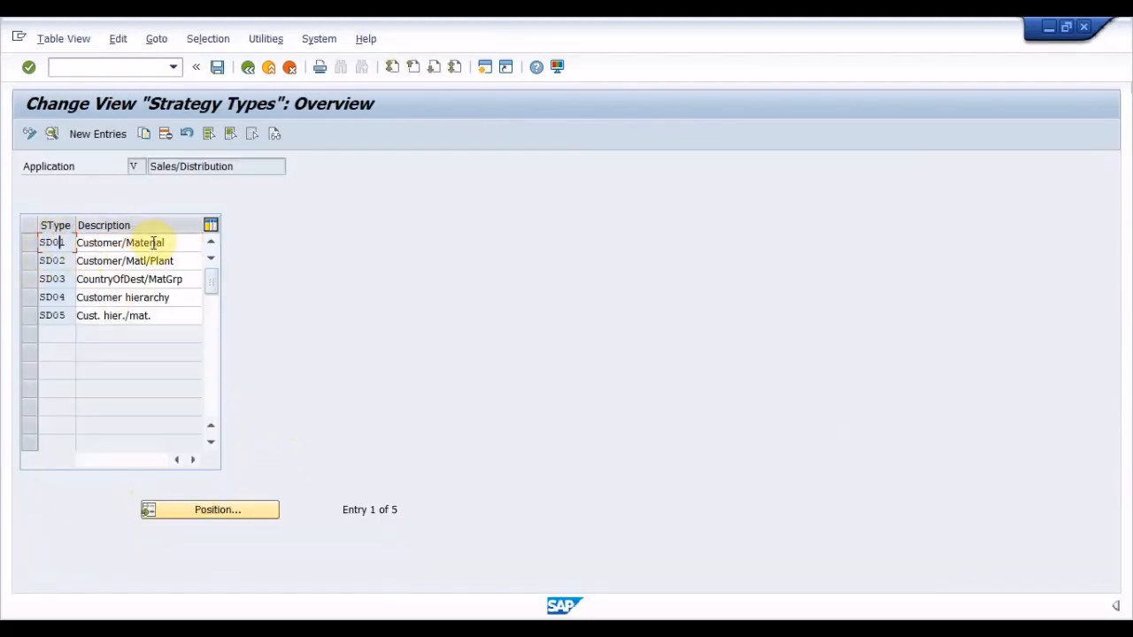
left_click(142, 242)
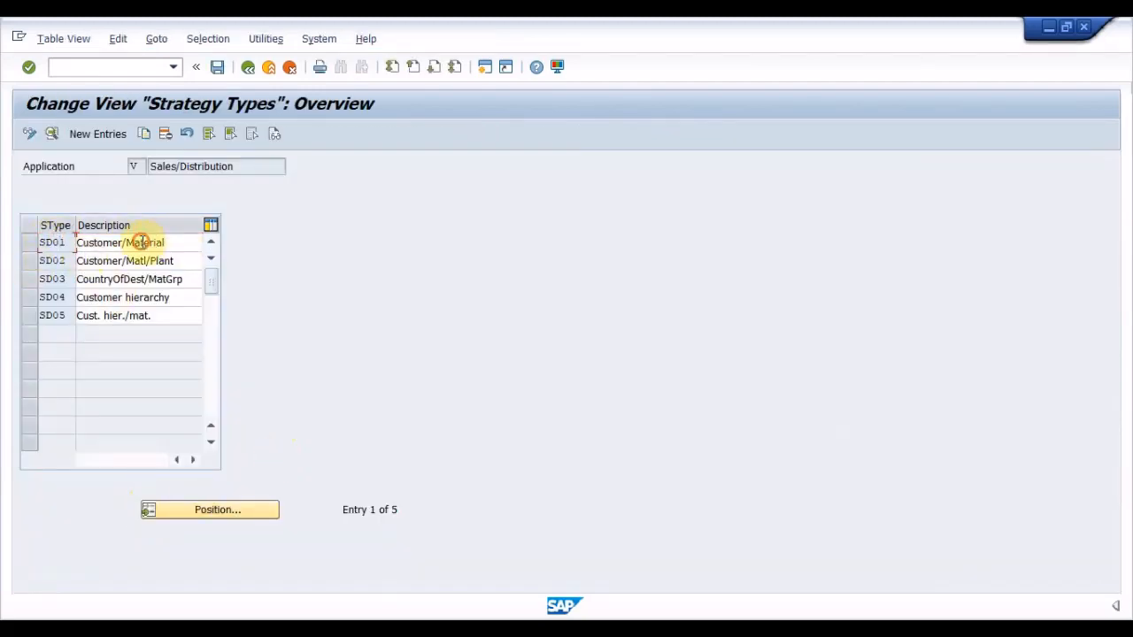
double_click(60, 243)
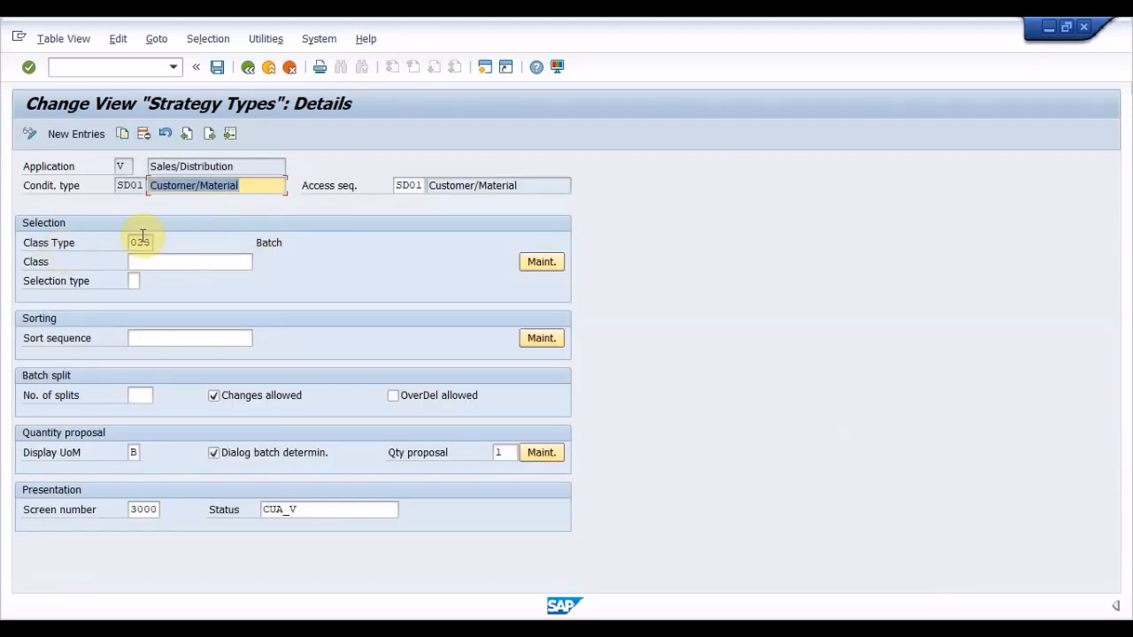
Review the class type, access sequence, selection, sort sequence and batch split settings of strategy type SD01, and return to the customizing structure.
left_click(128, 243)
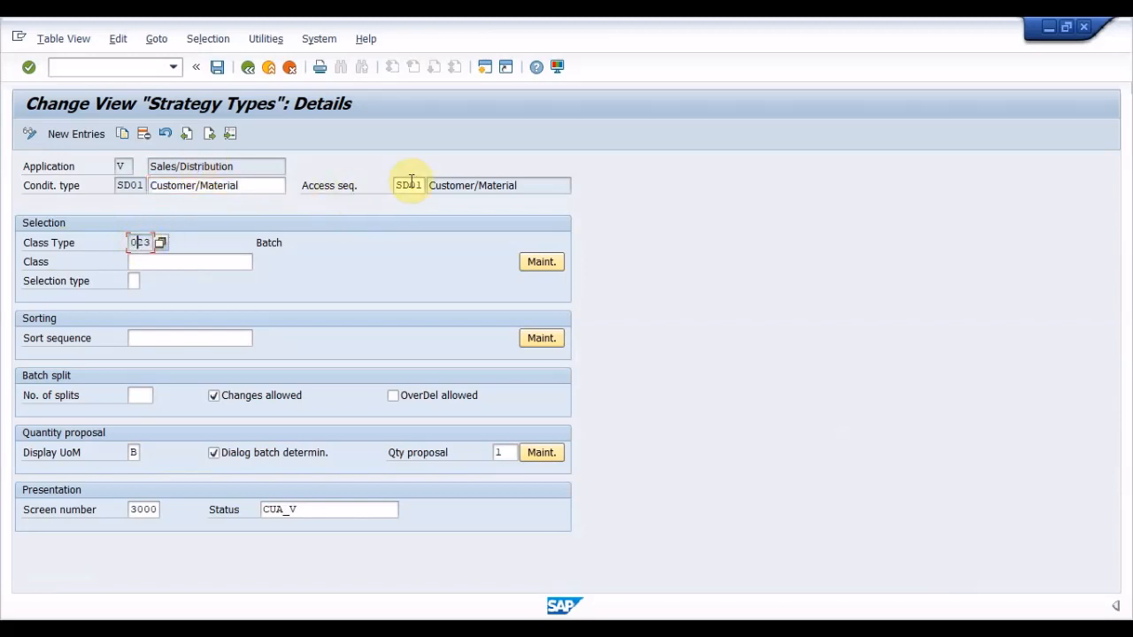
left_click_drag(395, 185, 433, 185)
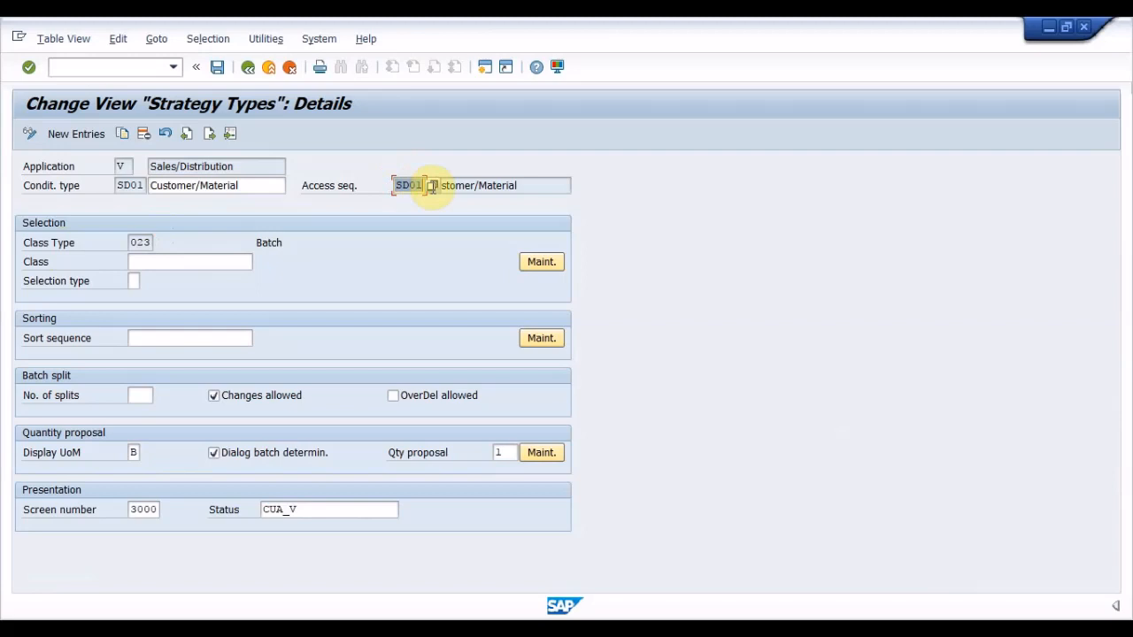
left_click(521, 185)
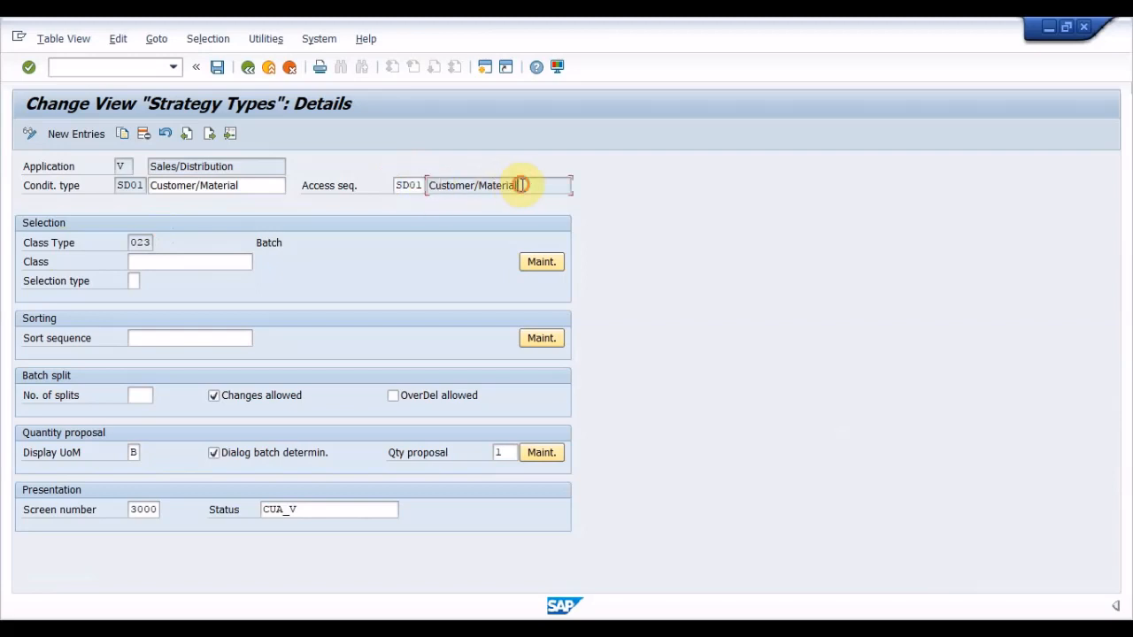
left_click(209, 263)
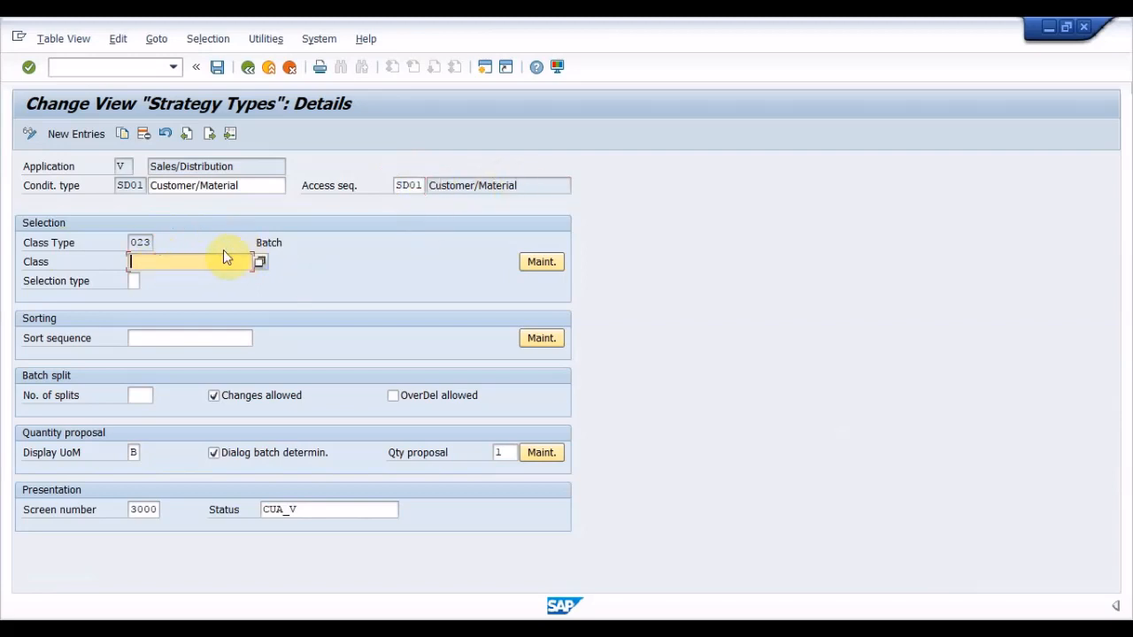
left_click(133, 281)
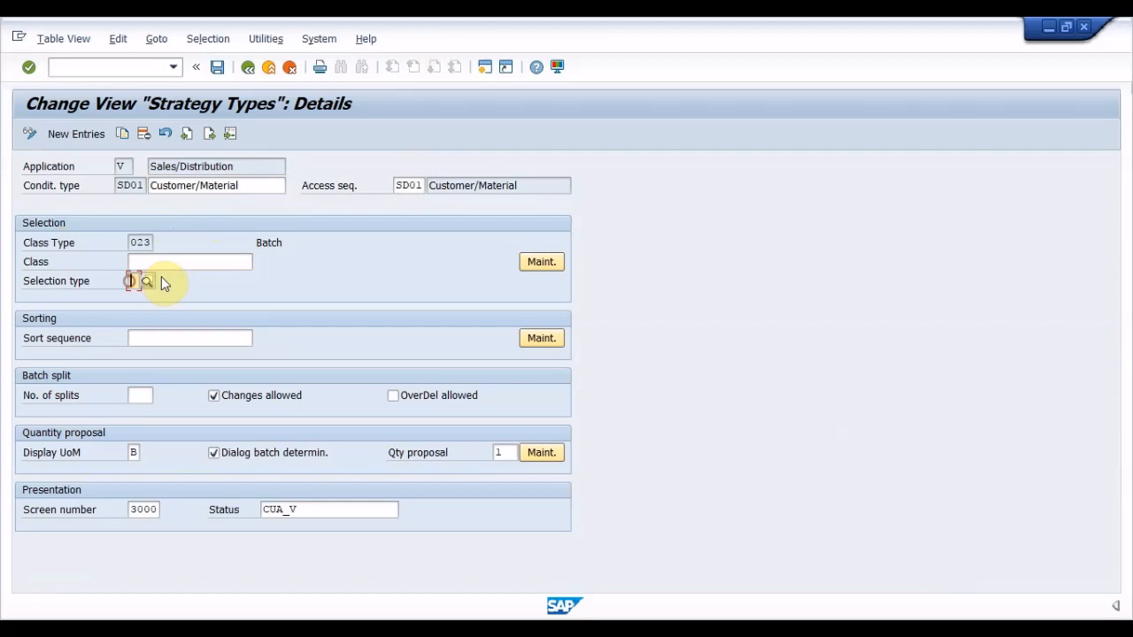
left_click(180, 337)
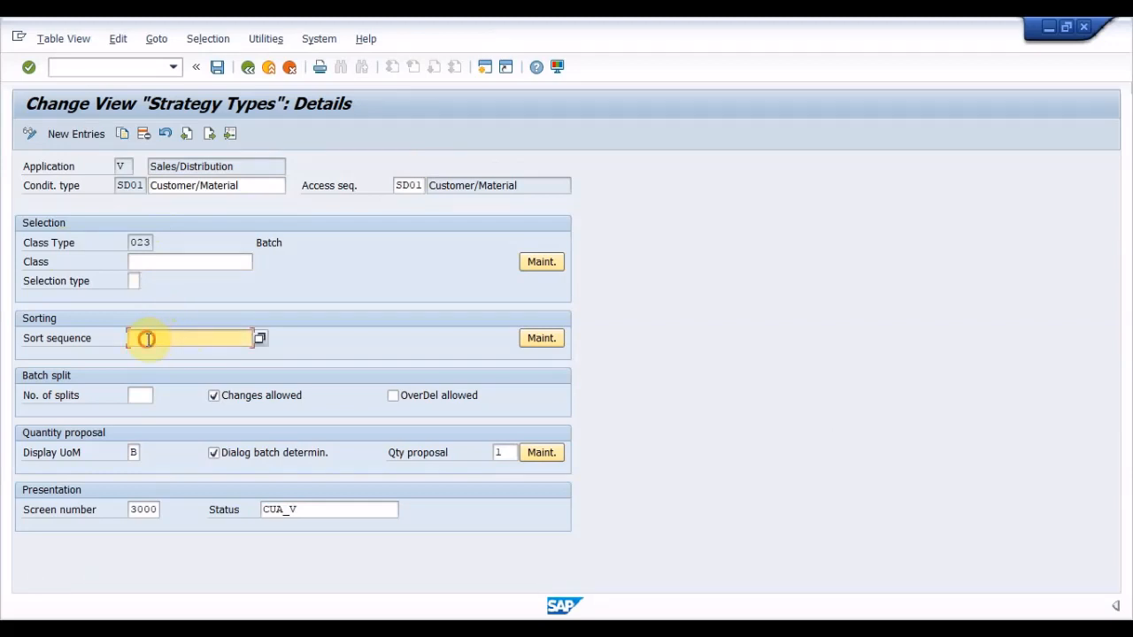
left_click(137, 396)
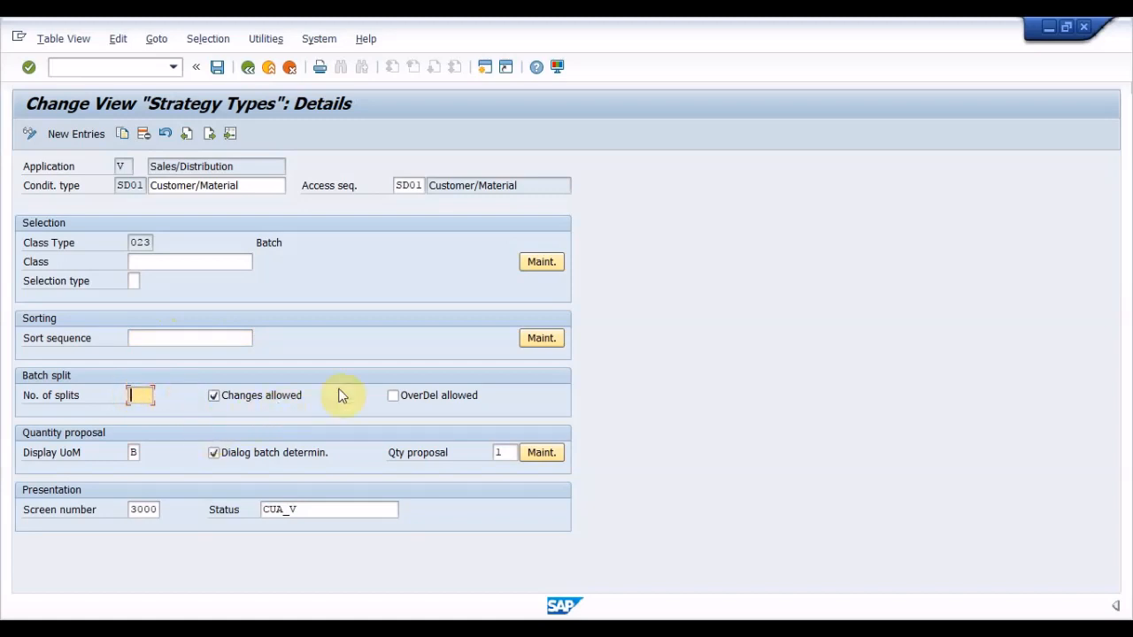
left_click(248, 68)
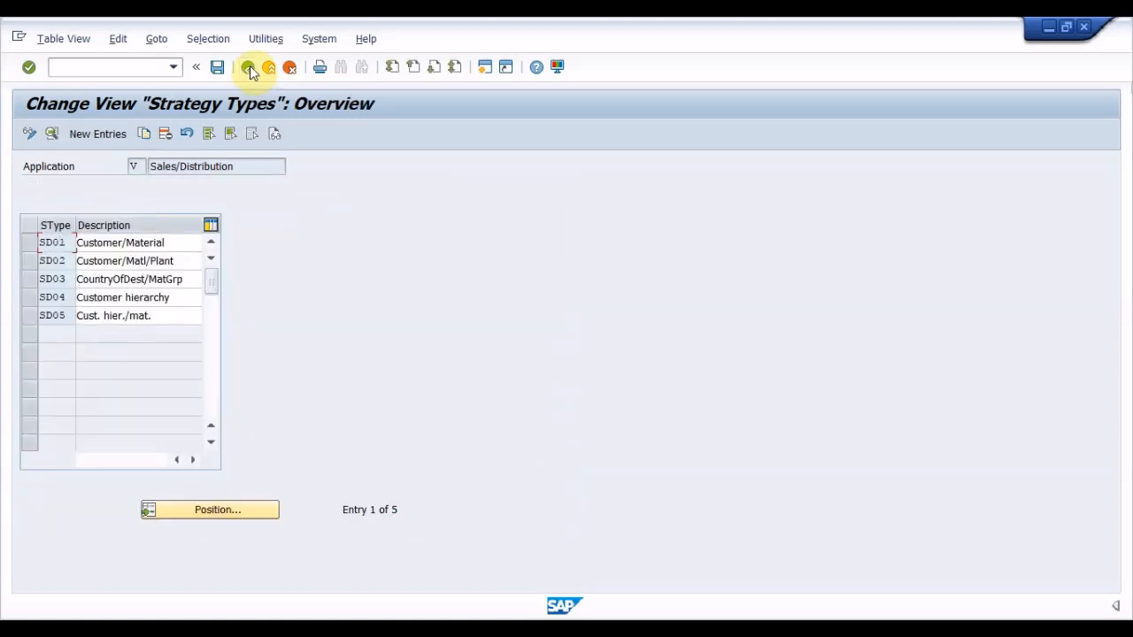
left_click(250, 68)
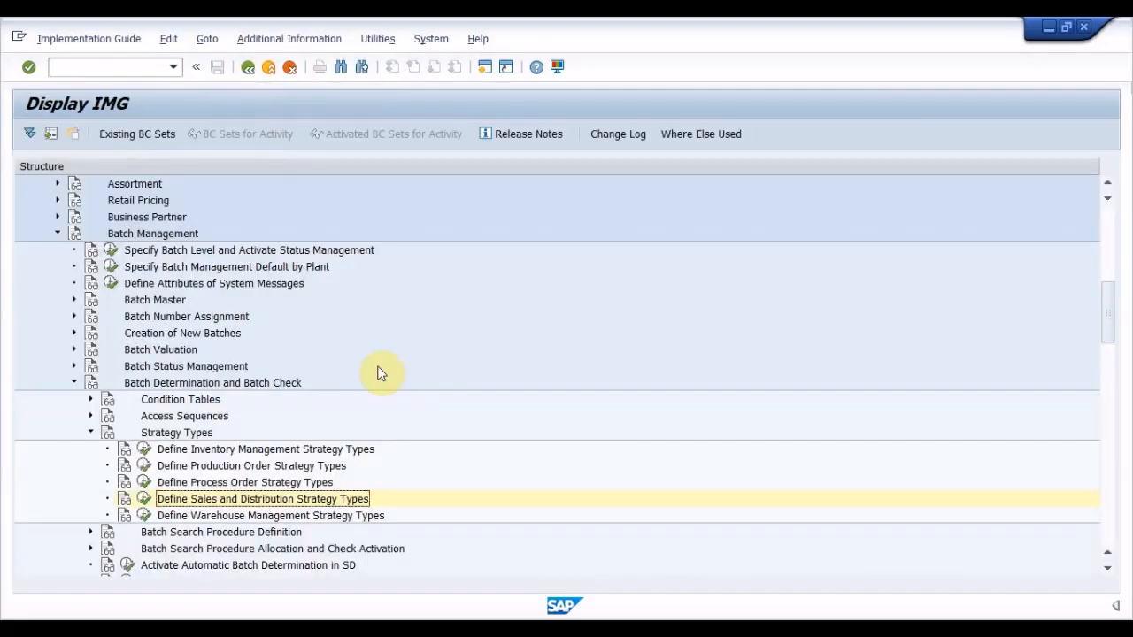
Collapse Strategy Types, expand Batch Search Procedure Definition and execute Define Sales and Distribution Search Procedure.
key("Left")
key("Left")
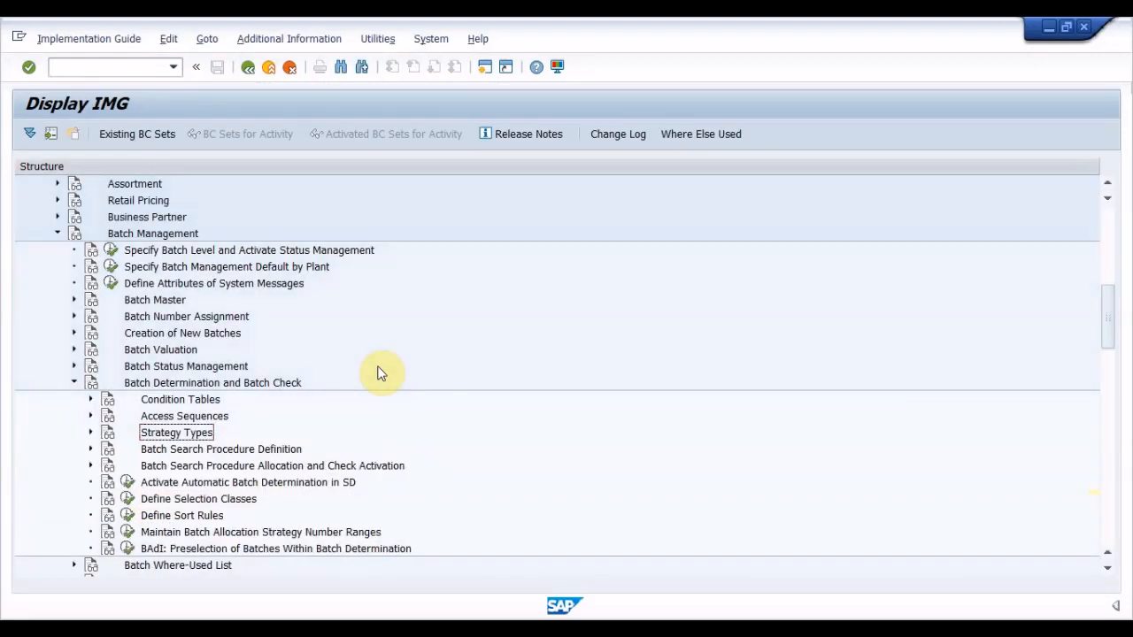
key("Down")
key("Right")
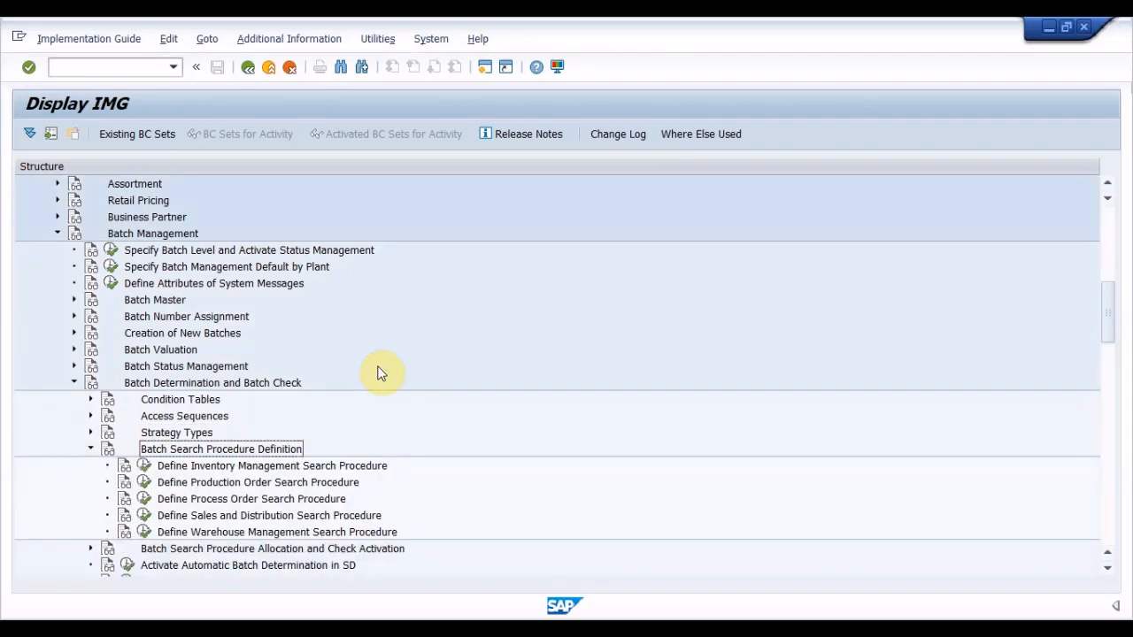
left_click(142, 519)
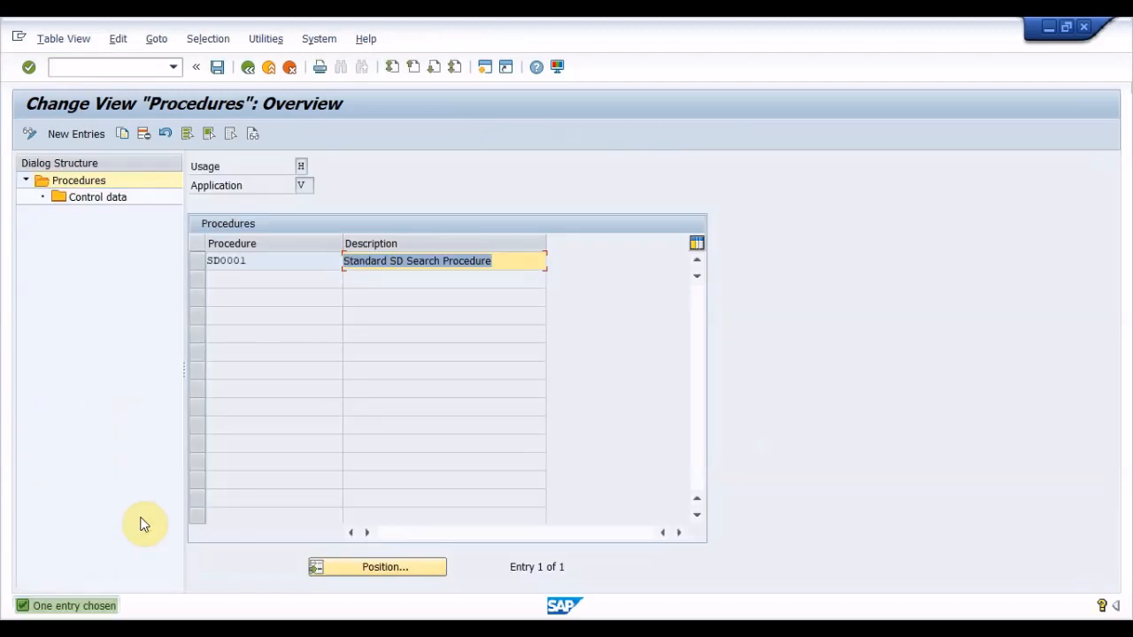
Select search procedure SD0001 (Standard SD Search Procedure) and open its control data.
left_click(314, 260)
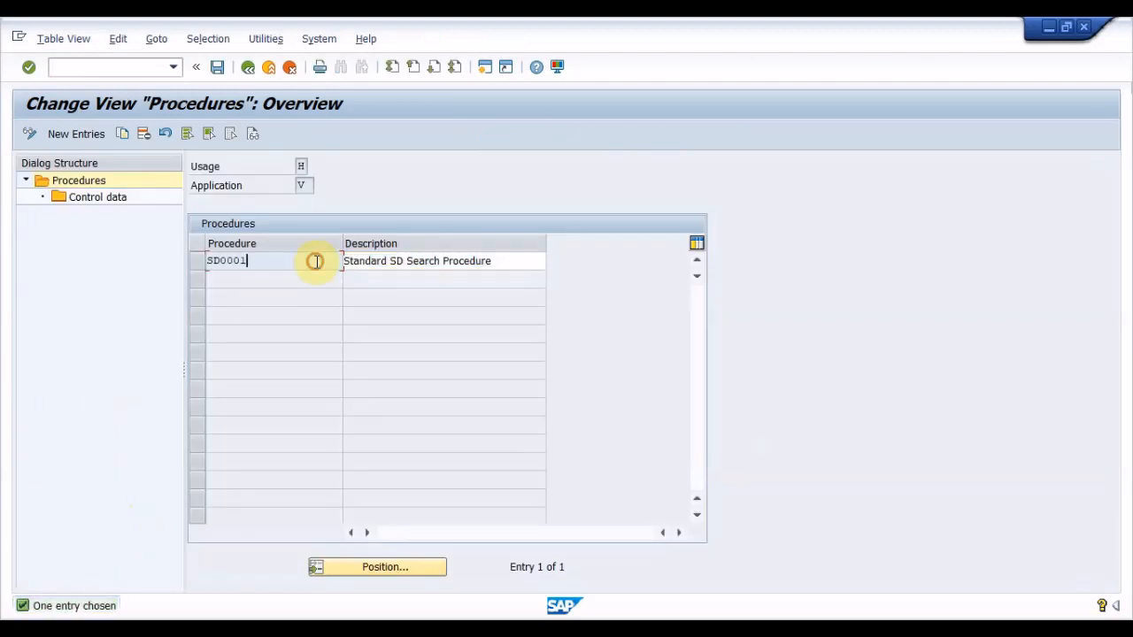
left_click(519, 262)
left_click(290, 260)
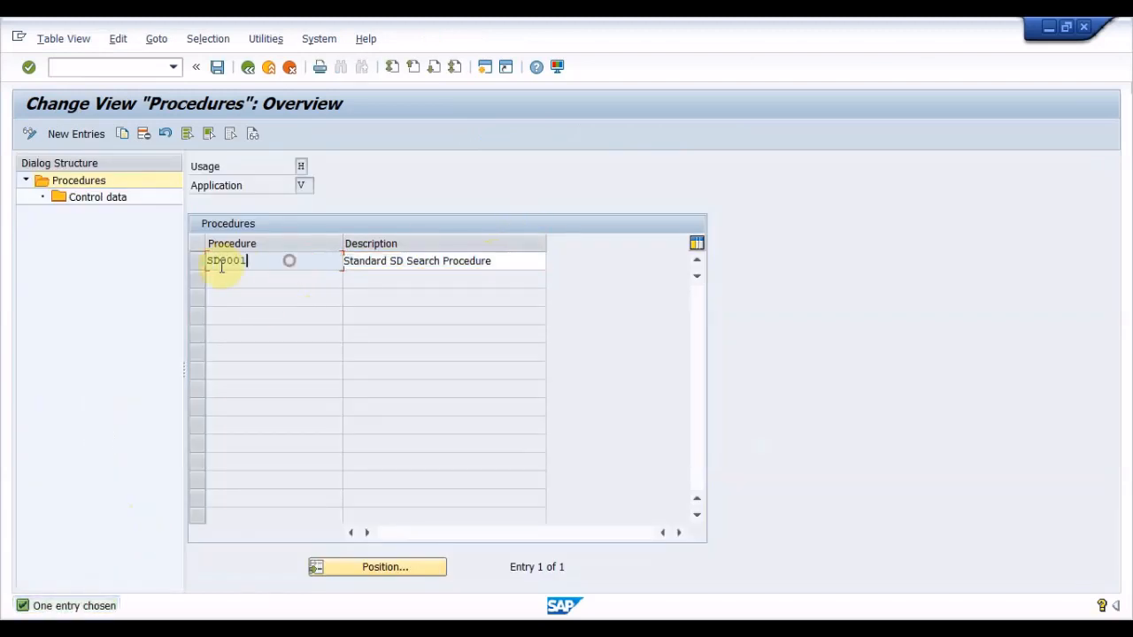
left_click(198, 263)
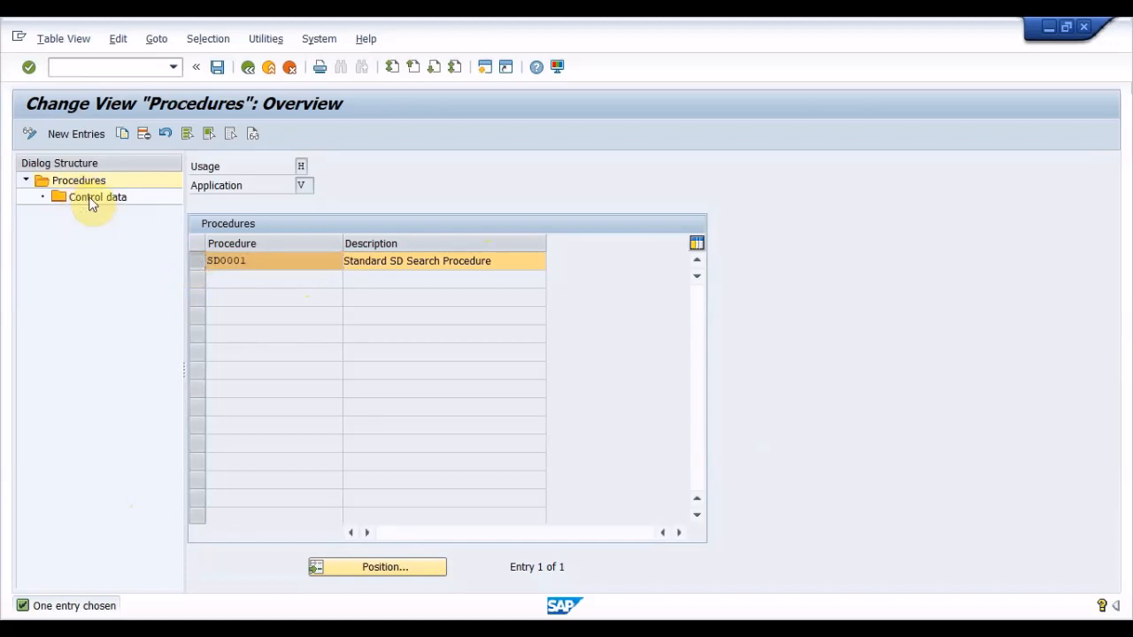
left_click(89, 200)
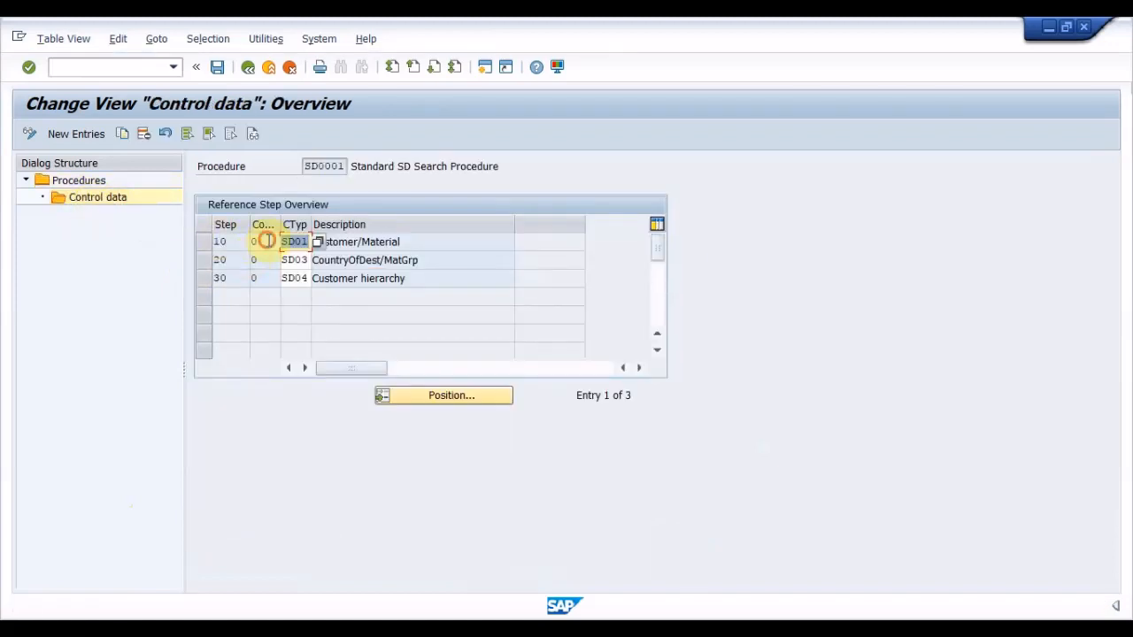
Review the steps and strategy types in the control data of procedure SD0001, and return to the customizing structure.
left_click(266, 241)
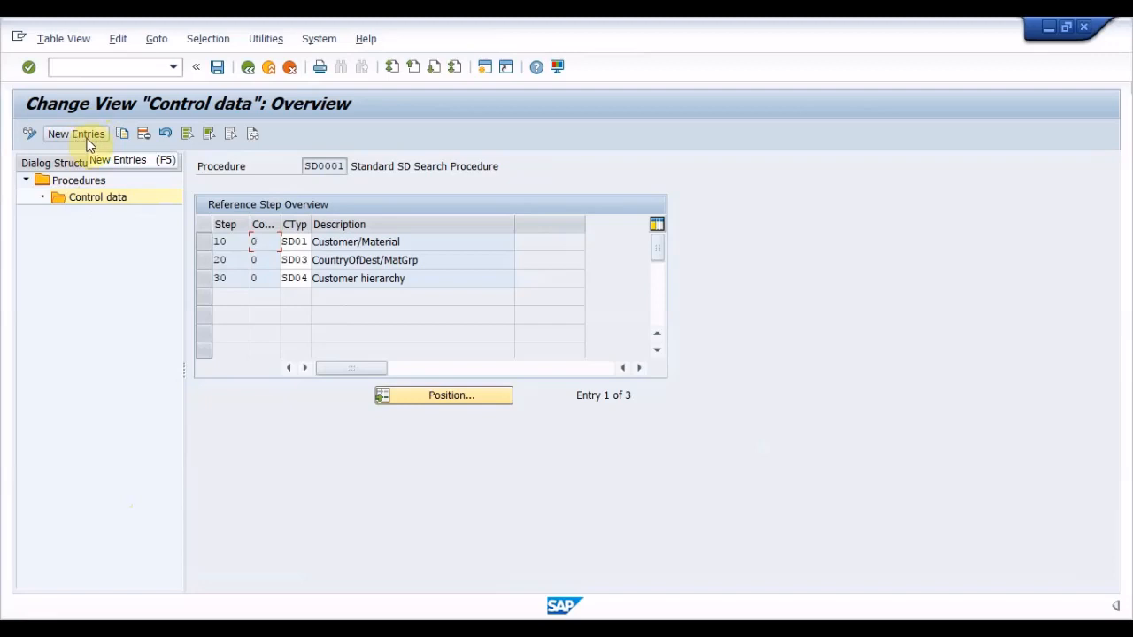
left_click(238, 259)
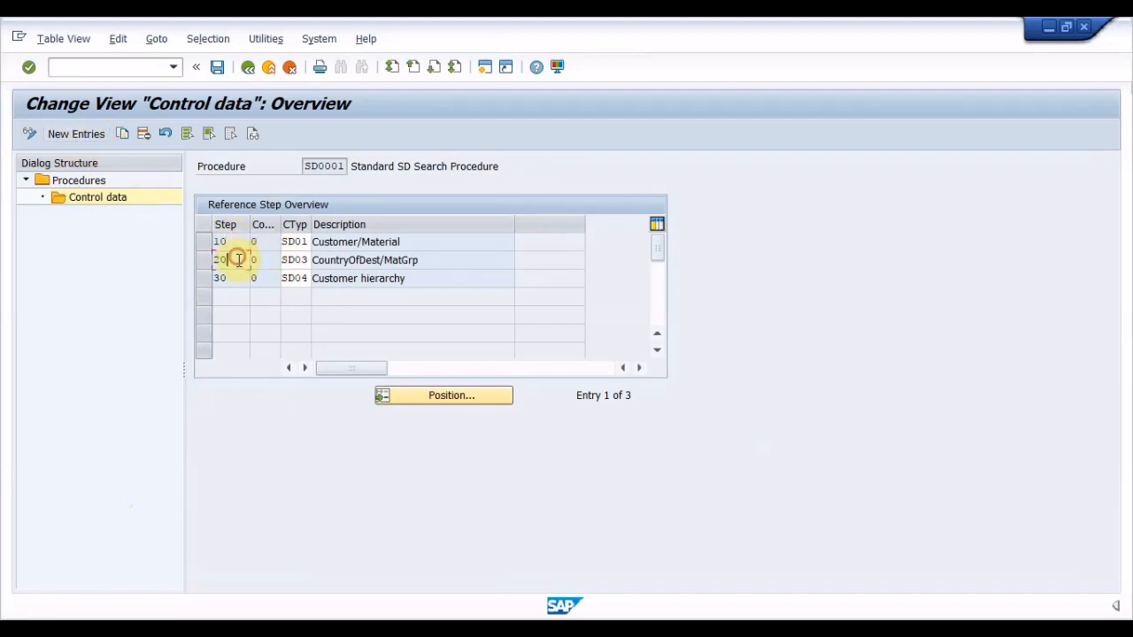
left_click(409, 260)
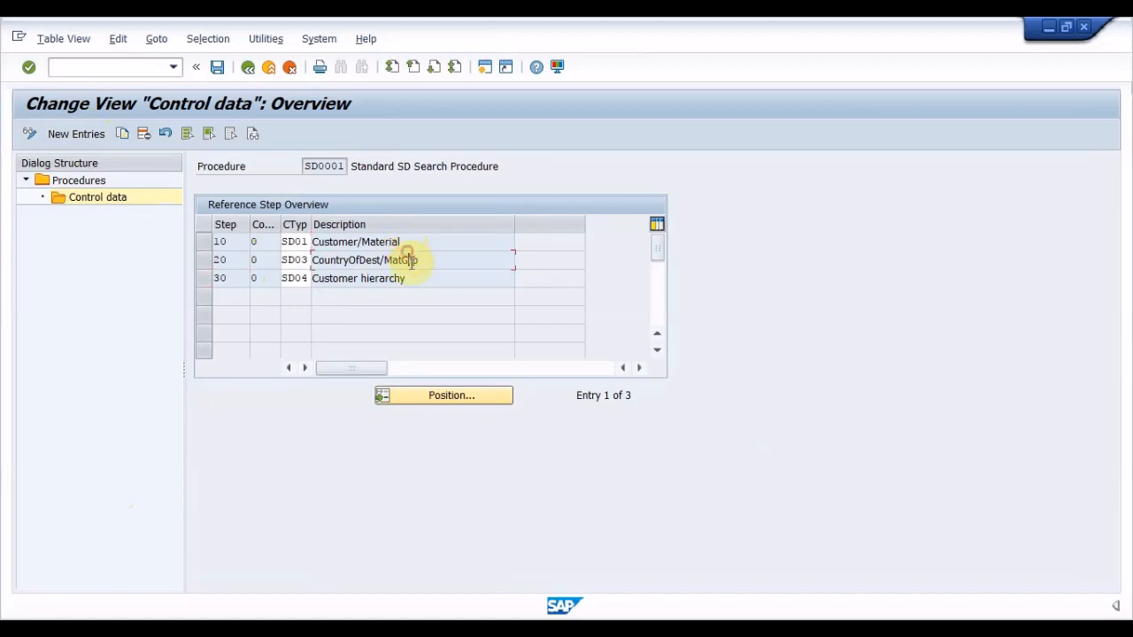
left_click(334, 278)
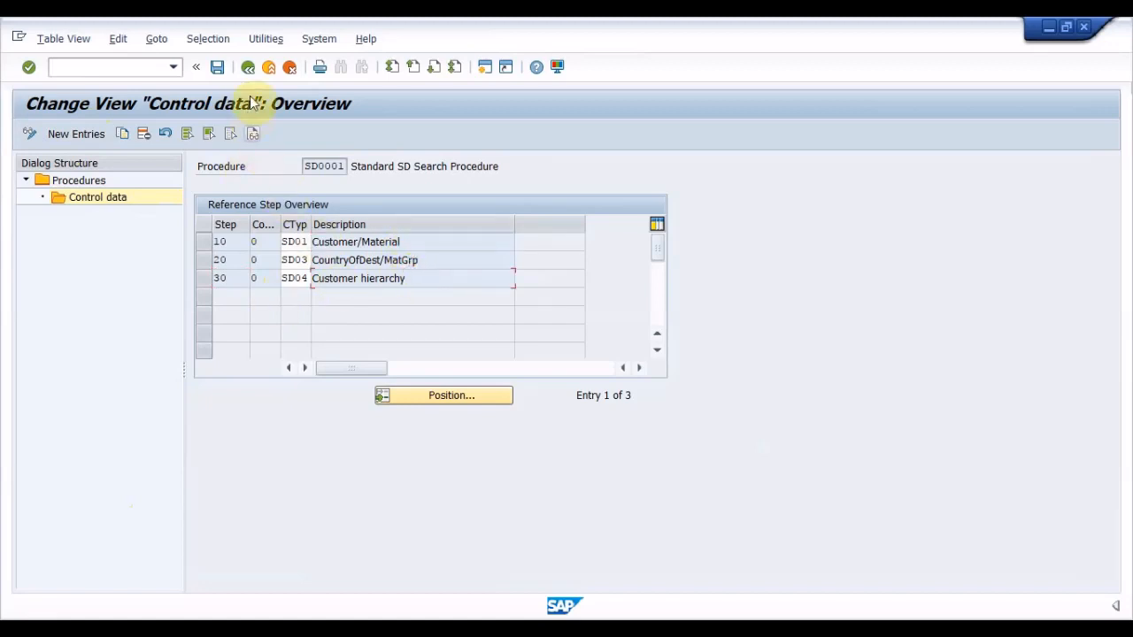
left_click(248, 69)
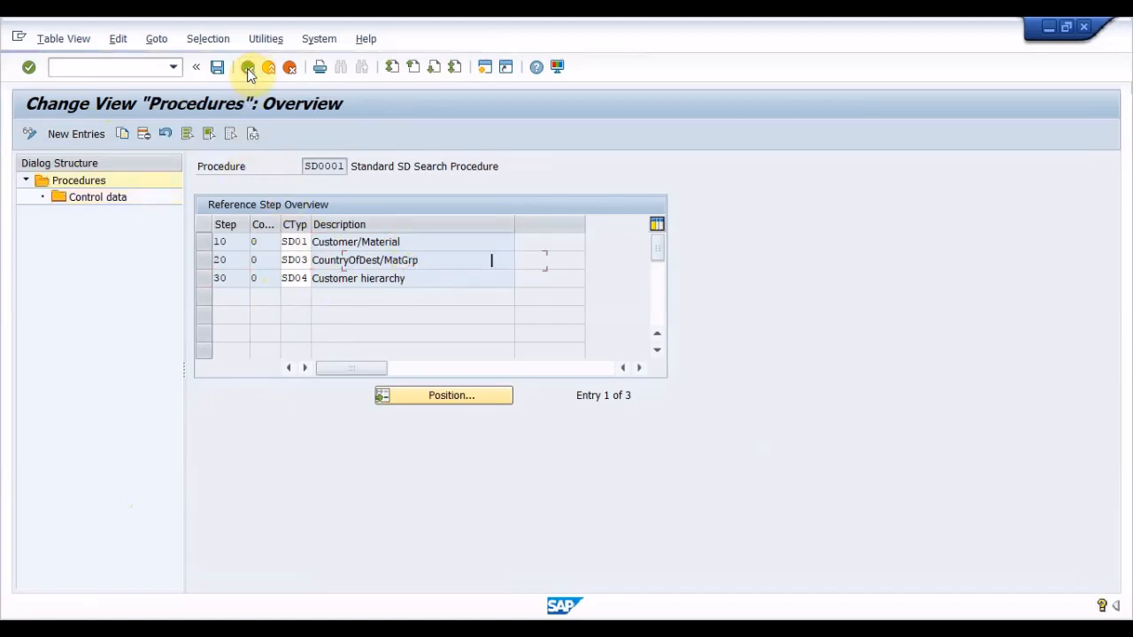
left_click(248, 68)
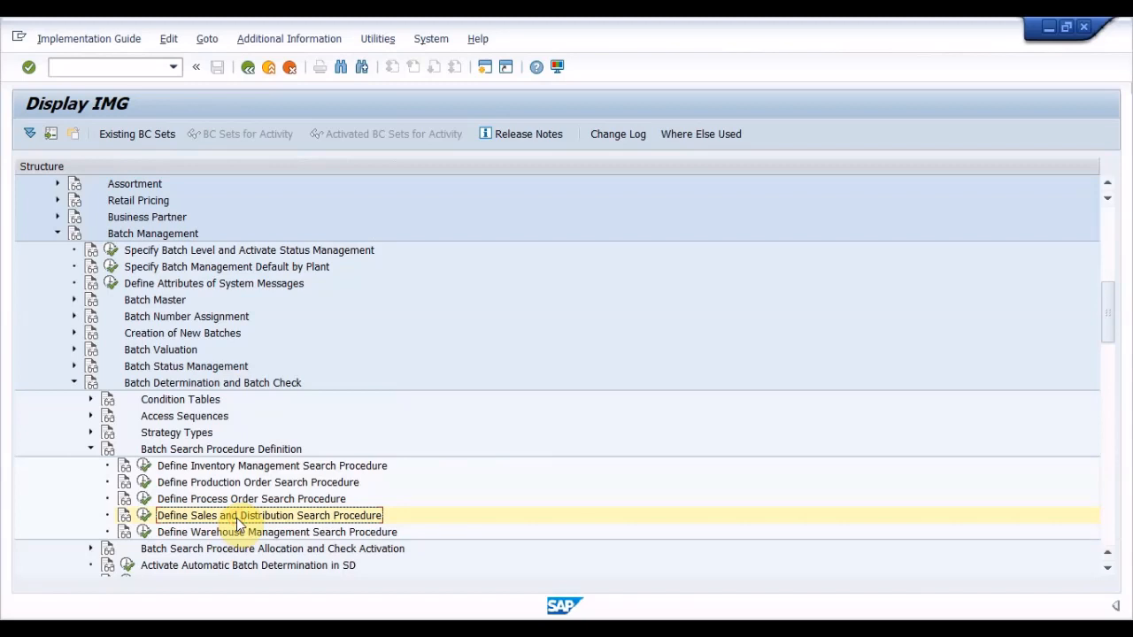
Collapse Batch Search Procedure Definition, expand Batch Search Procedure Allocation and Check Activation, and execute Allocate SD Search Procedure/Activate Check.
key("Left")
key("Left")
key("Down")
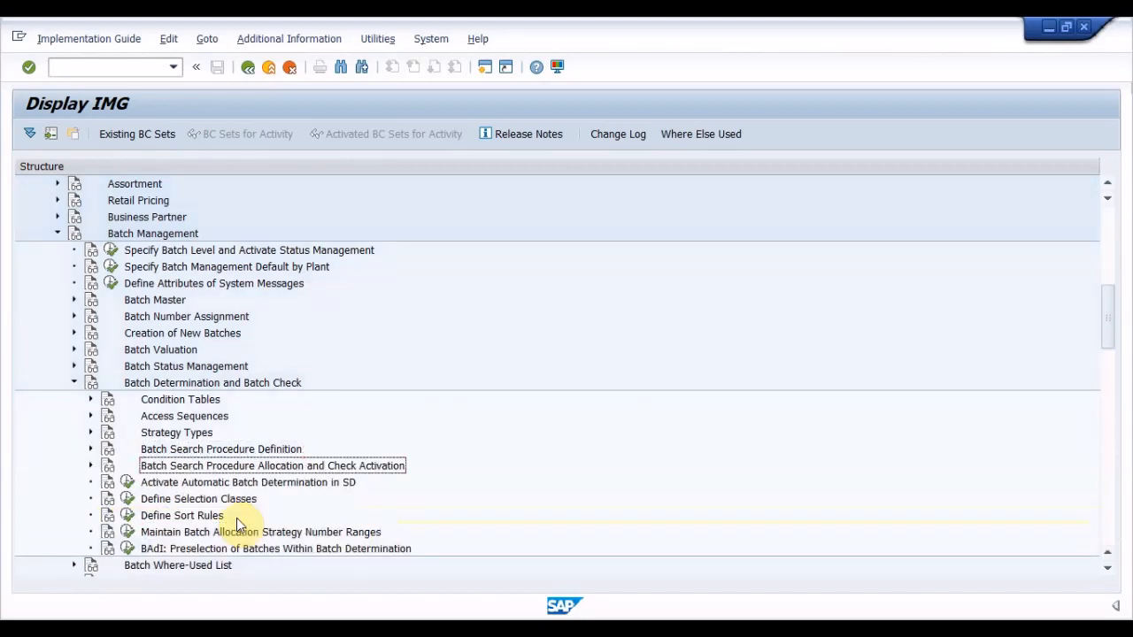
key("Right")
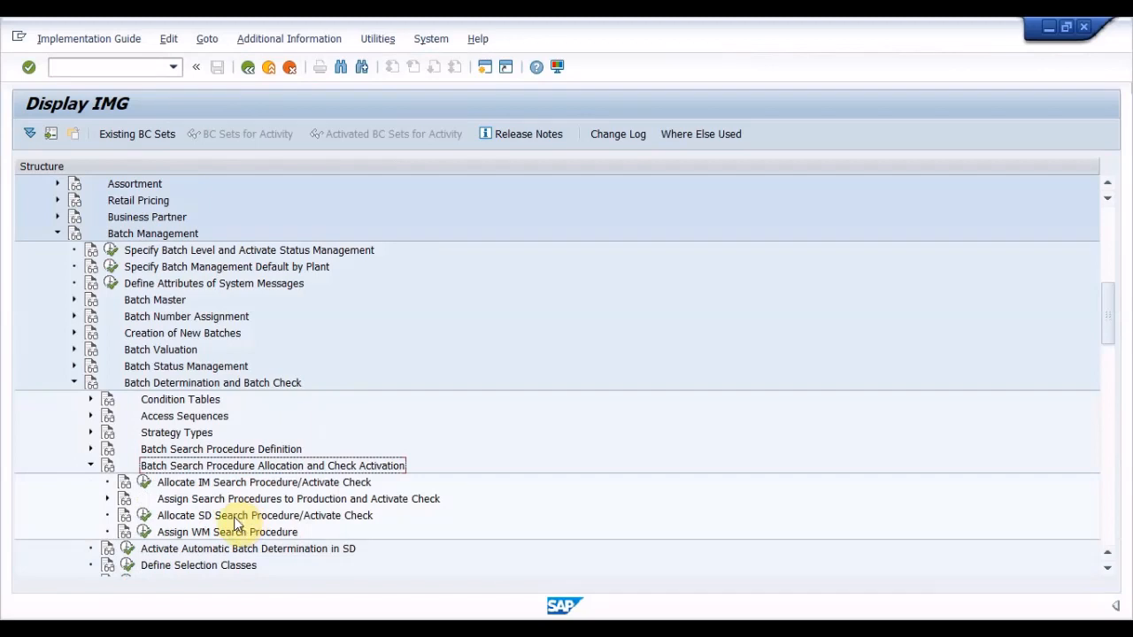
left_click(226, 516)
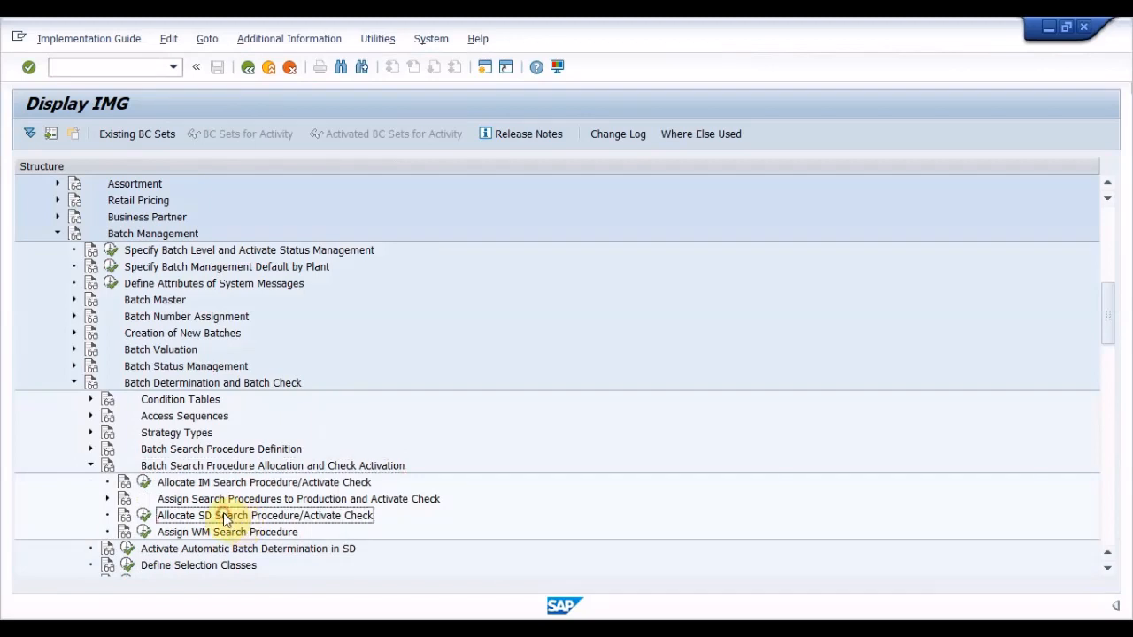
left_click(145, 516)
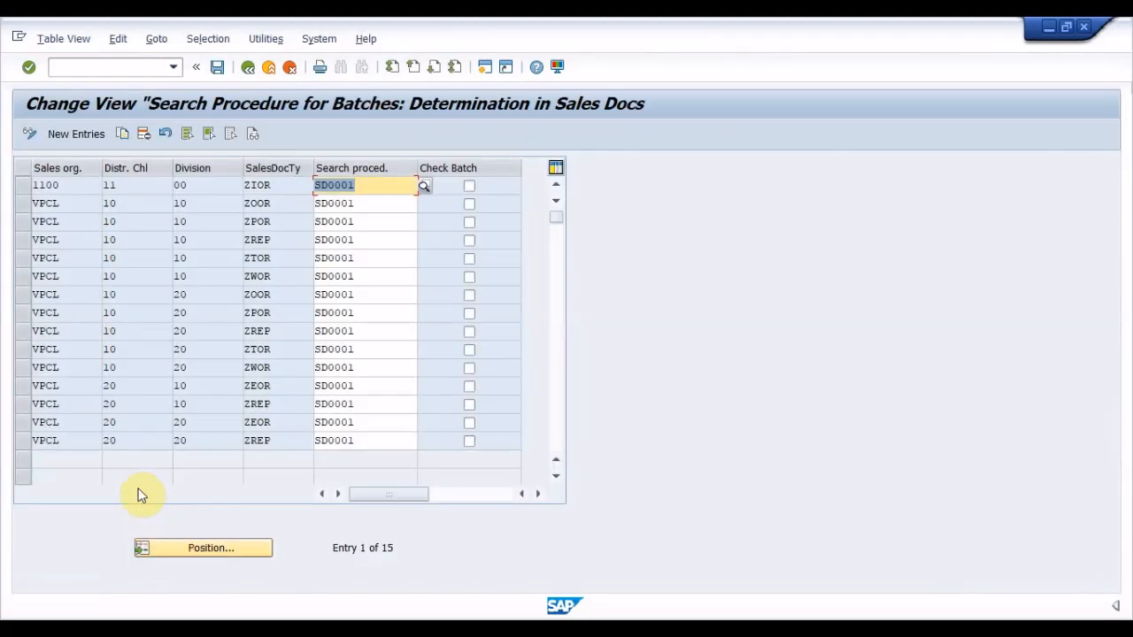
Review the sales area, document type ZIOR, search procedure and batch check setting of the 1100 entry, and return to the customizing structure.
left_click(25, 185)
left_click(257, 185)
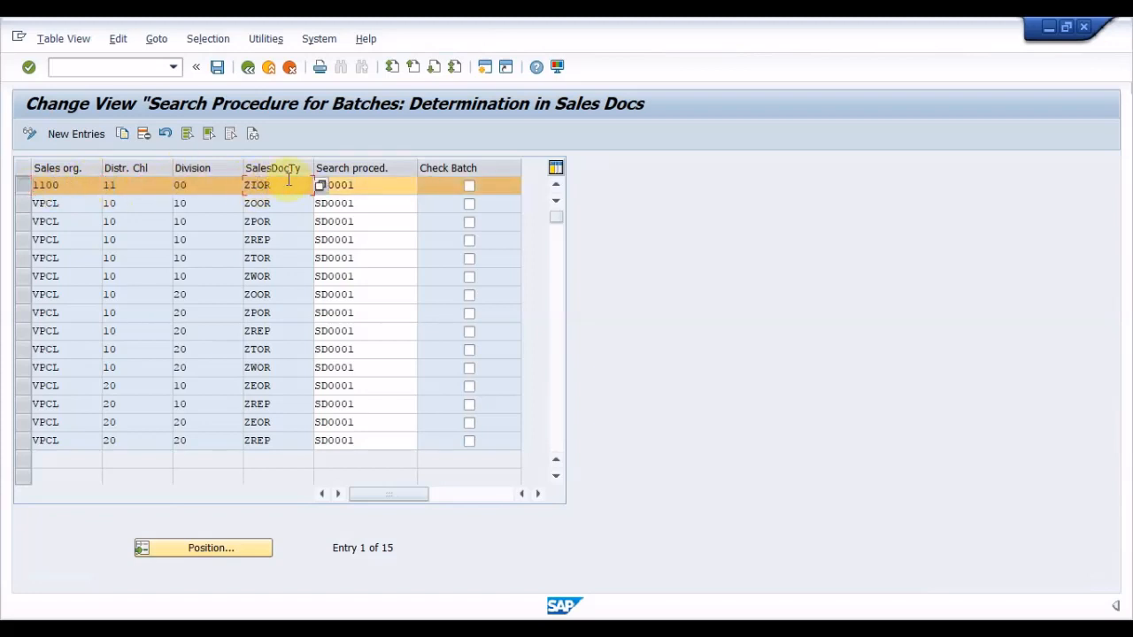
left_click_drag(290, 185, 232, 185)
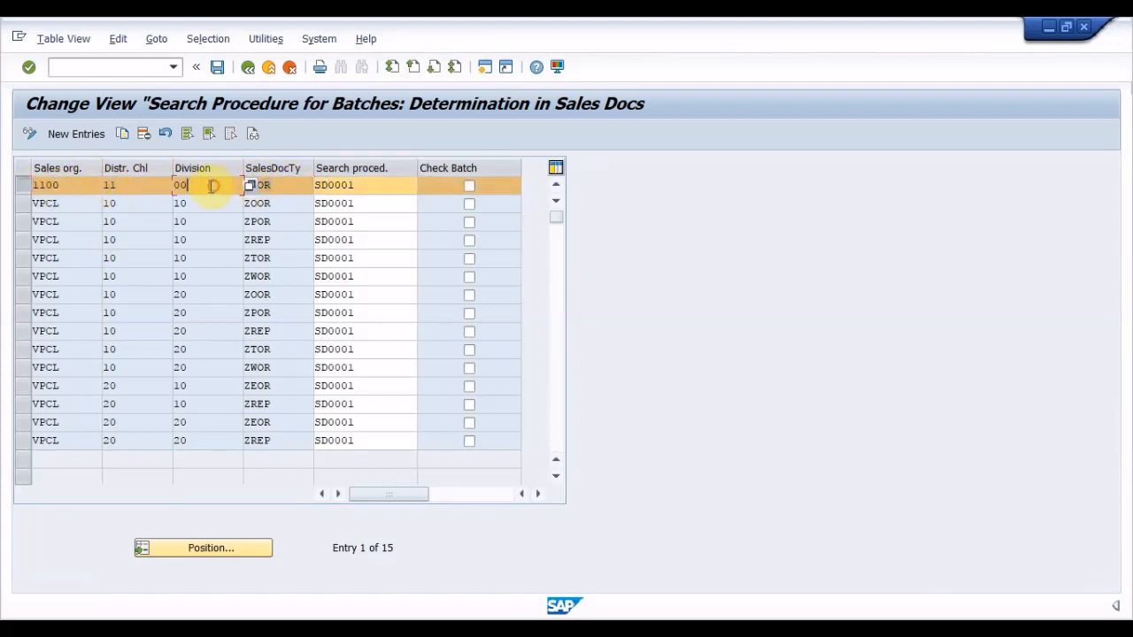
left_click(74, 184)
left_click(390, 188)
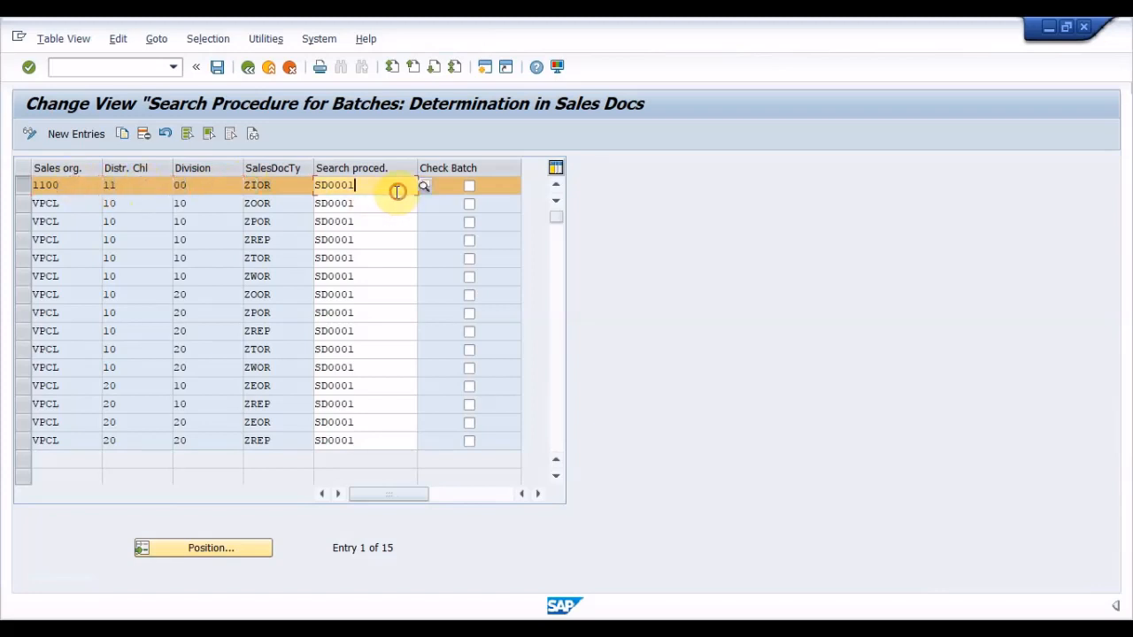
left_click_drag(316, 185, 378, 185)
left_click(380, 185)
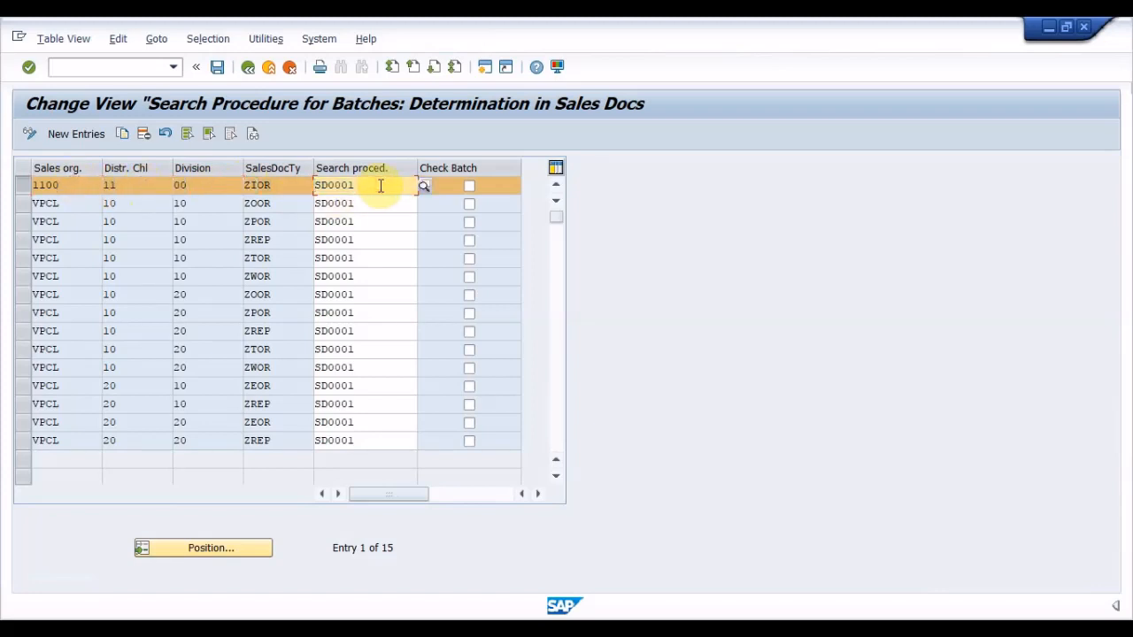
left_click(469, 186)
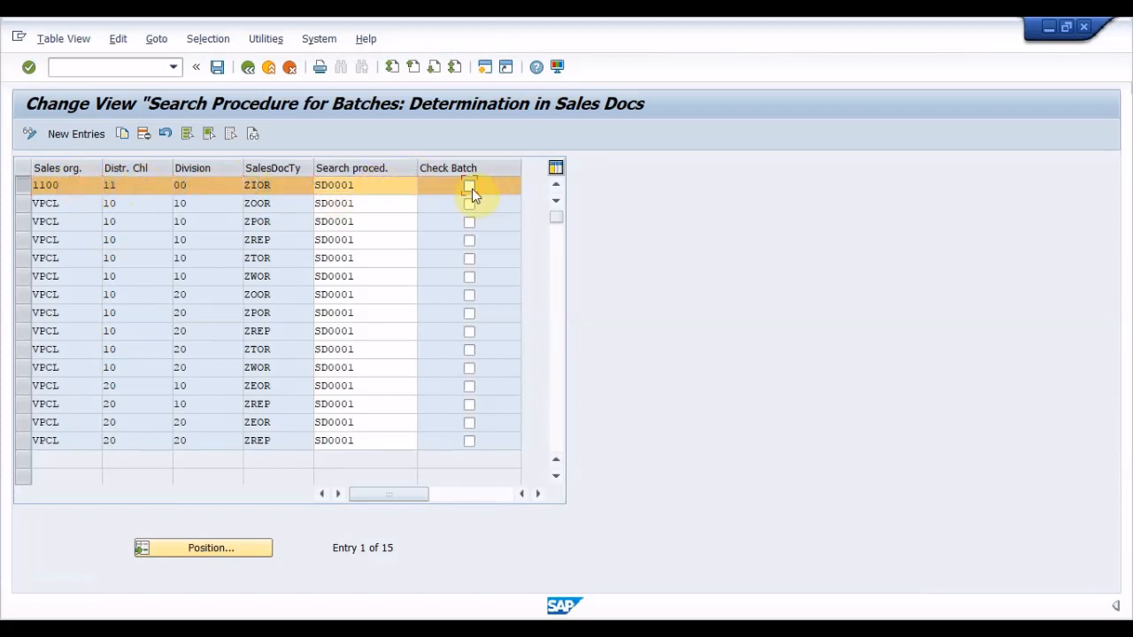
left_click(403, 187)
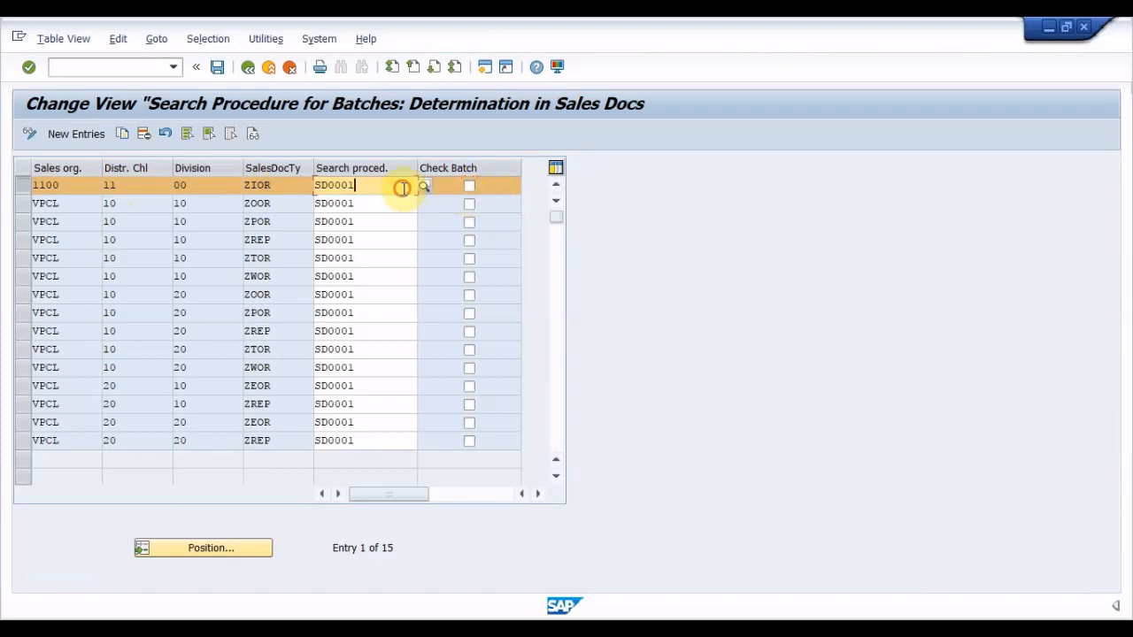
left_click(249, 70)
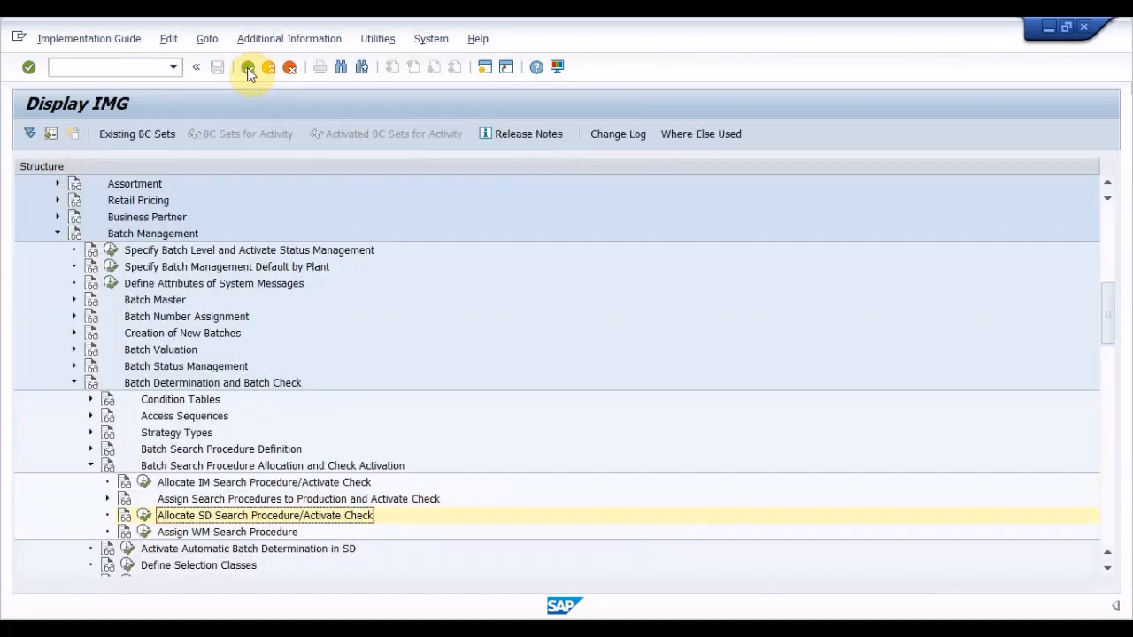
Collapse Batch Search Procedure Allocation and Check Activation and execute Activate Automatic Batch Determination in SD.
key("Left")
key("Left")
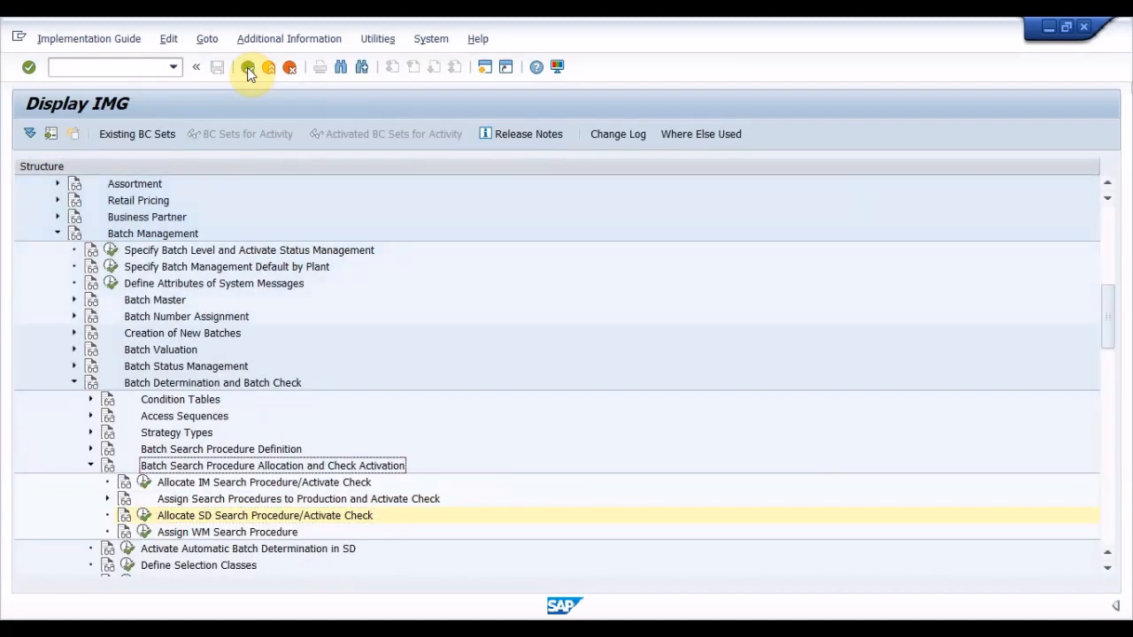
key("Down")
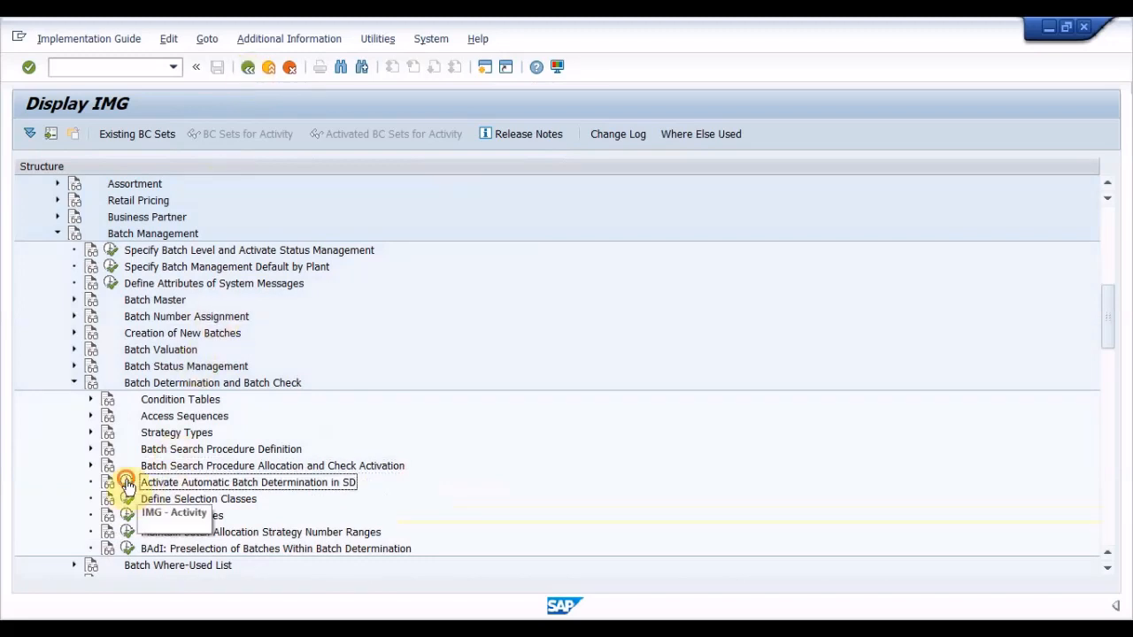
left_click(125, 480)
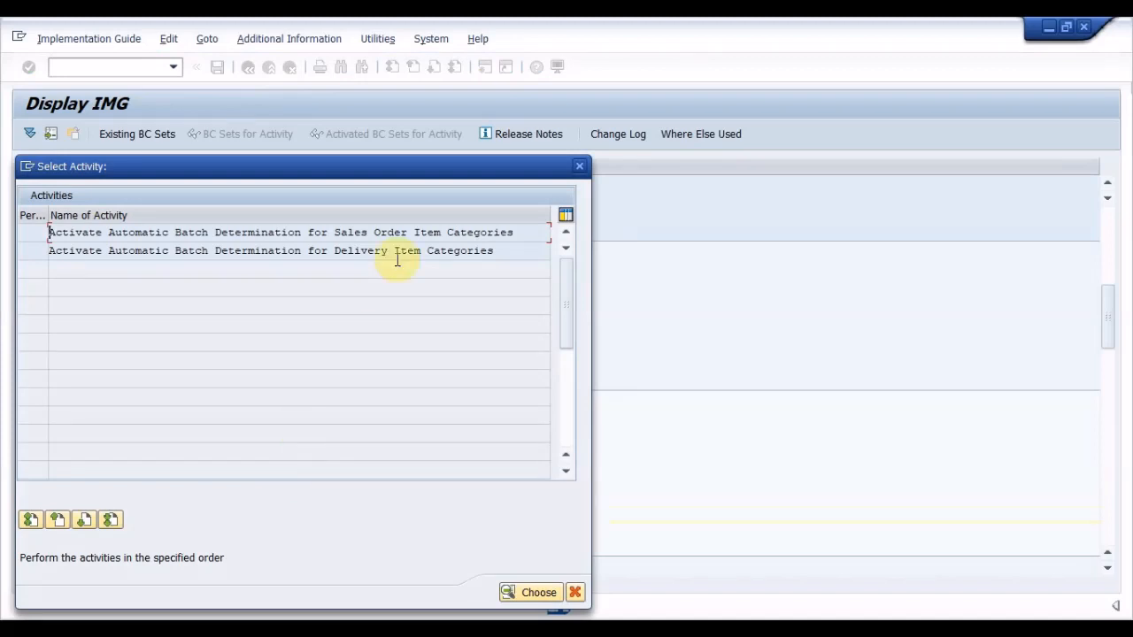
Review the sales order and delivery item category activities, and open Activate Automatic Batch Determination for Delivery Item Categories.
left_click_drag(534, 231, 51, 247)
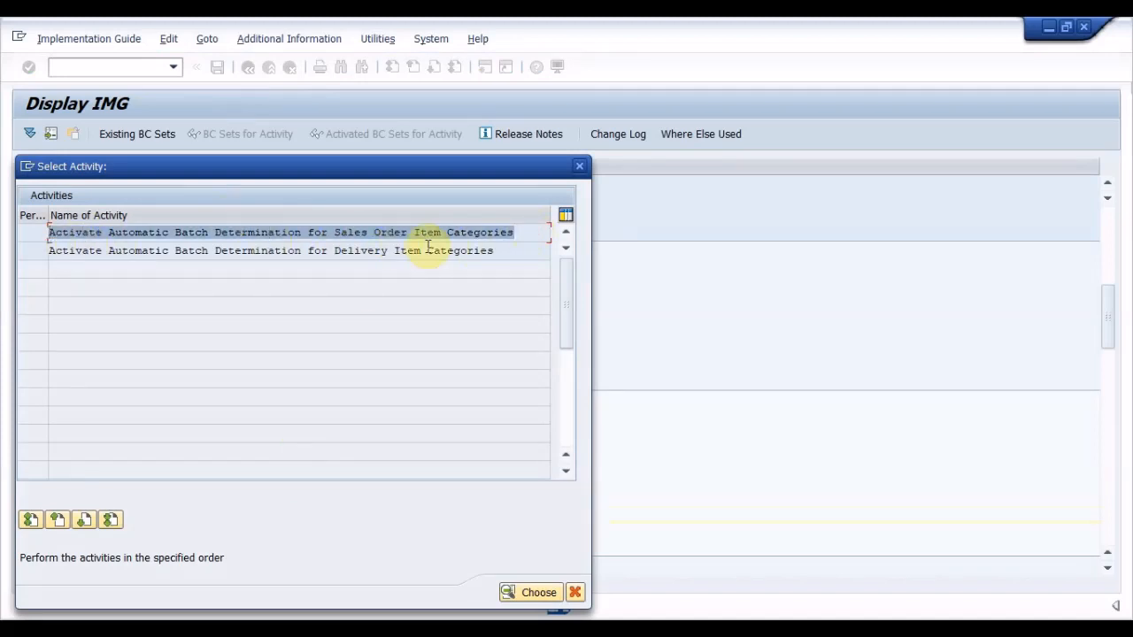
left_click(473, 231)
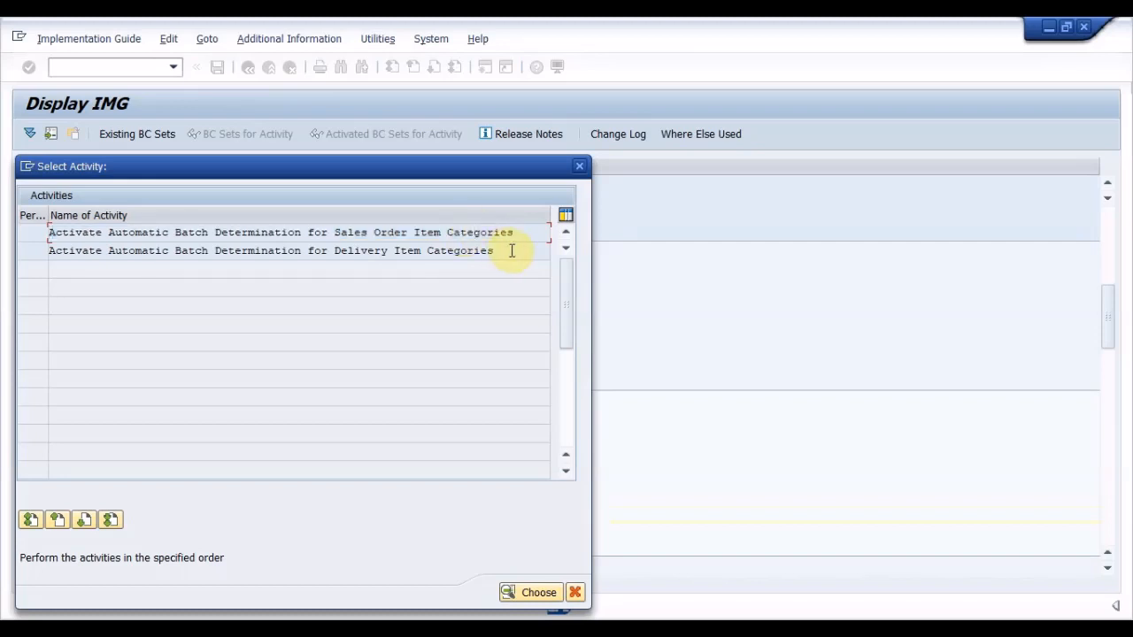
left_click_drag(511, 251, 39, 249)
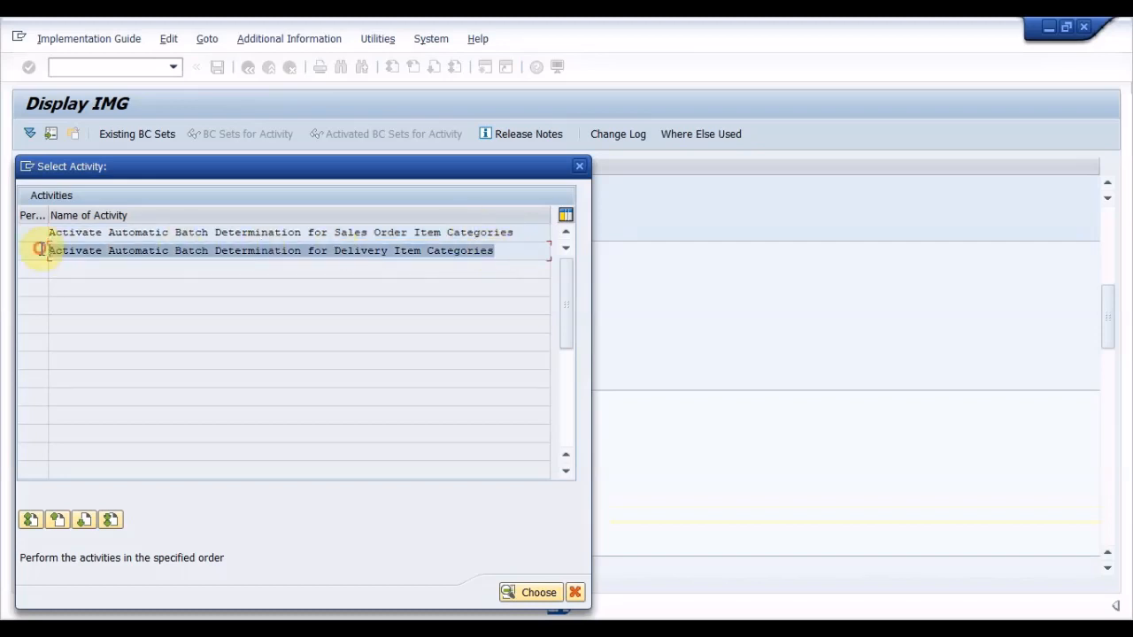
left_click(129, 252)
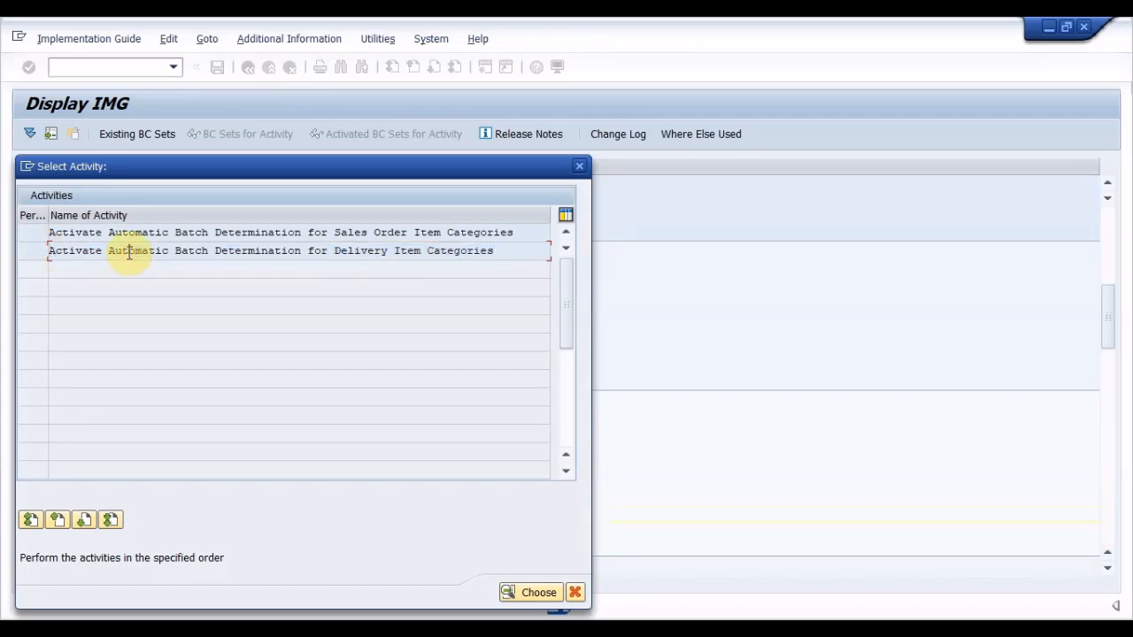
double_click(261, 250)
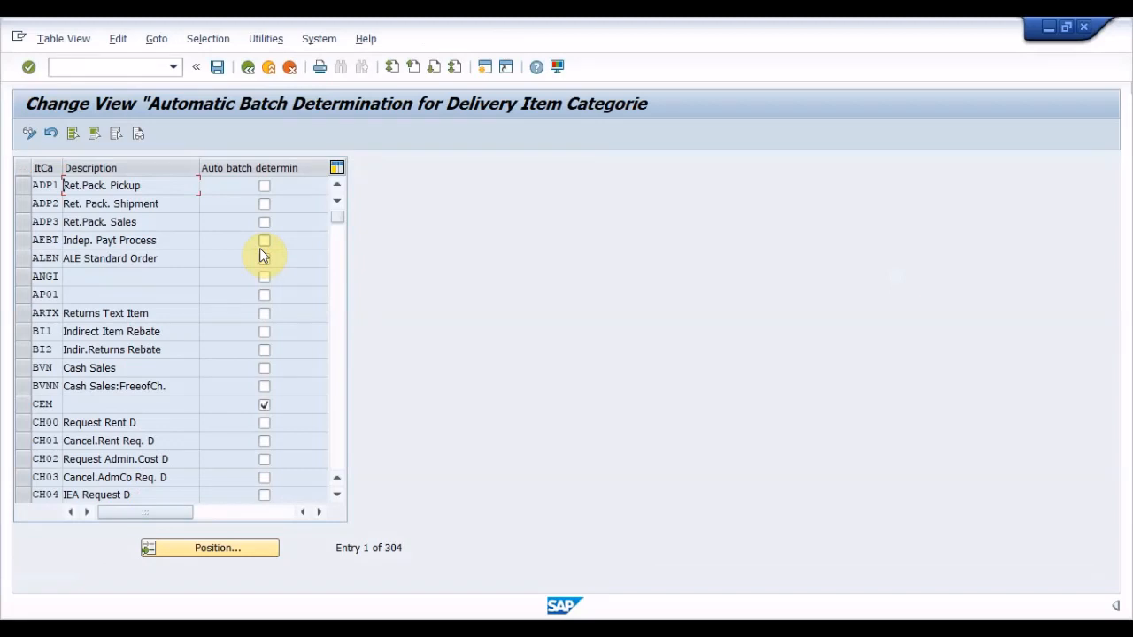
Look up item category ZITN to check its automatic batch determination setting, then return to the customizing structure and close the activity selection.
left_click(207, 549)
type("ZITN")
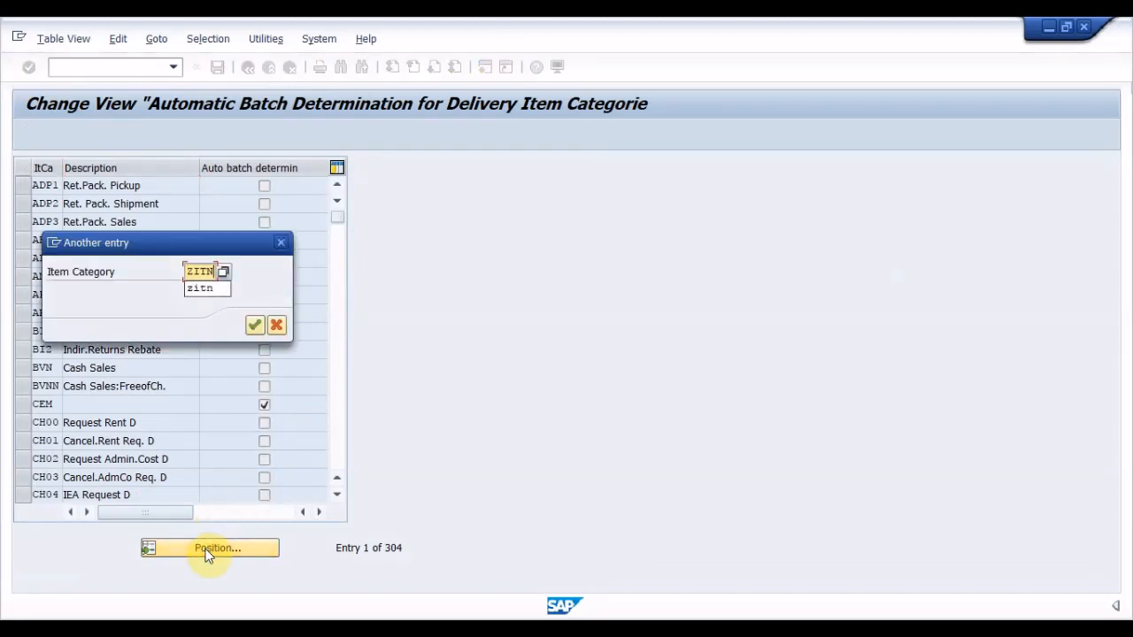
key("Return")
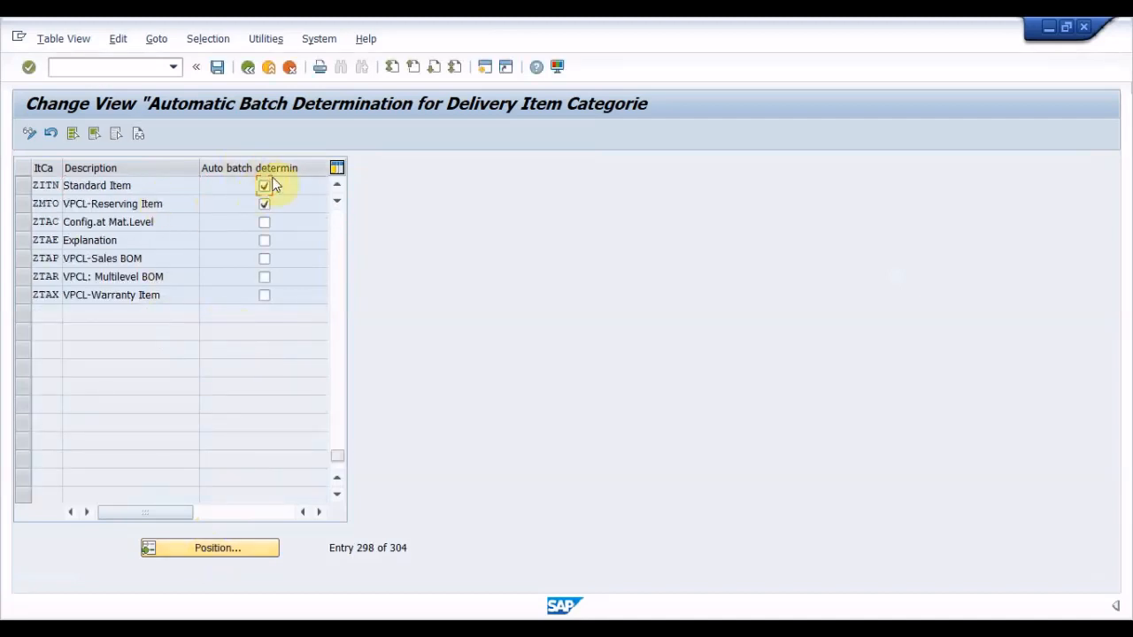
left_click(248, 68)
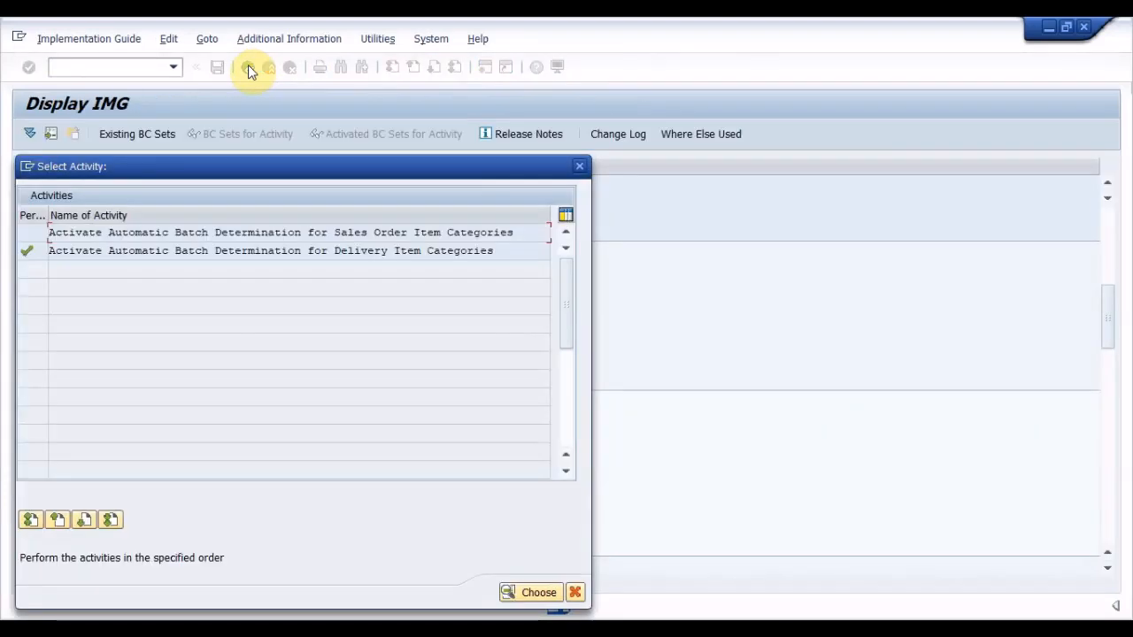
left_click(579, 167)
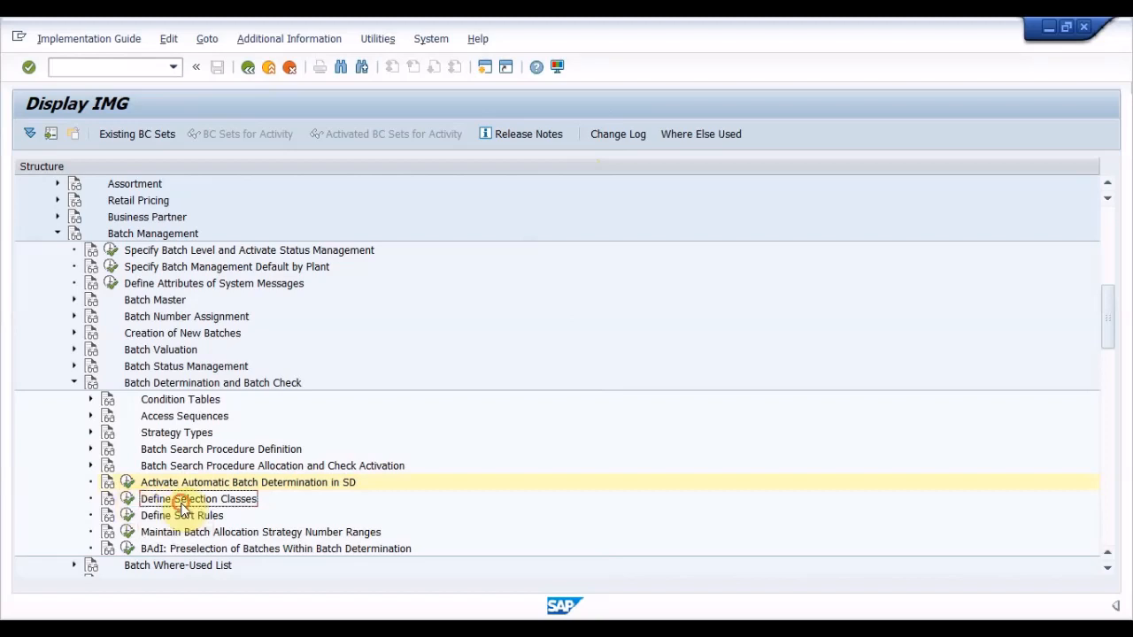
Execute Define Selection Classes and open the Create Selection Classes activity.
left_click(129, 505)
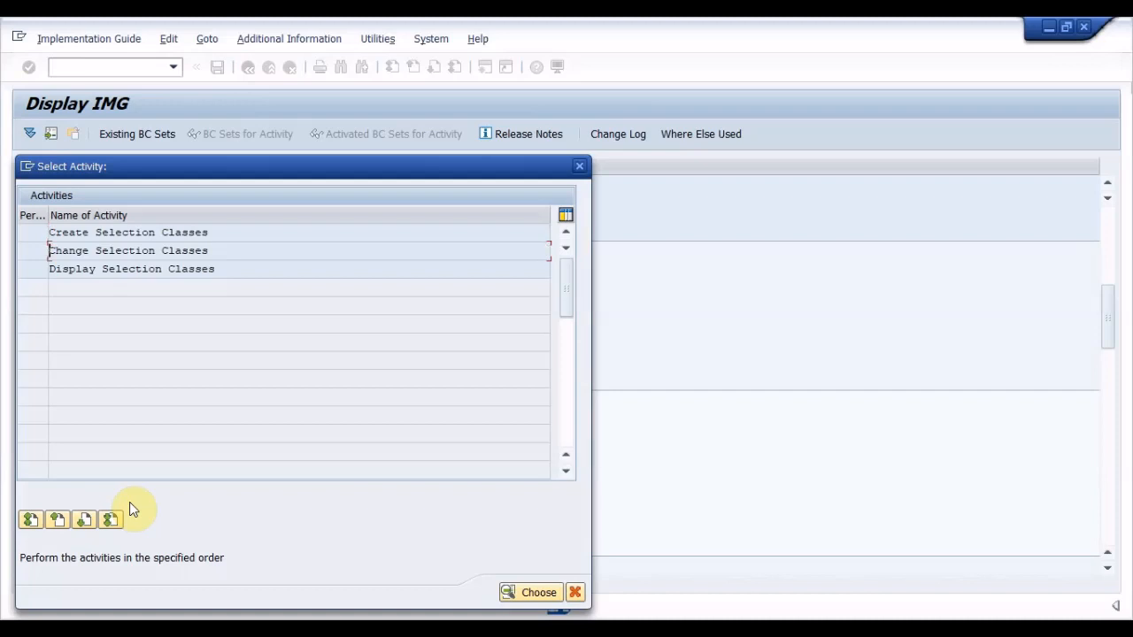
key("Return")
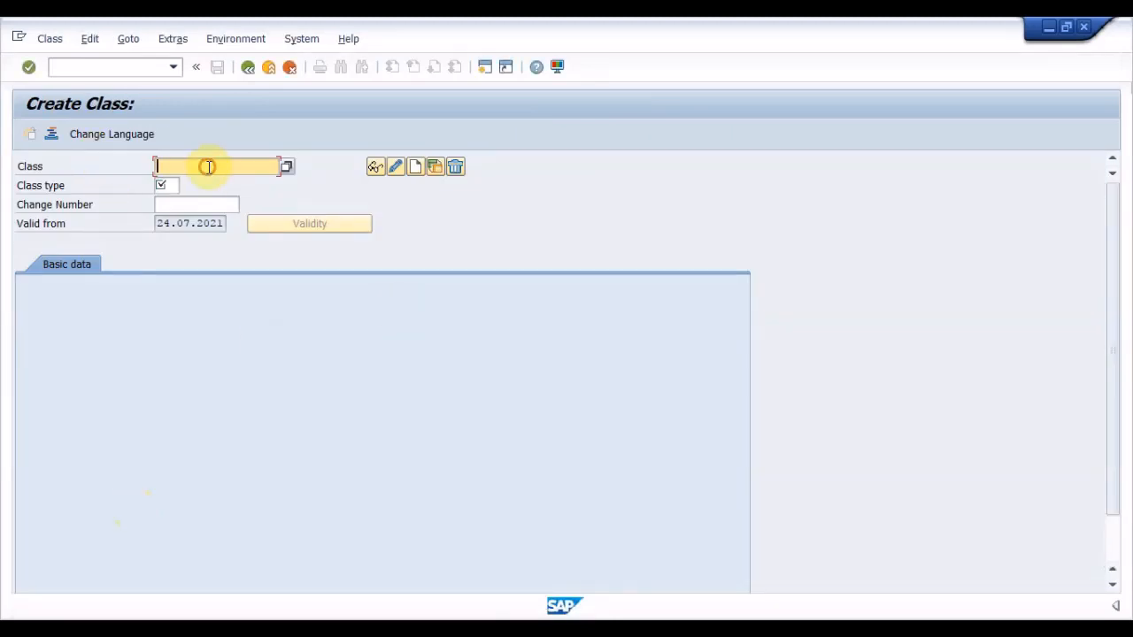
Set the class type to 023 for the selection class.
left_click(163, 186)
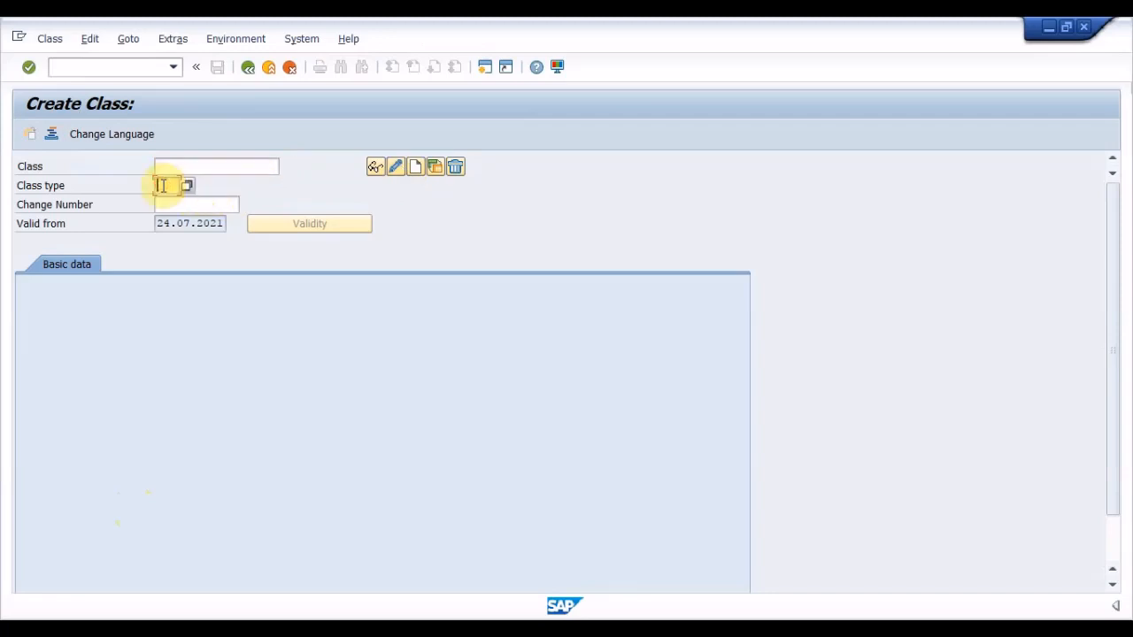
key("Down")
key("Down")
key("Return")
key("Return")
left_click(166, 185)
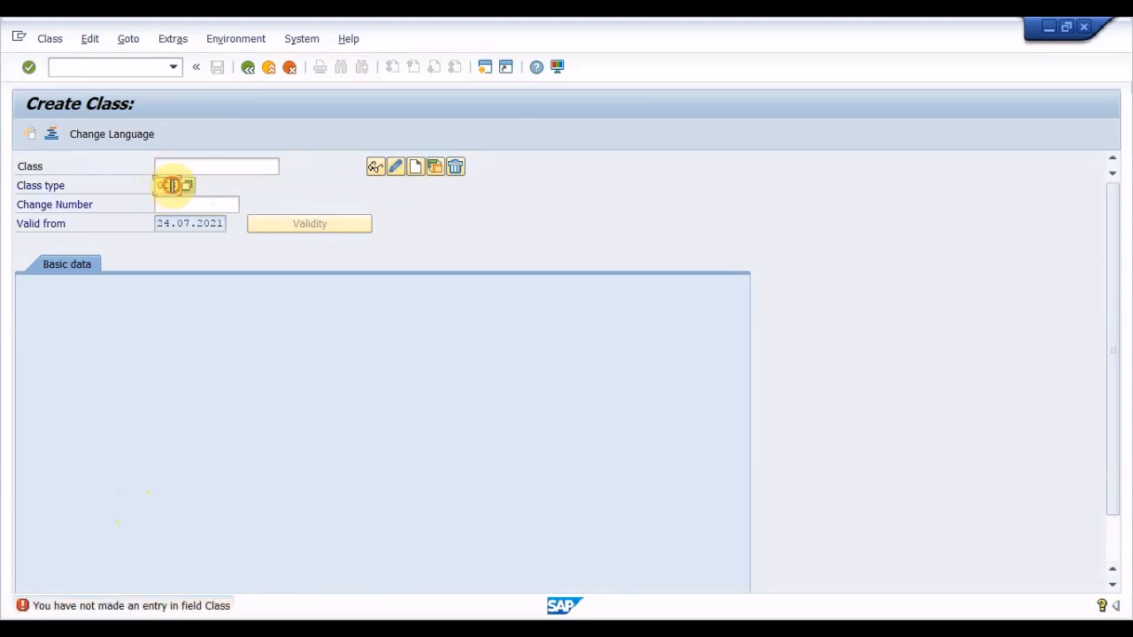
Enter SD_BATCH as the class and display its details.
left_click(256, 173)
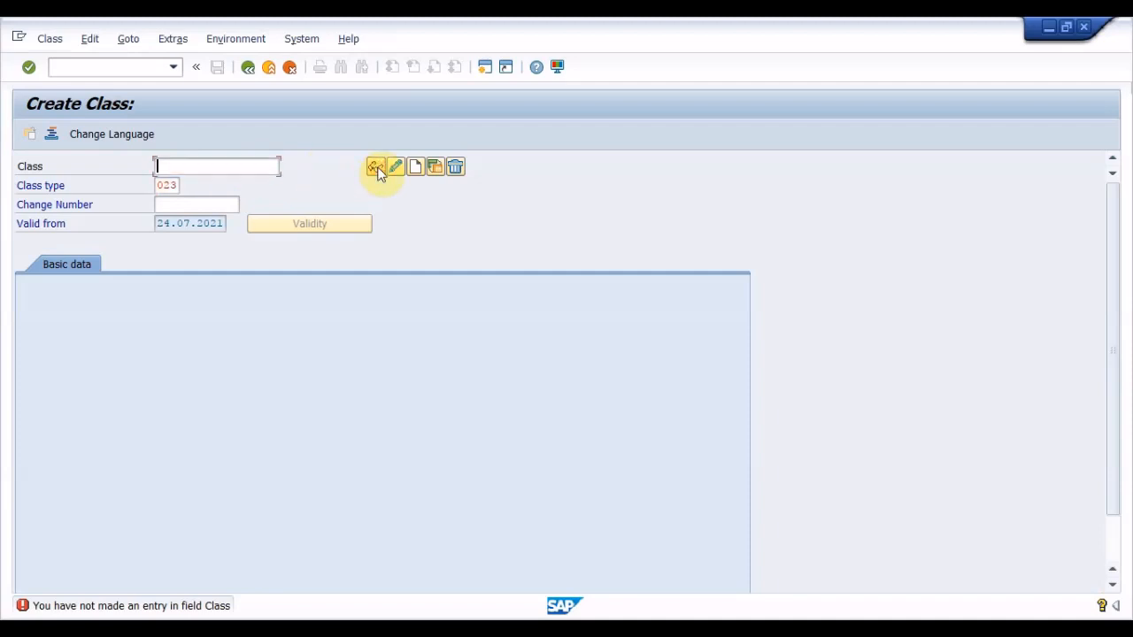
key("Return")
key("Down")
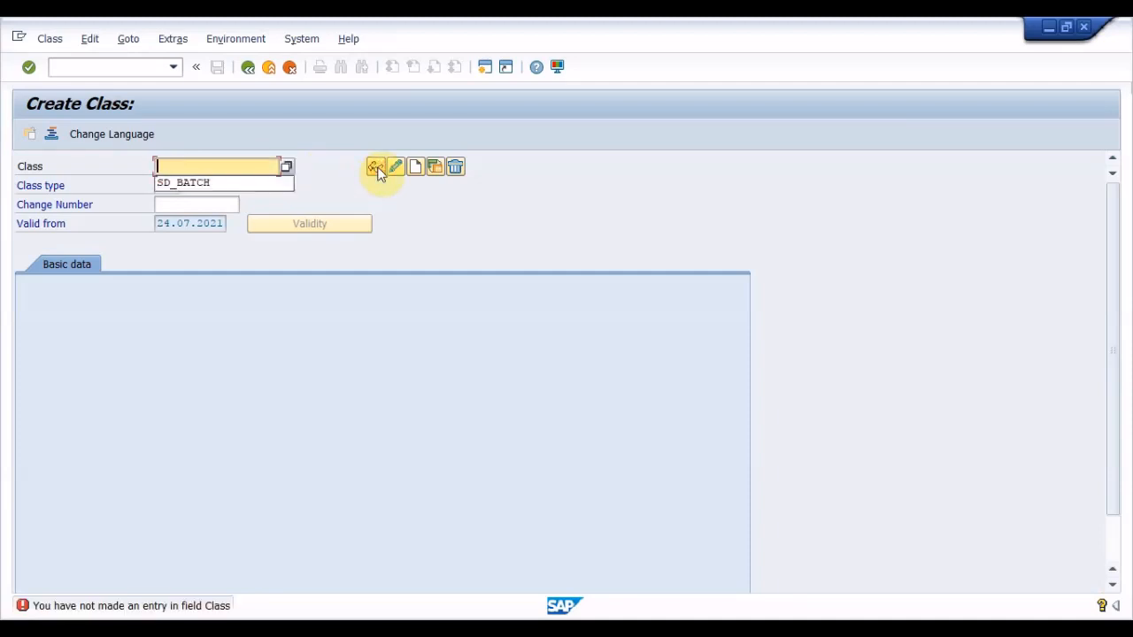
key("Down")
key("Return")
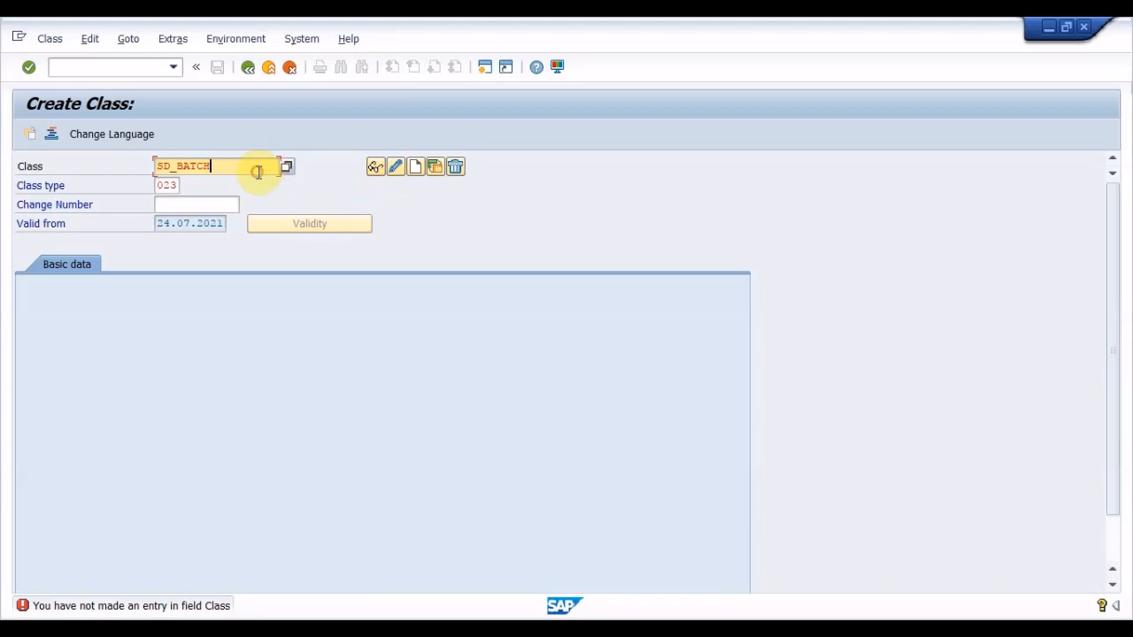
left_click(286, 166)
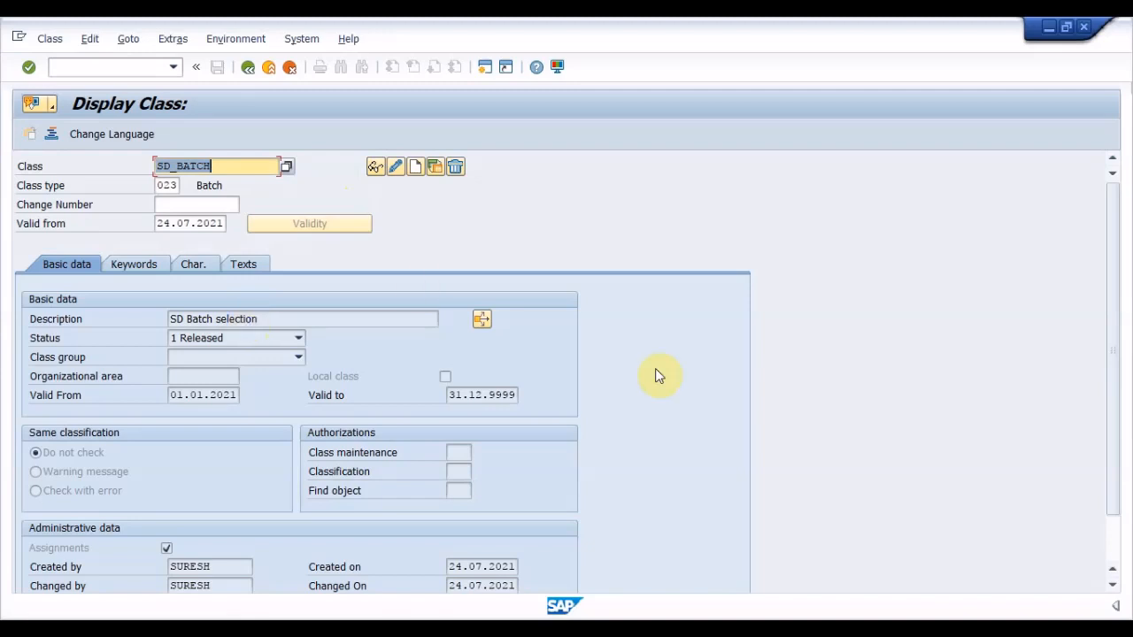
Review the basic data of class SD_BATCH, including the available status options.
left_click_drag(1112, 245, 1114, 319)
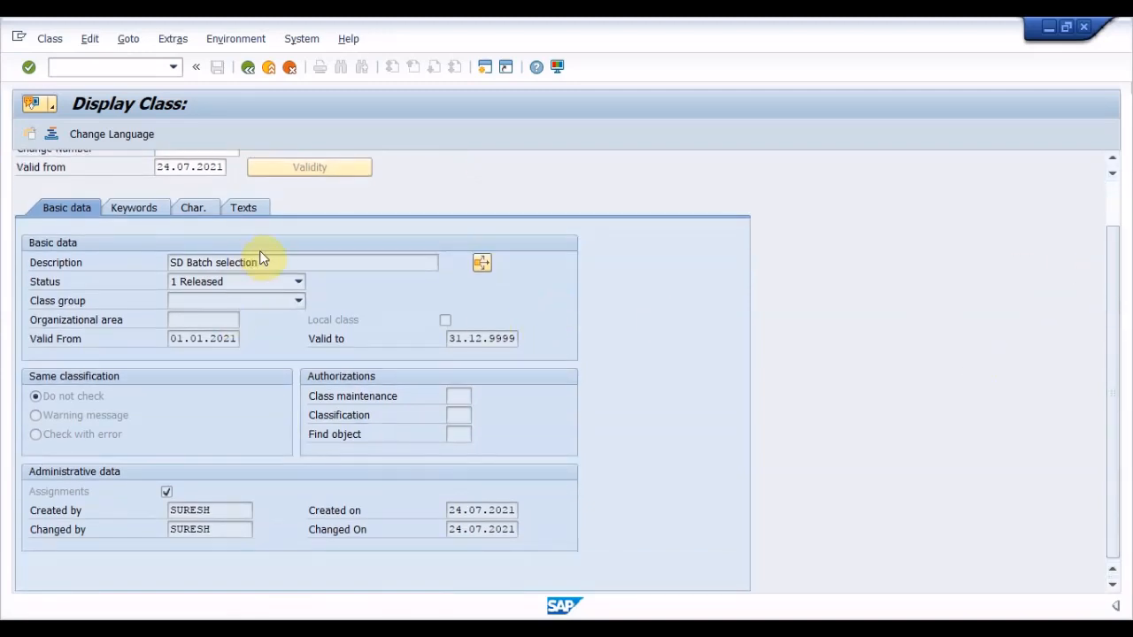
left_click(235, 281)
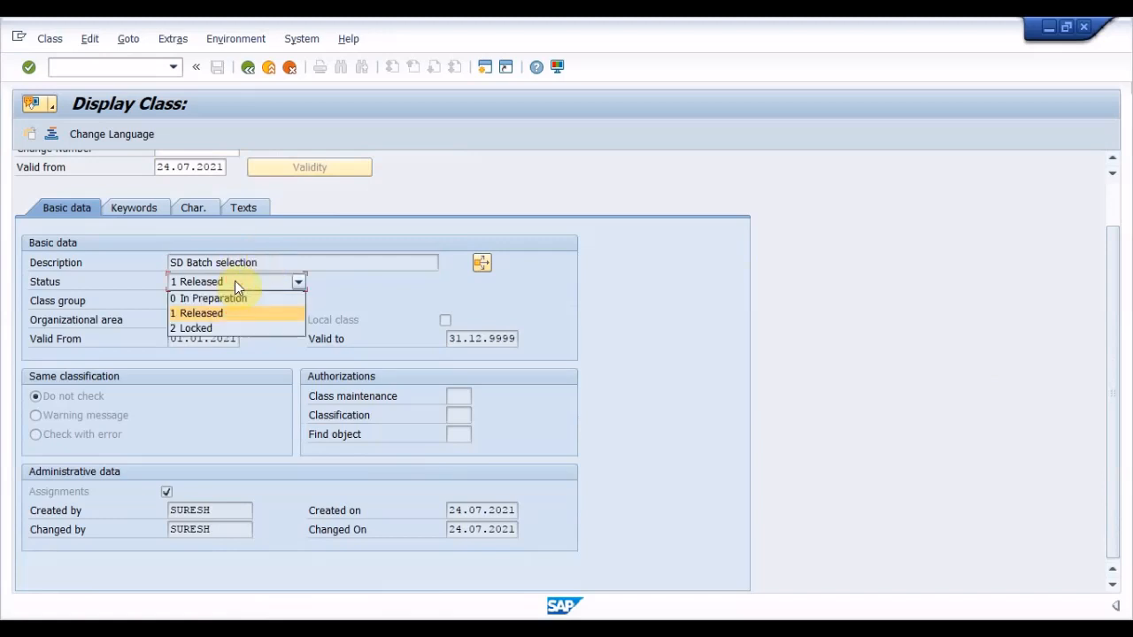
left_click(235, 282)
left_click(235, 281)
left_click(235, 281)
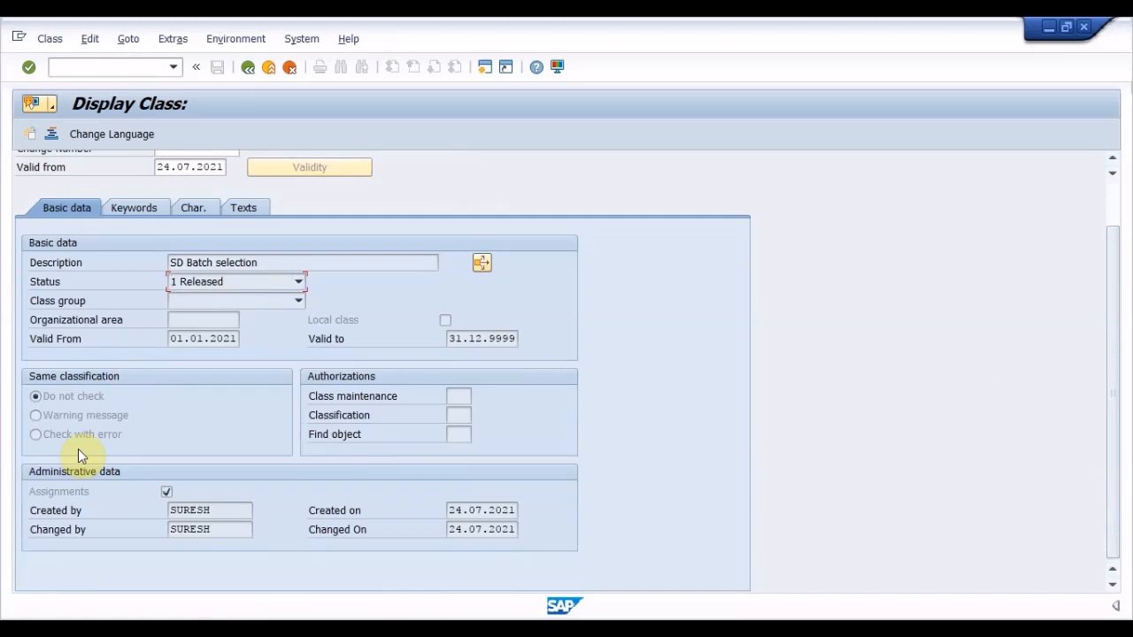
Check the keywords and the characteristics assigned to class SD_BATCH, focusing on LOBM_VFDAT.
left_click(139, 213)
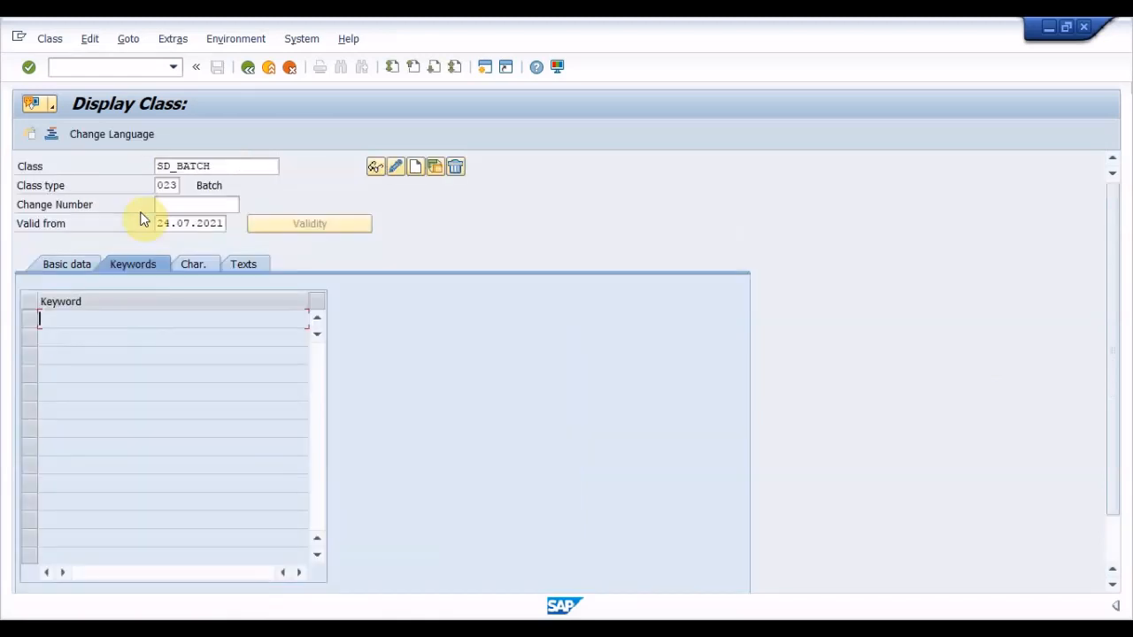
left_click(209, 264)
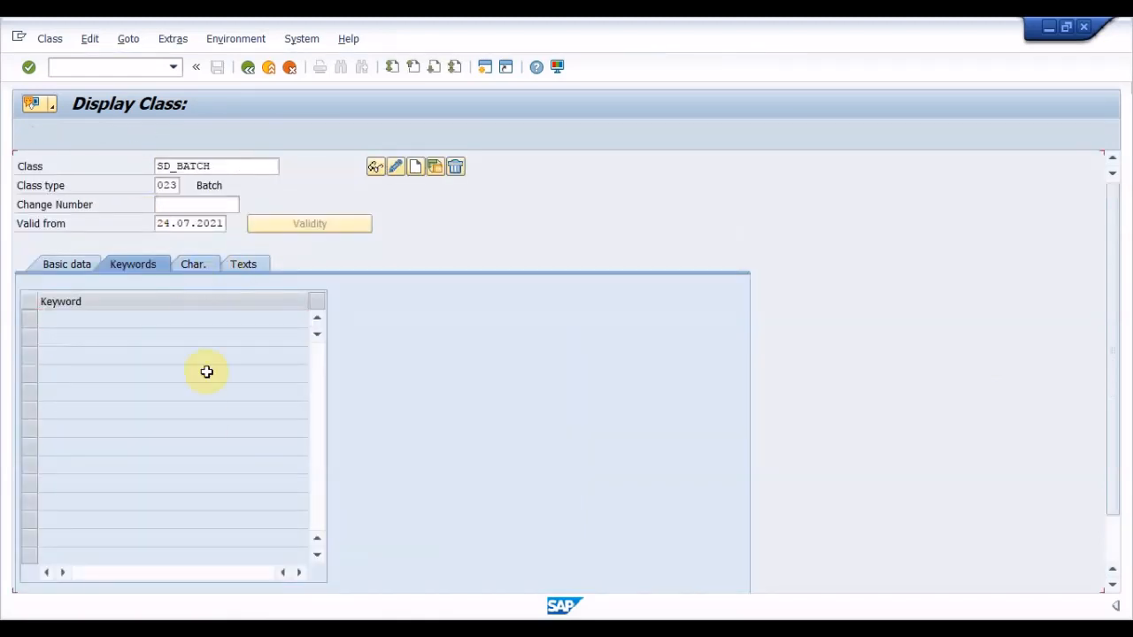
left_click_drag(147, 318, 15, 321)
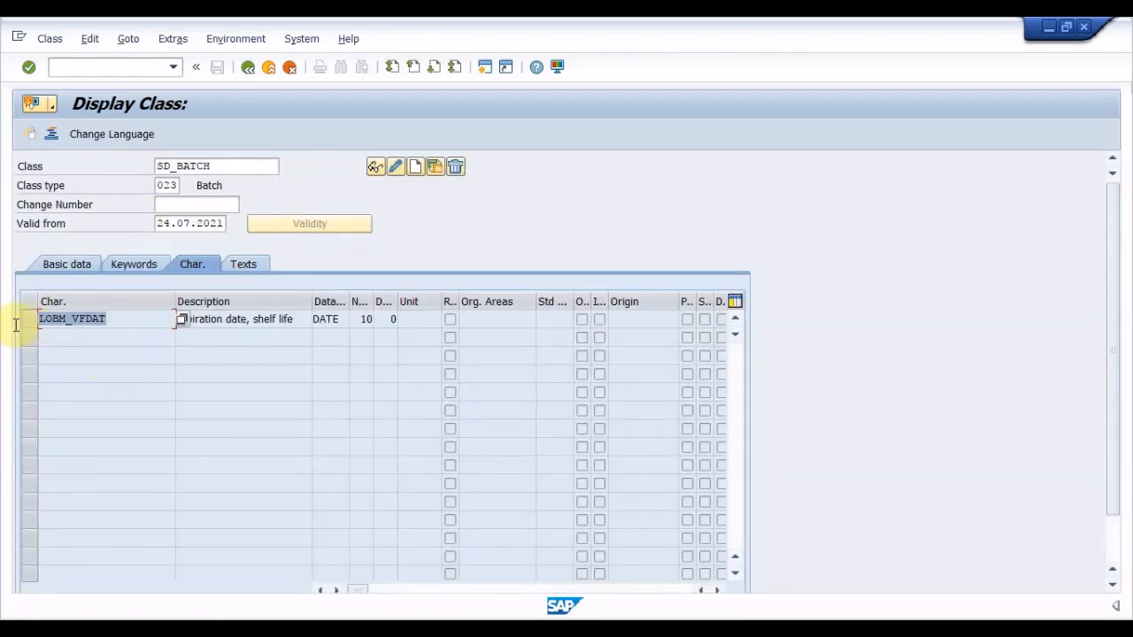
left_click(129, 313)
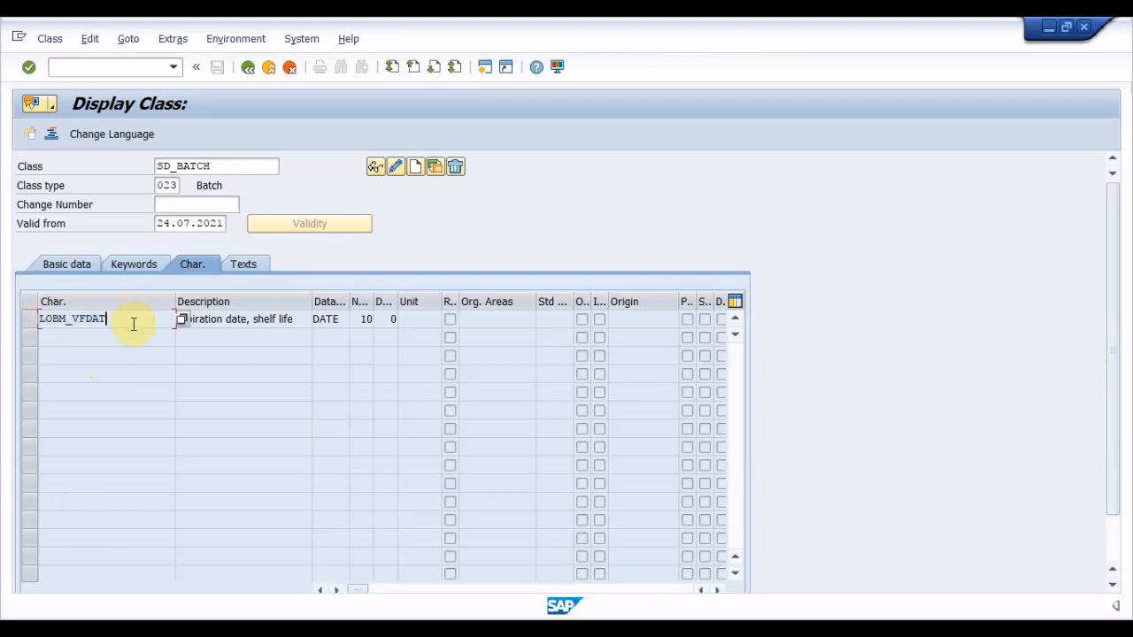
left_click_drag(132, 321, 23, 321)
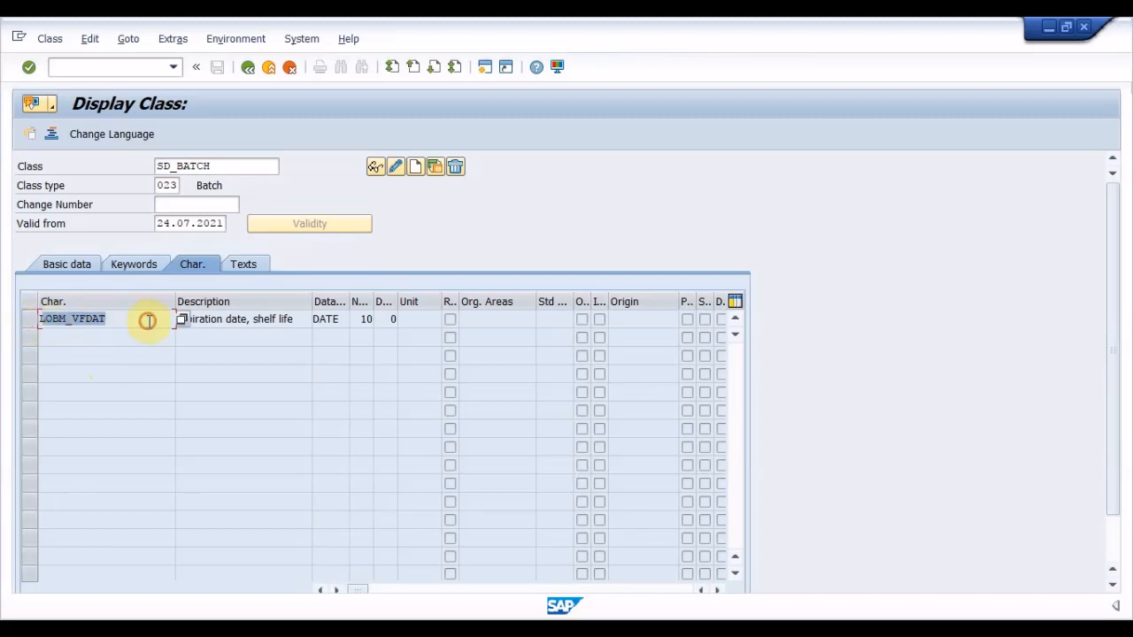
Open characteristic LOBM_VFDAT and review its basic data, including data type and value assignment.
left_click(90, 322)
double_click(90, 319)
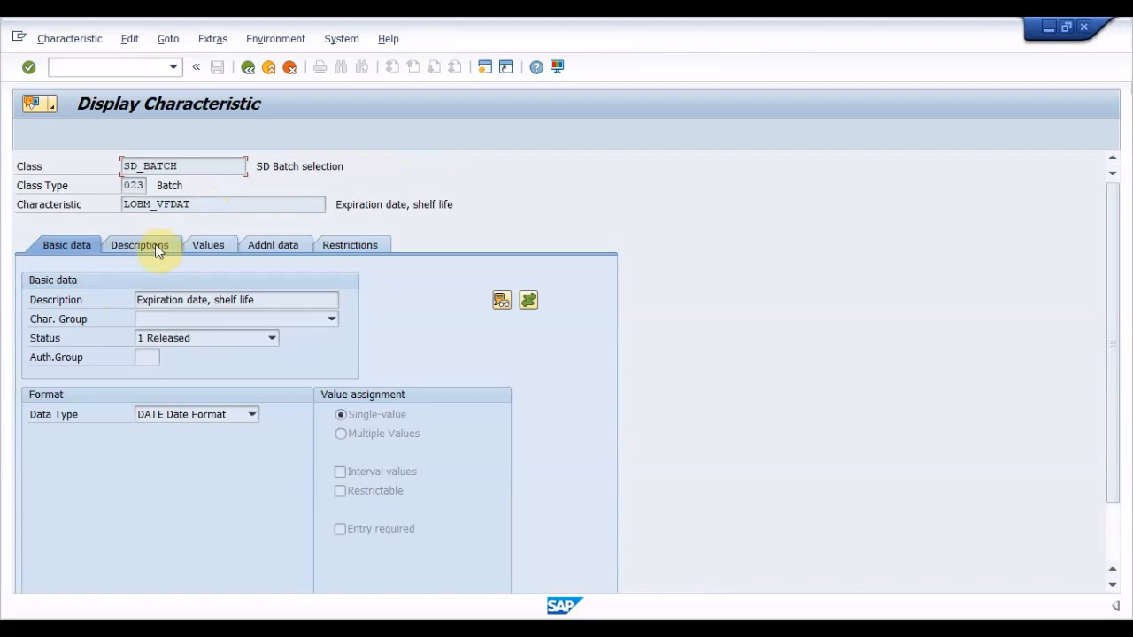
left_click(243, 415)
left_click(243, 416)
left_click(360, 424)
Review the descriptions, allowed values and additional data of LOBM_VFDAT, including its referenced table and field names.
left_click(171, 250)
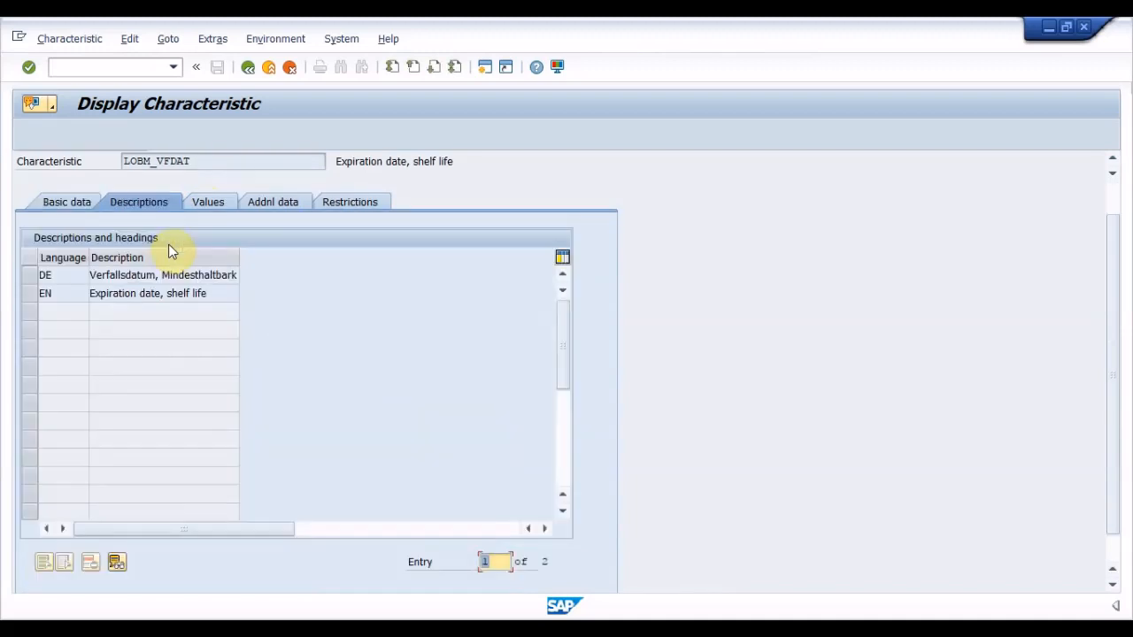
left_click(237, 201)
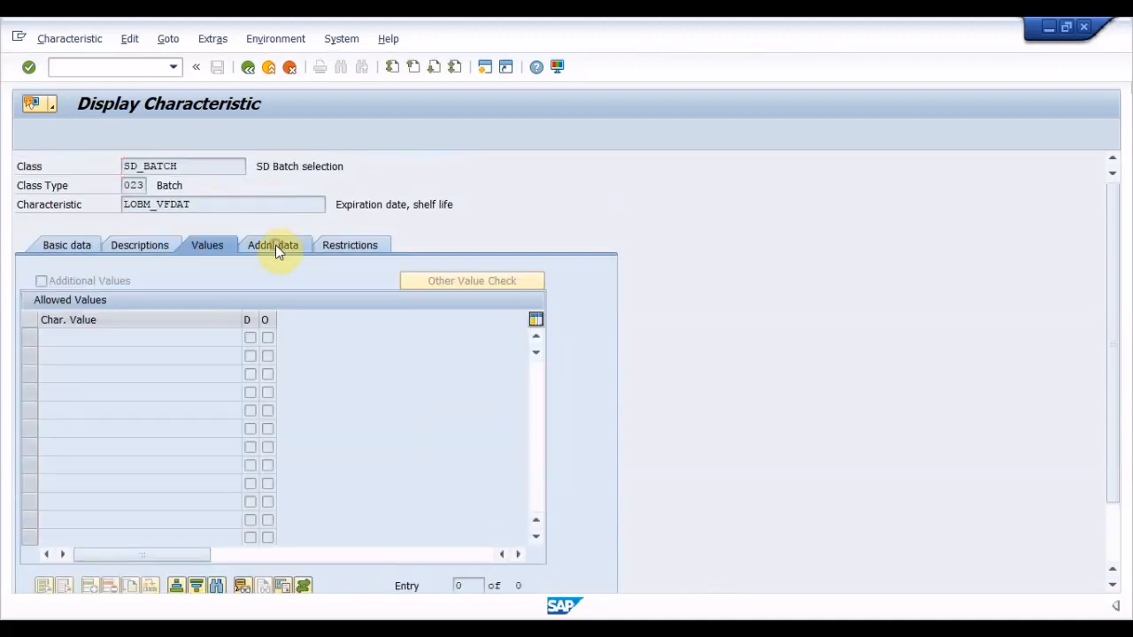
left_click(275, 247)
left_click_drag(185, 295, 97, 297)
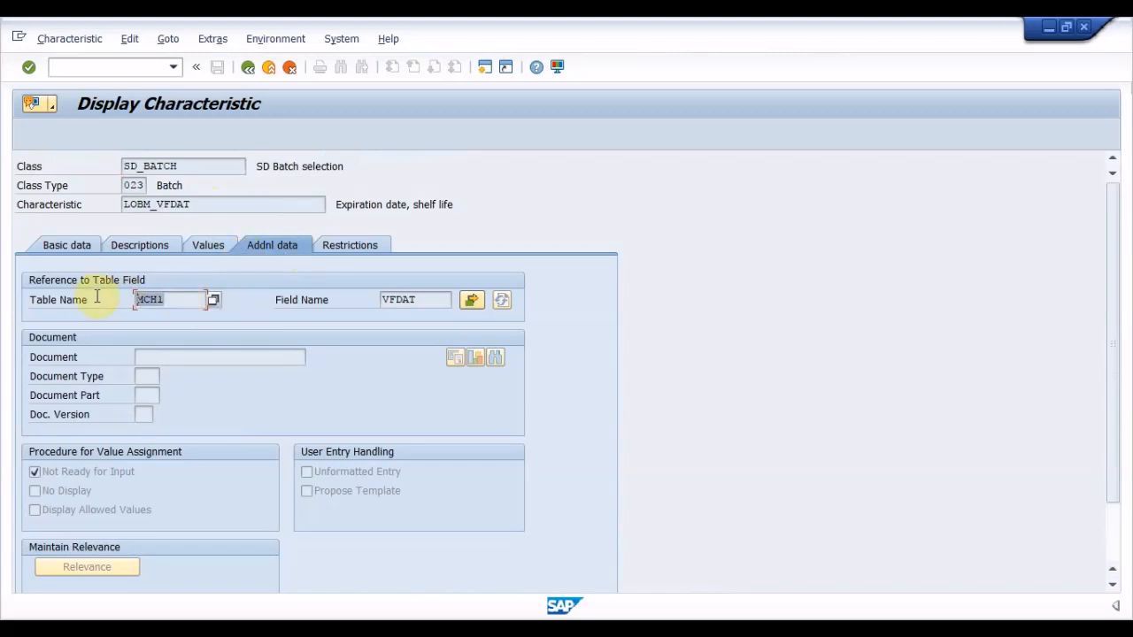
left_click(443, 298)
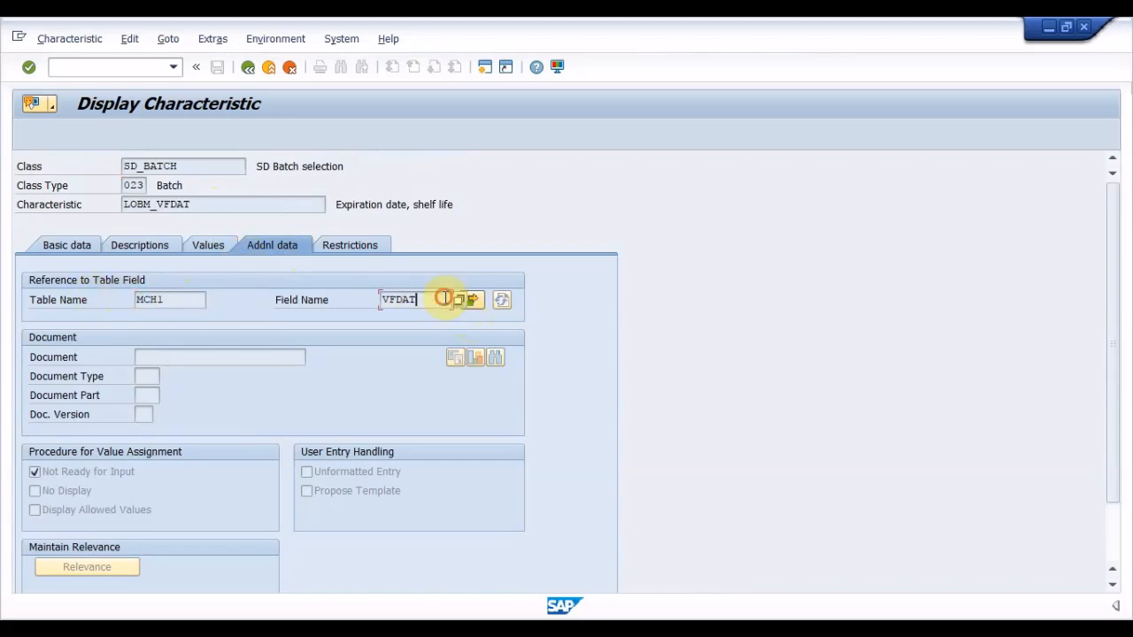
Examine the table reference data of LOBM_VFDAT for tables MCH1 and MCHA, and close the list.
left_click(475, 300)
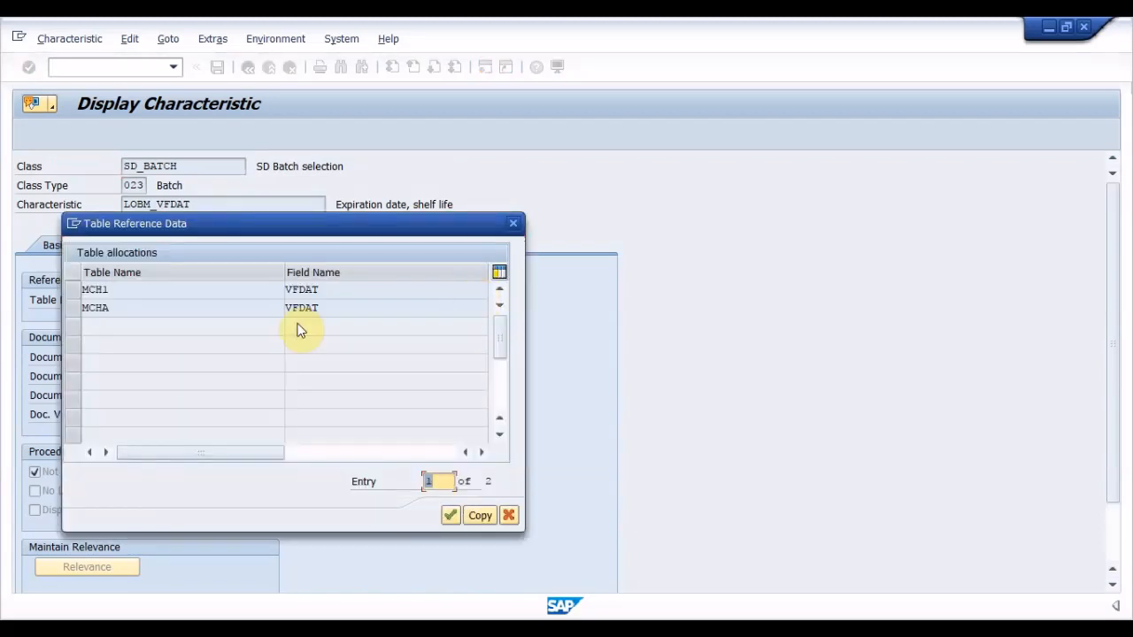
double_click(169, 291)
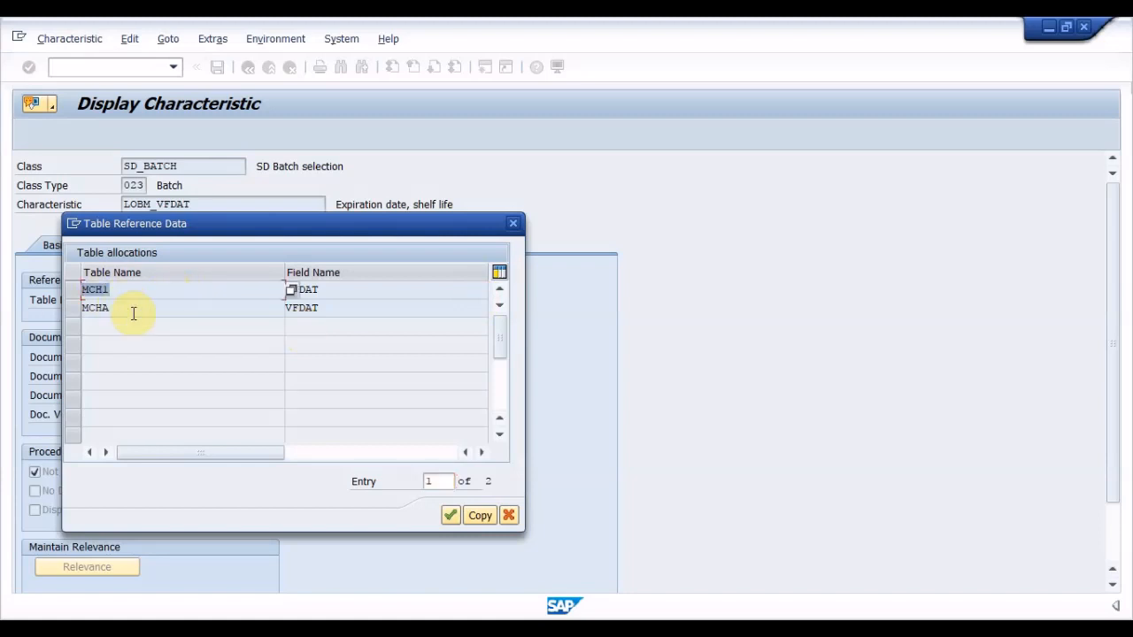
double_click(131, 313)
left_click(221, 292)
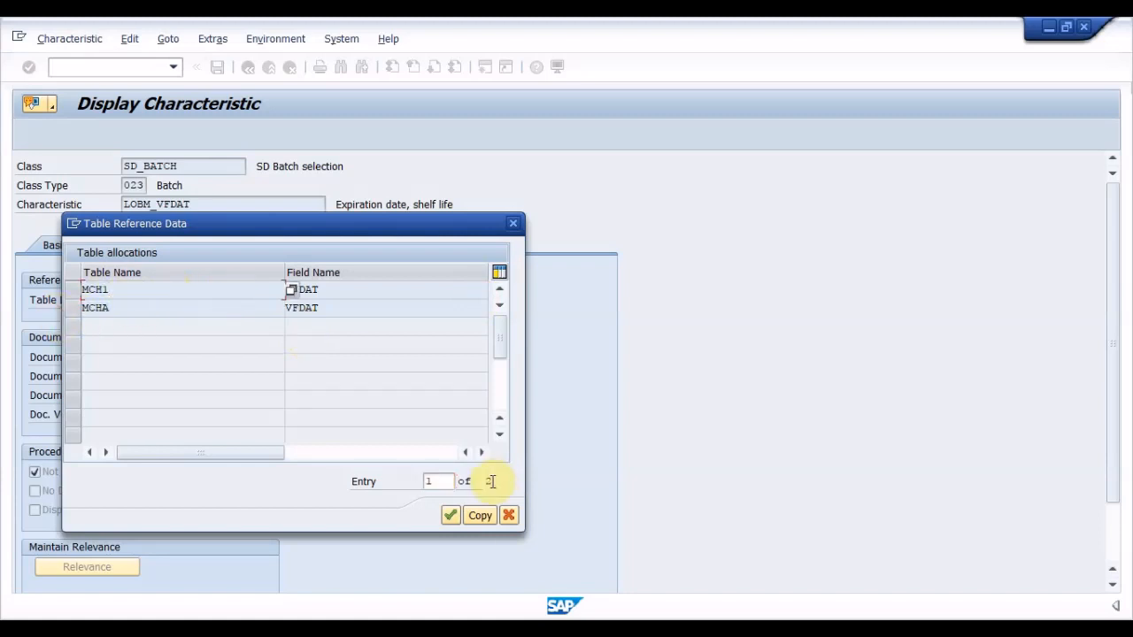
left_click(509, 516)
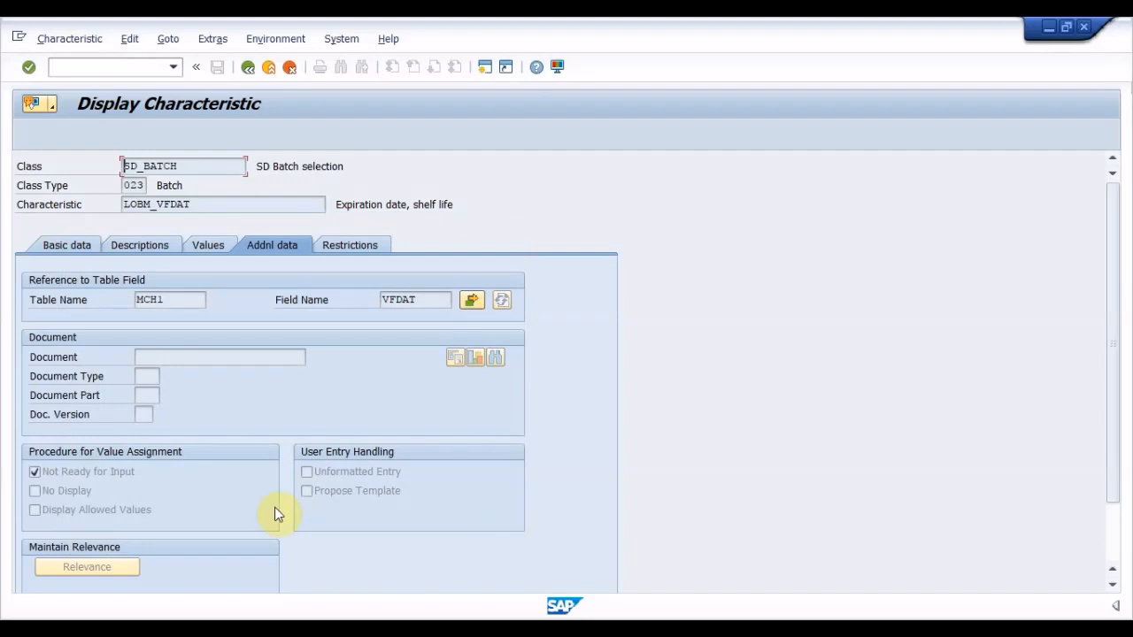
Check the characteristic's value assignment procedure, leave the SD_BATCH class display and return to the customizing structure.
left_click(124, 473)
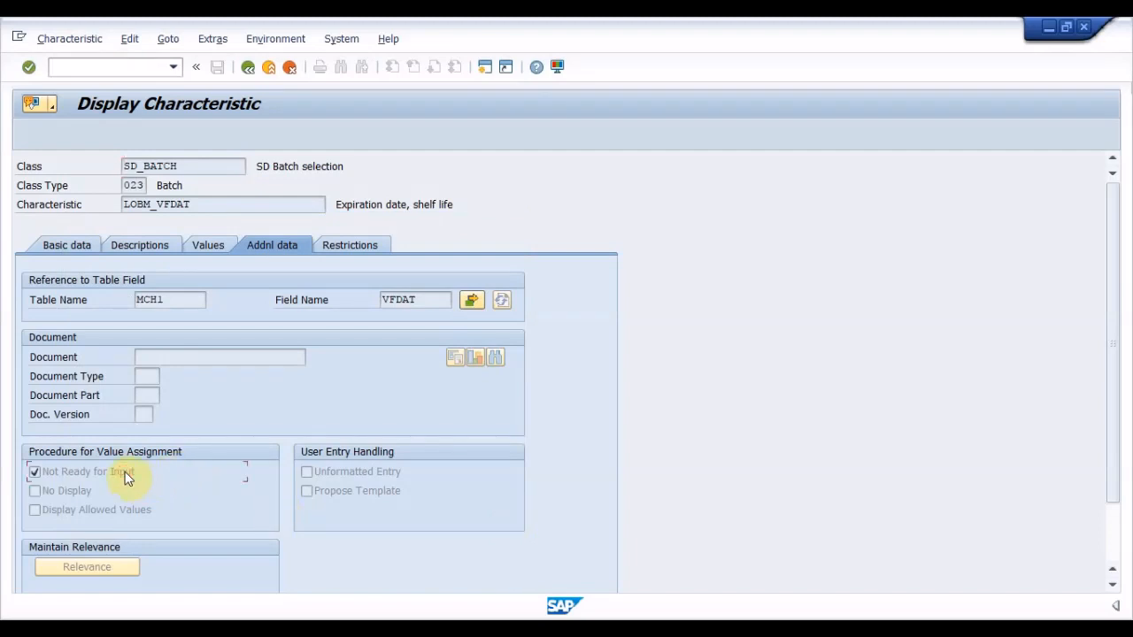
left_click(253, 71)
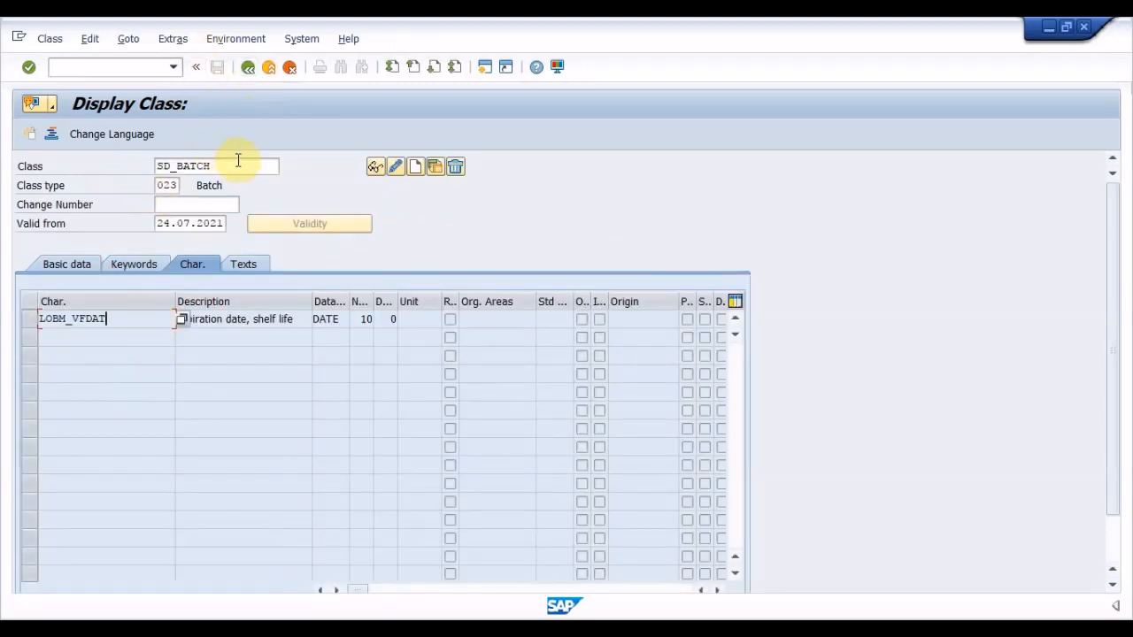
left_click_drag(239, 166, 130, 163)
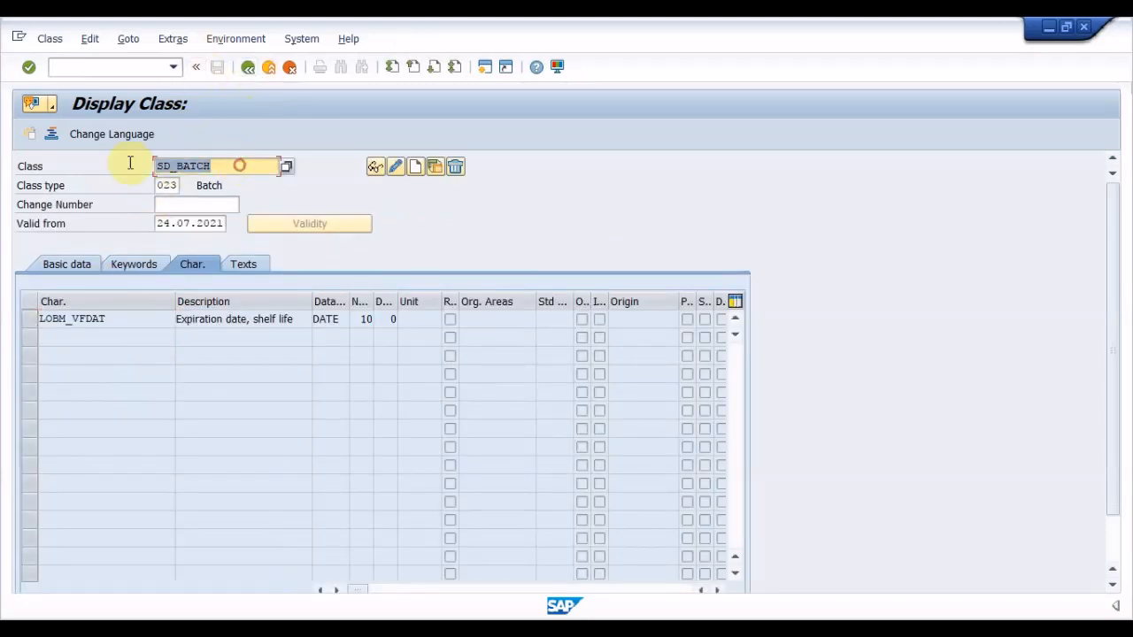
left_click(248, 71)
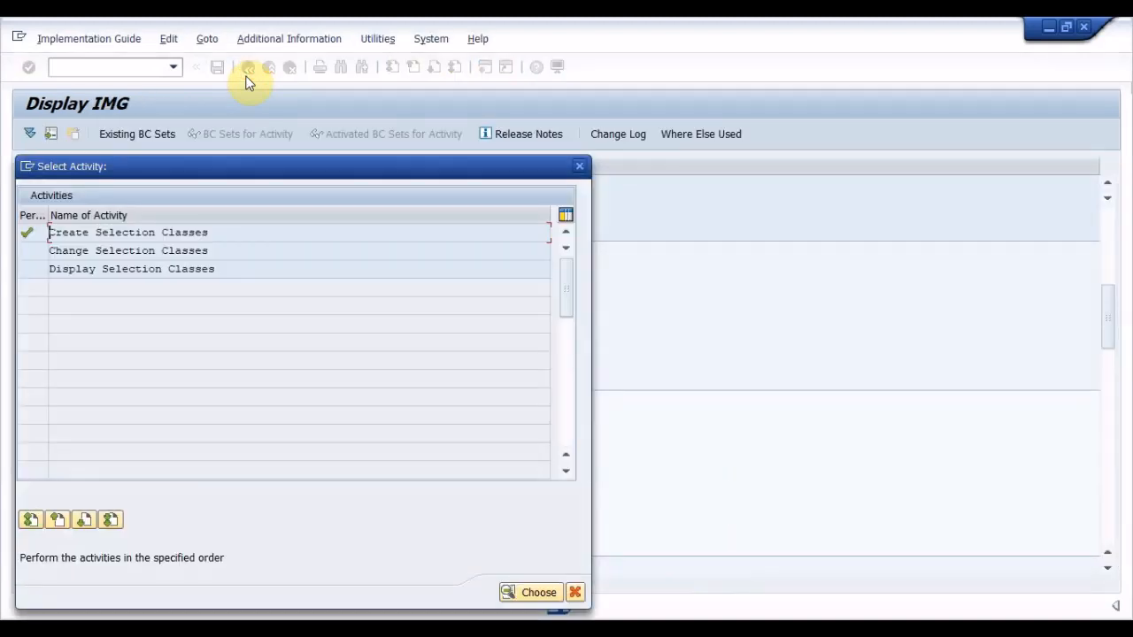
left_click(584, 167)
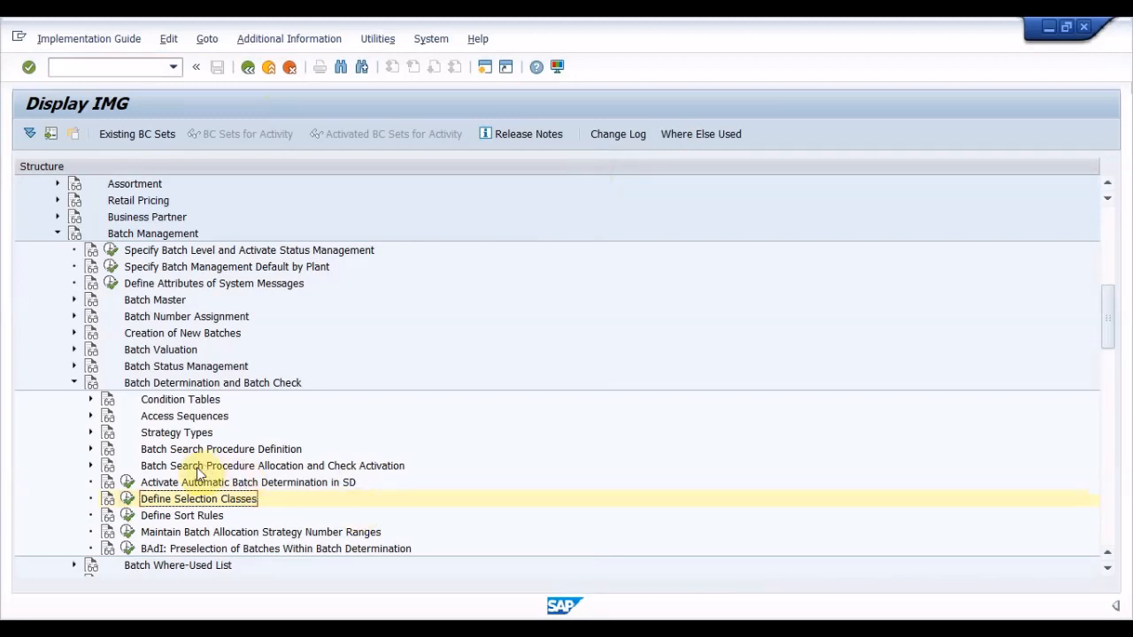
Execute Define Sort Rules, open Create sort sequence and try to create sort sequence SD_BATCH.
left_click(129, 517)
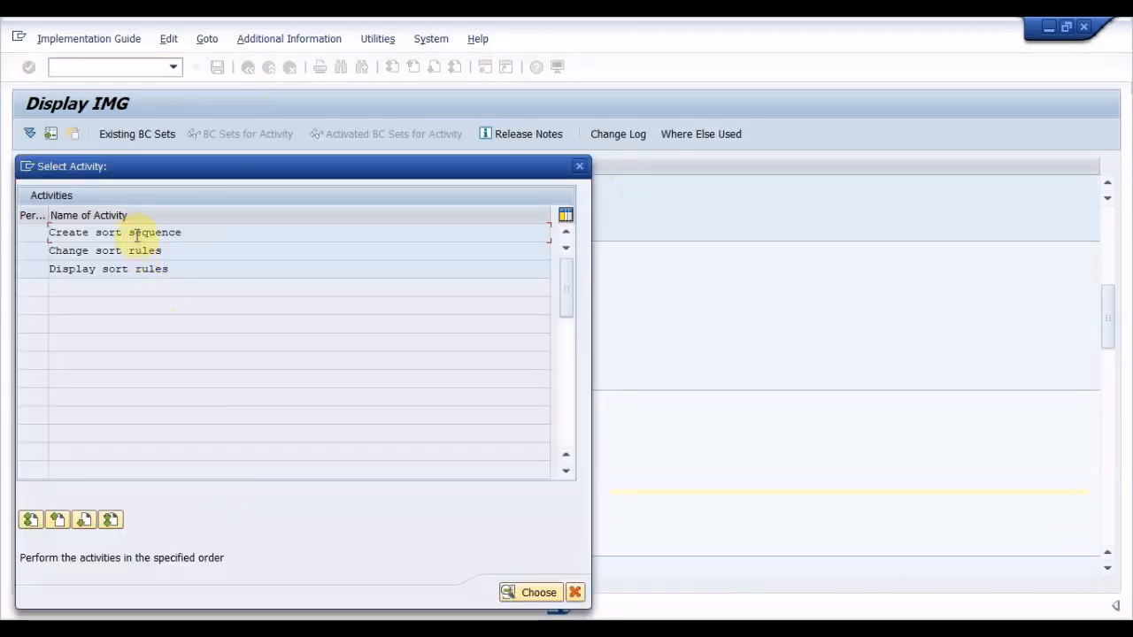
double_click(137, 233)
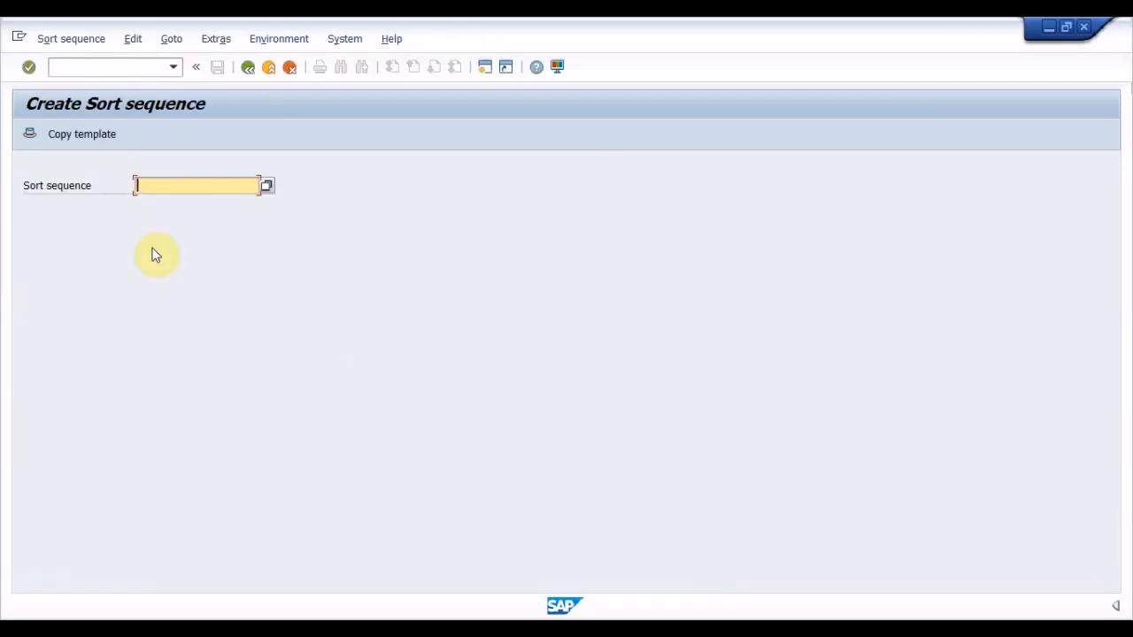
left_click(213, 185)
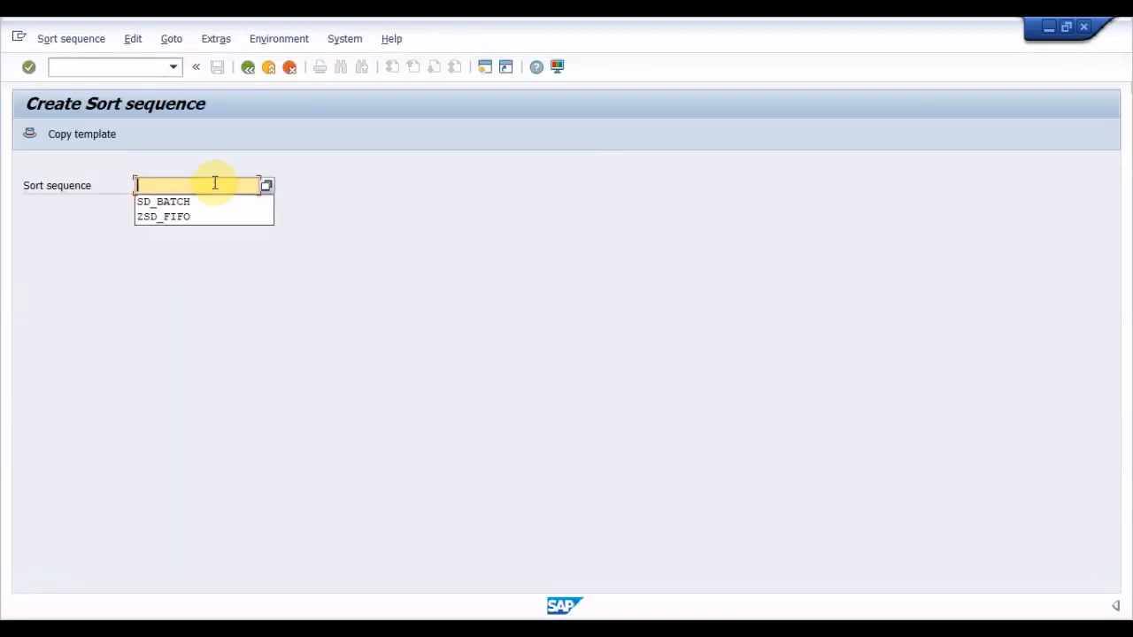
key("Return")
key("Return")
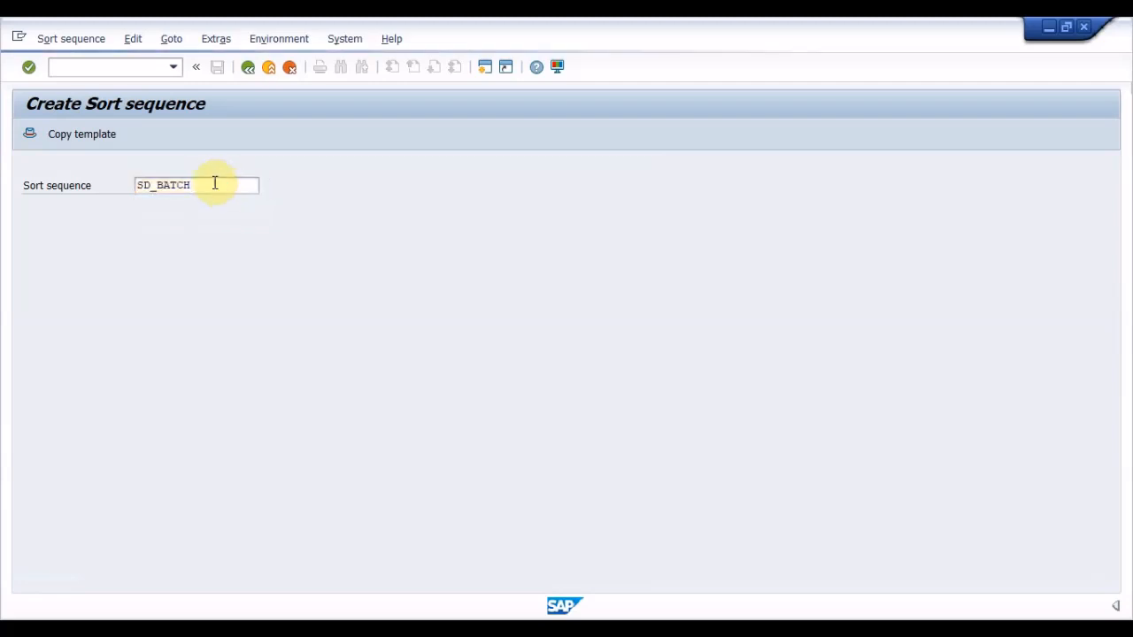
key("F10")
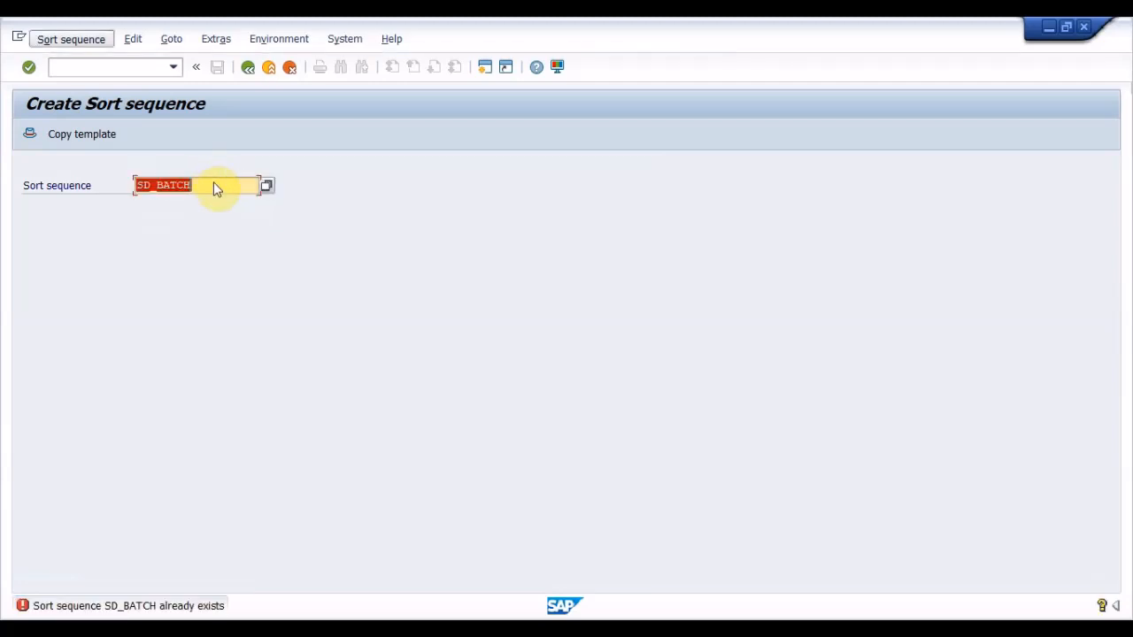
key("Down")
key("Down")
key("Down")
key("Down")
key("Escape")
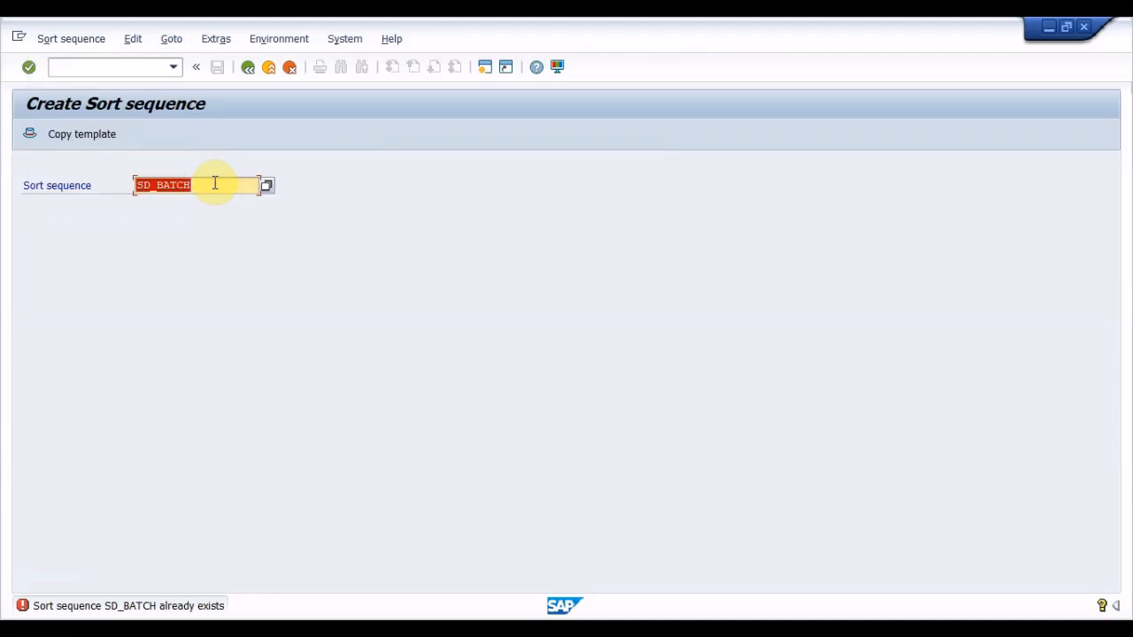
left_click(78, 41)
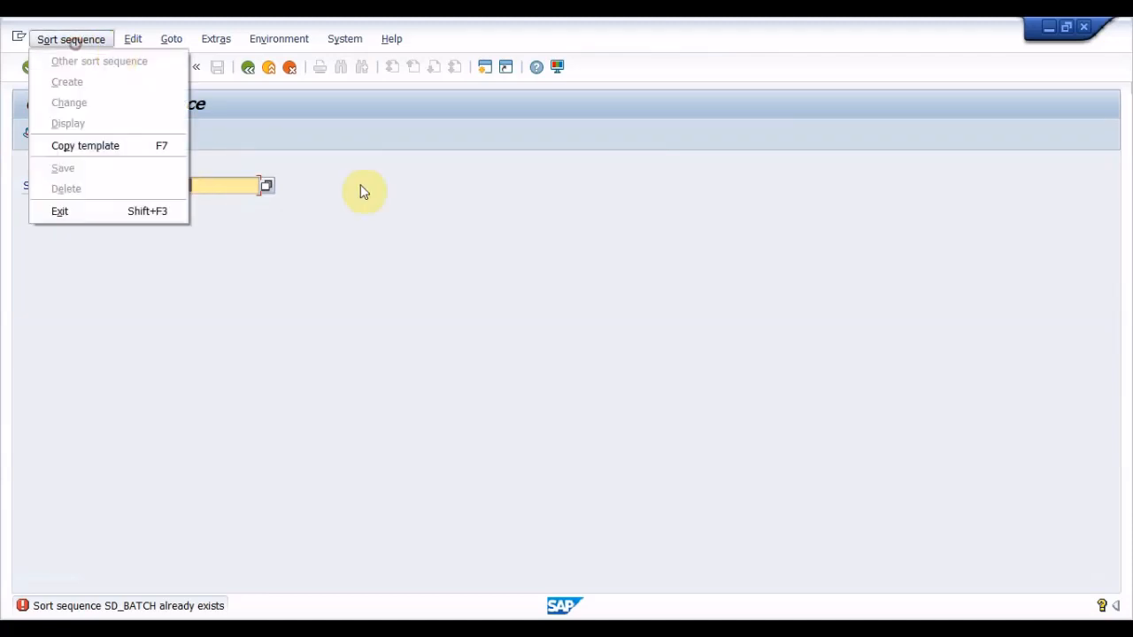
Leave the sort sequence creation and open sort sequence SD_BATCH through the Change sort rules activity.
left_click(373, 195)
left_click(248, 69)
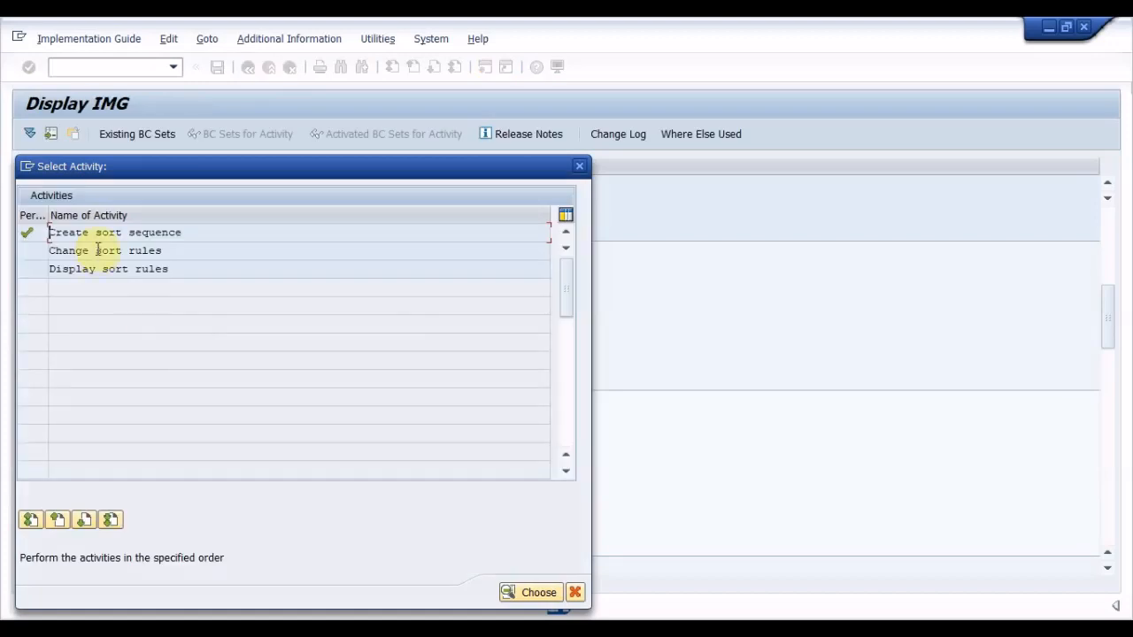
left_click(97, 252)
key("Return")
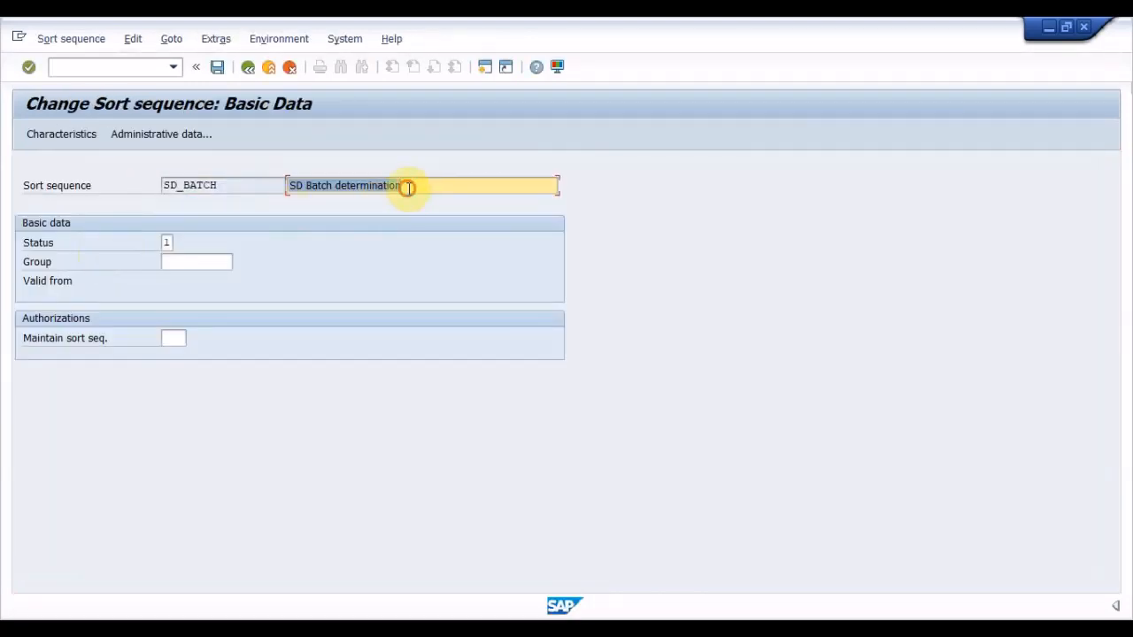
Check the description and the allowed status values of sort sequence SD_BATCH, and close the value list without choosing.
left_click(404, 186)
left_click(175, 242)
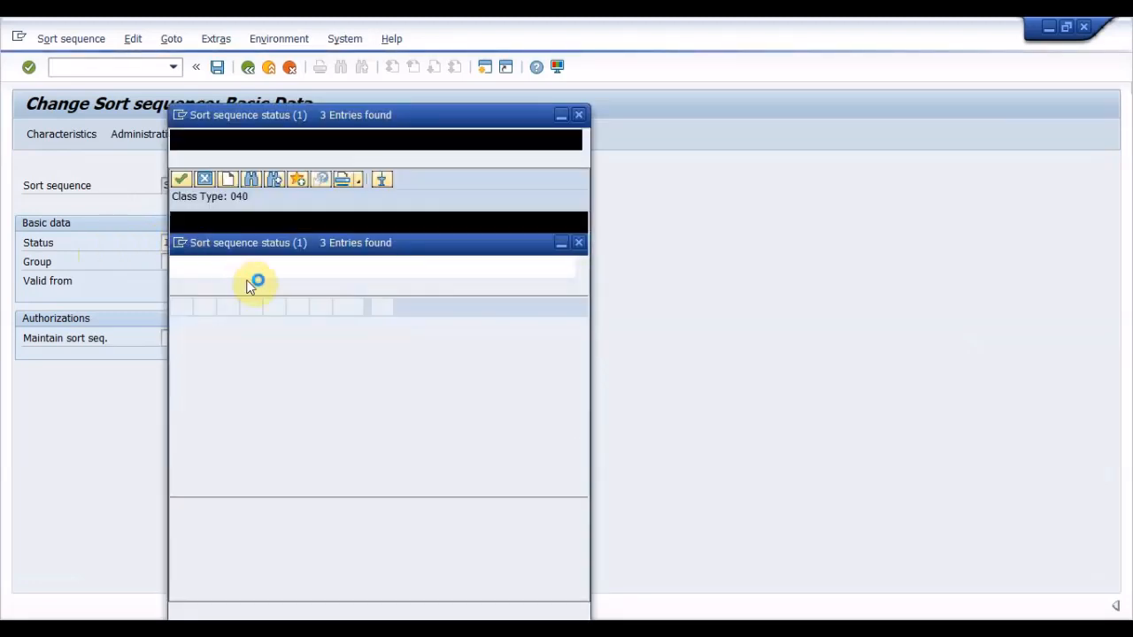
left_click(198, 236)
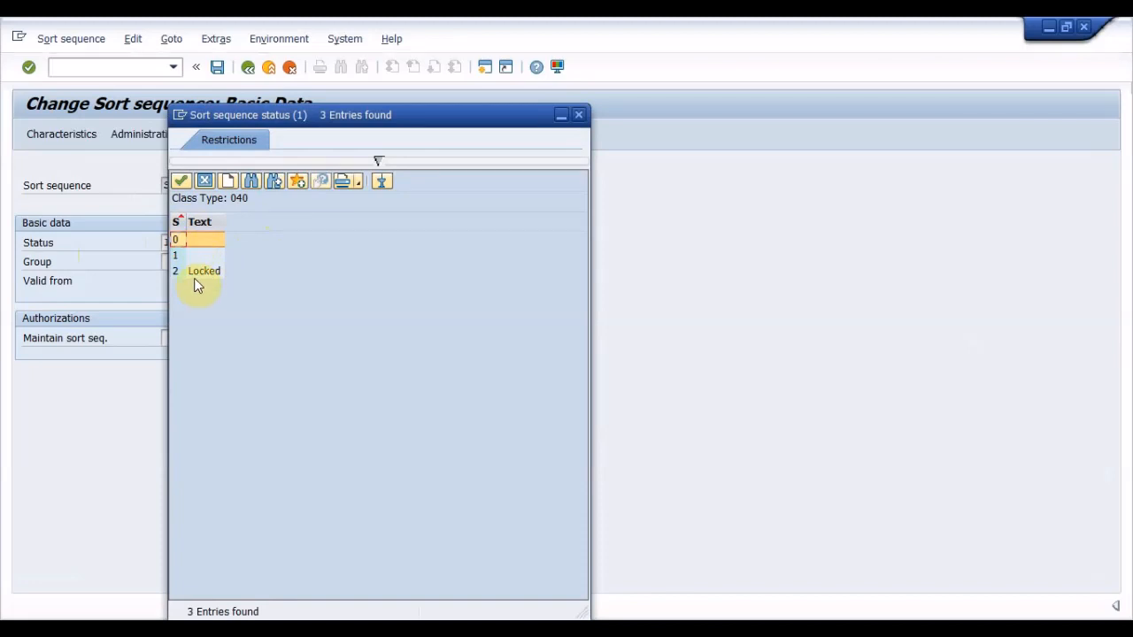
left_click_drag(293, 115, 502, 95)
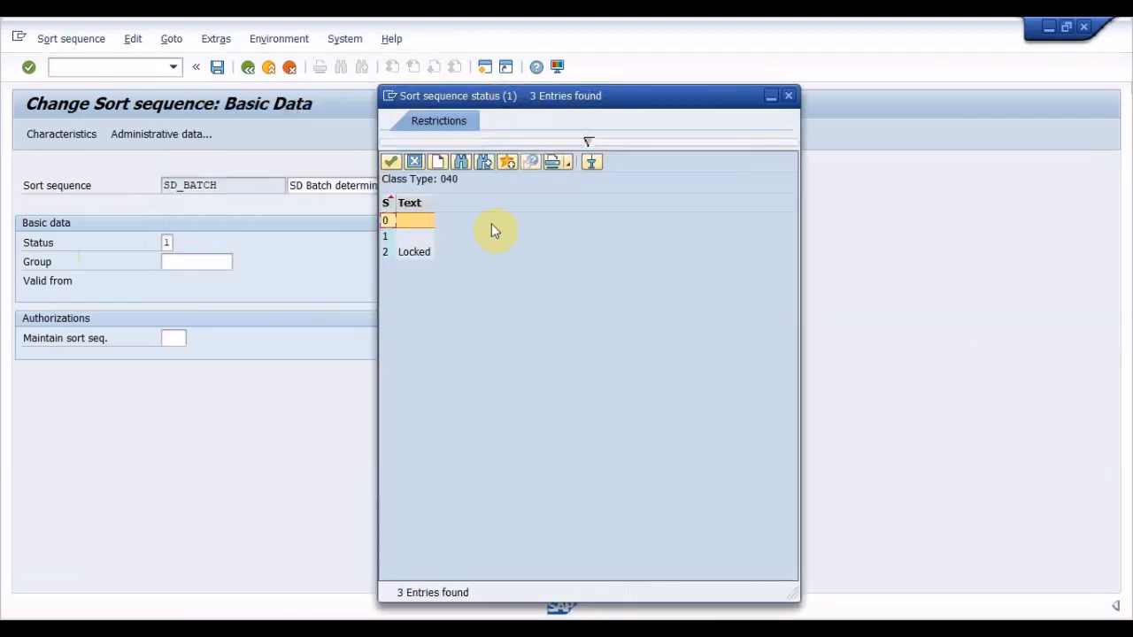
left_click(414, 161)
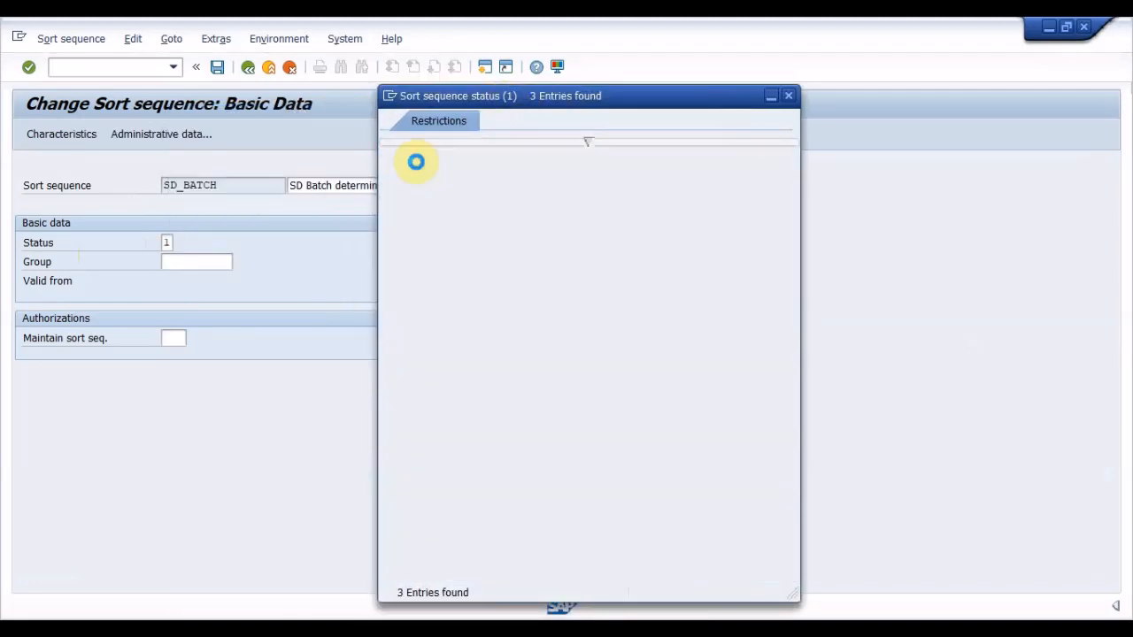
Open the sort sequence's characteristics, review the additional data of LOBM_VFDAT and return to the characteristics list.
left_click(88, 139)
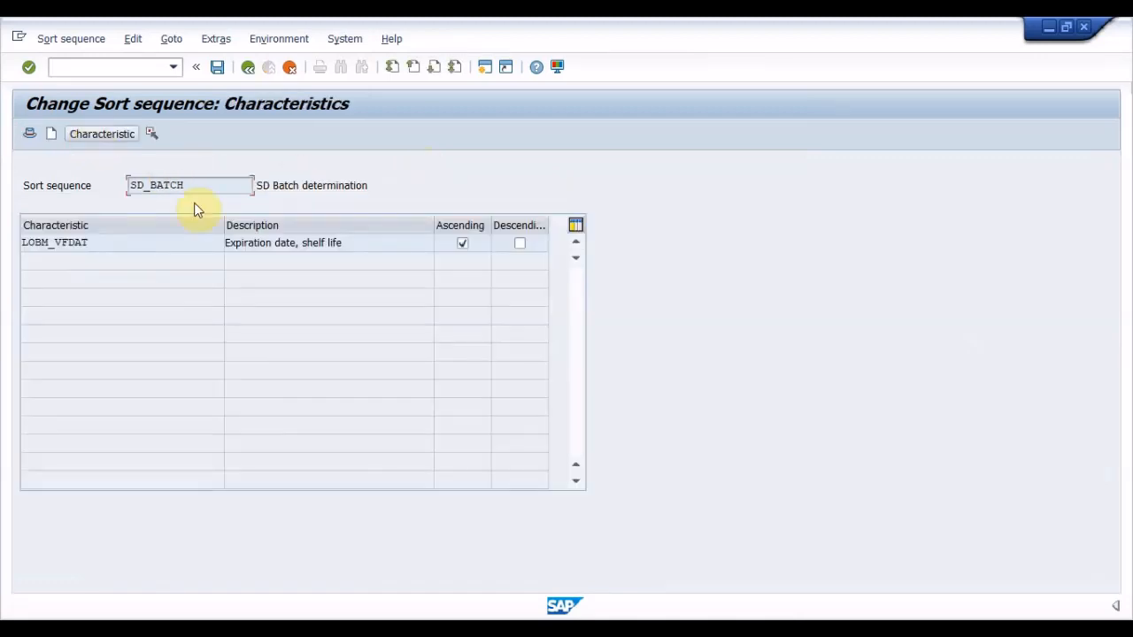
left_click_drag(101, 246, 3, 242)
double_click(73, 244)
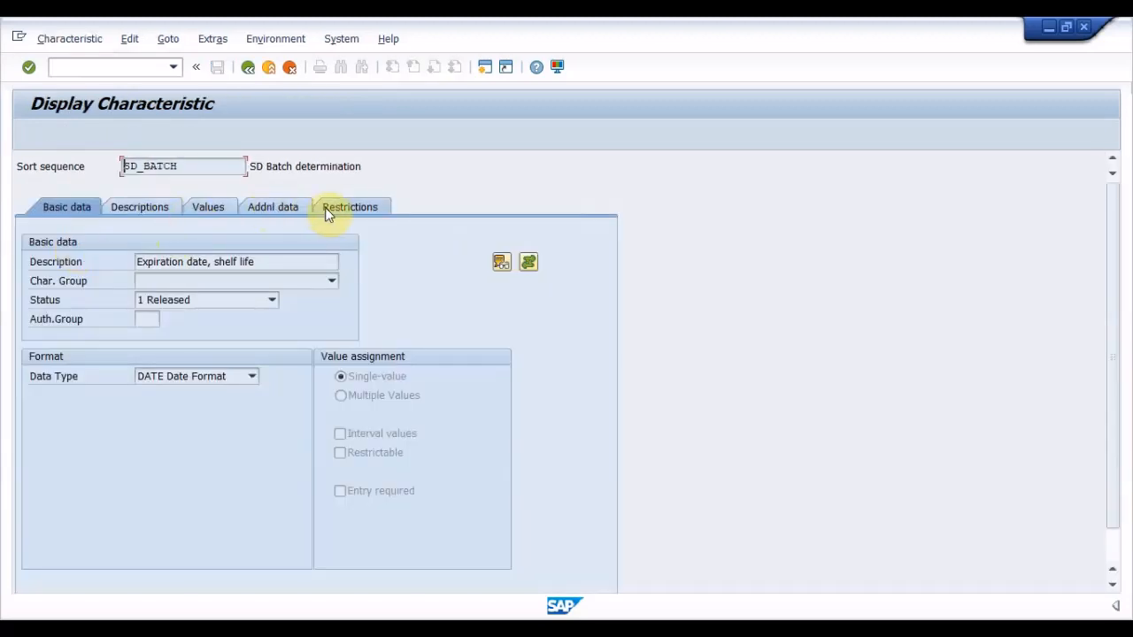
left_click(285, 207)
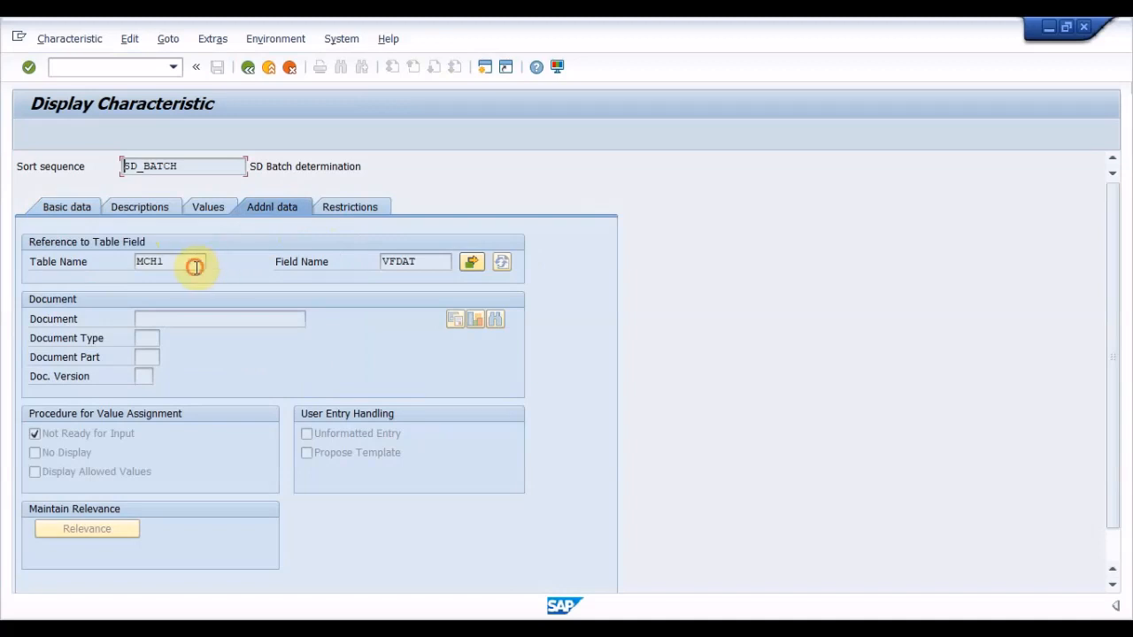
left_click(251, 71)
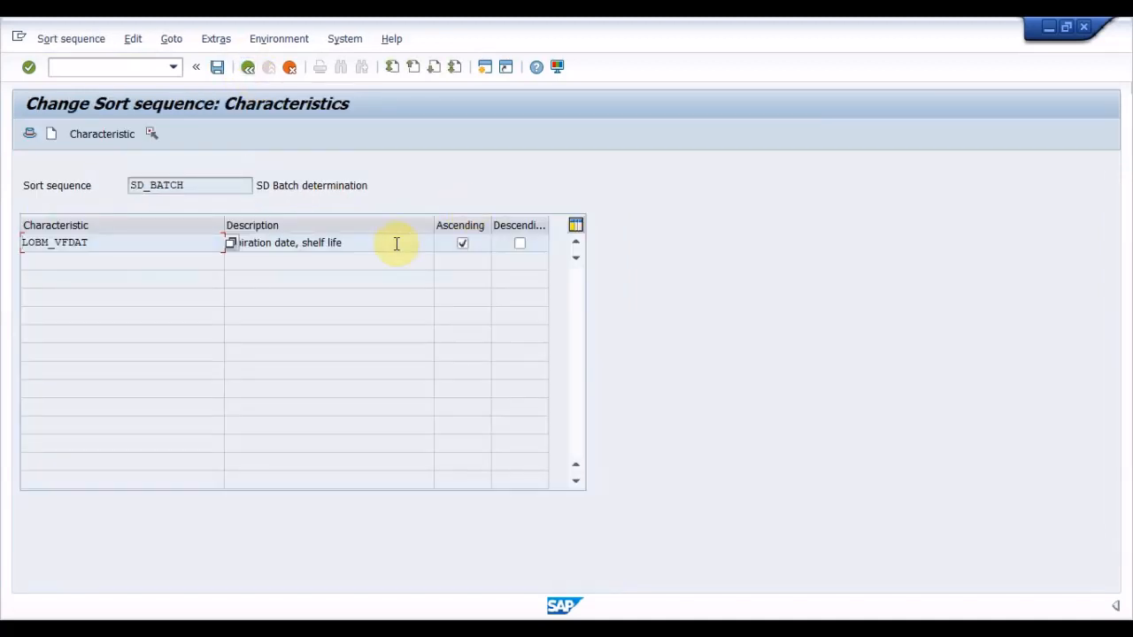
Check the sort direction of the expiration date characteristic, leave the sort sequence and close the activity selection.
left_click(396, 245)
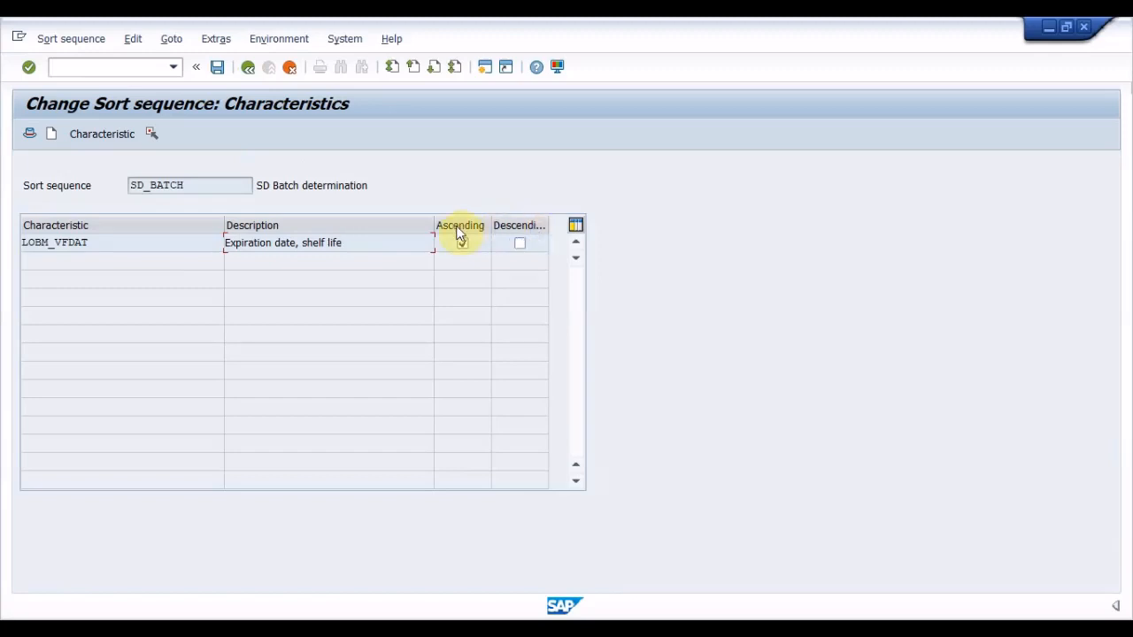
left_click(249, 68)
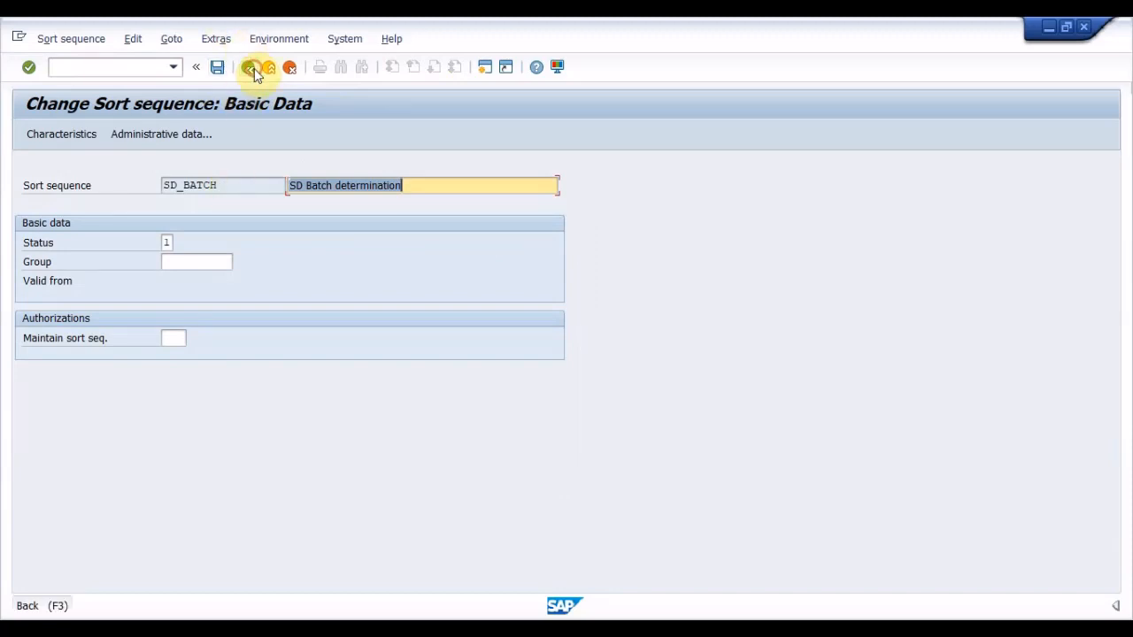
left_click(253, 69)
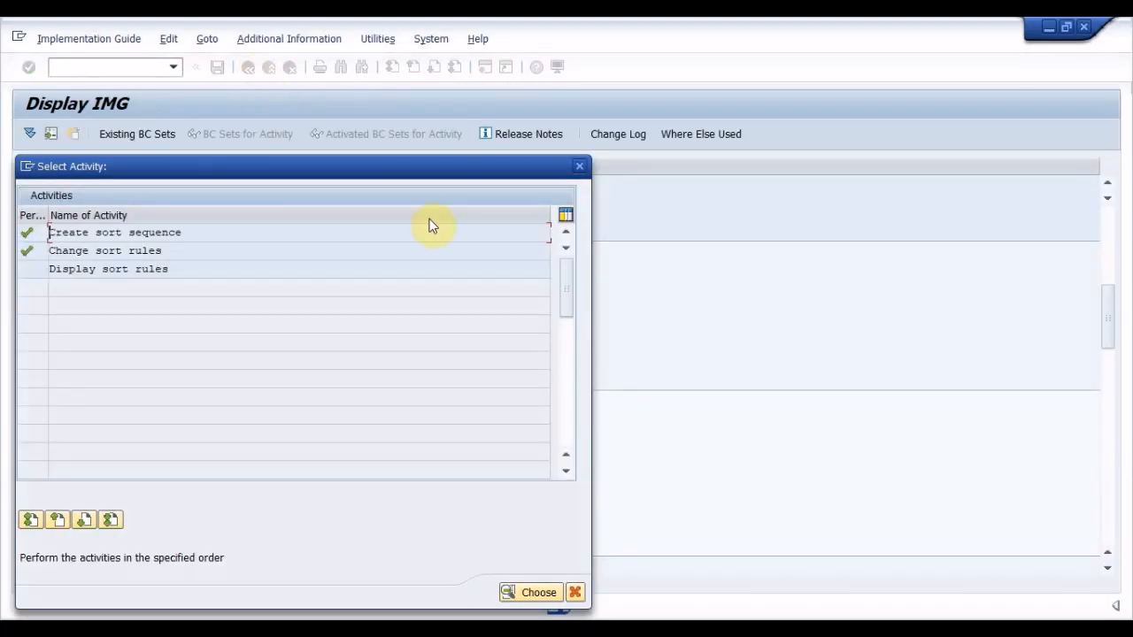
left_click(579, 165)
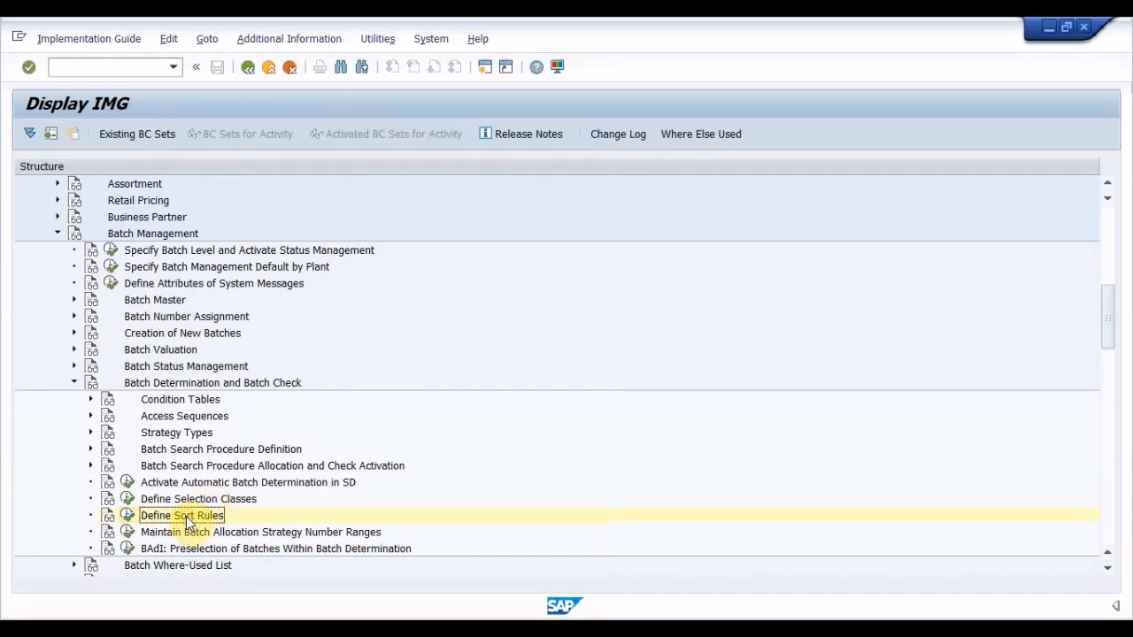
Leave the customizing structure and start transaction MSC2N to change a batch.
left_click(132, 67)
type("/N")
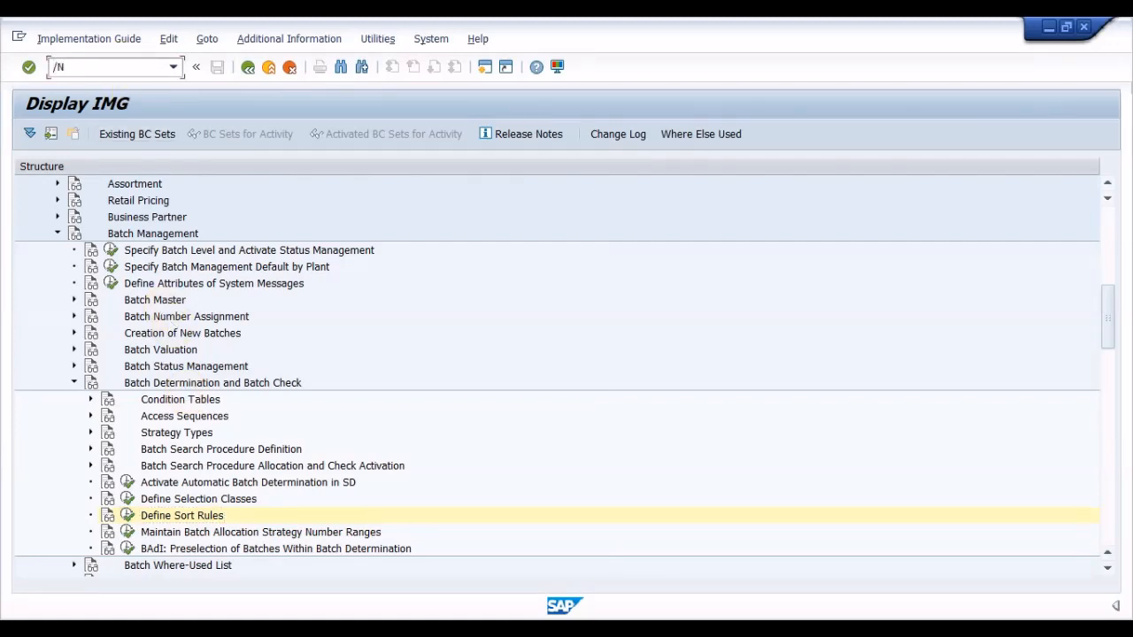
key("Return")
type("MSC2")
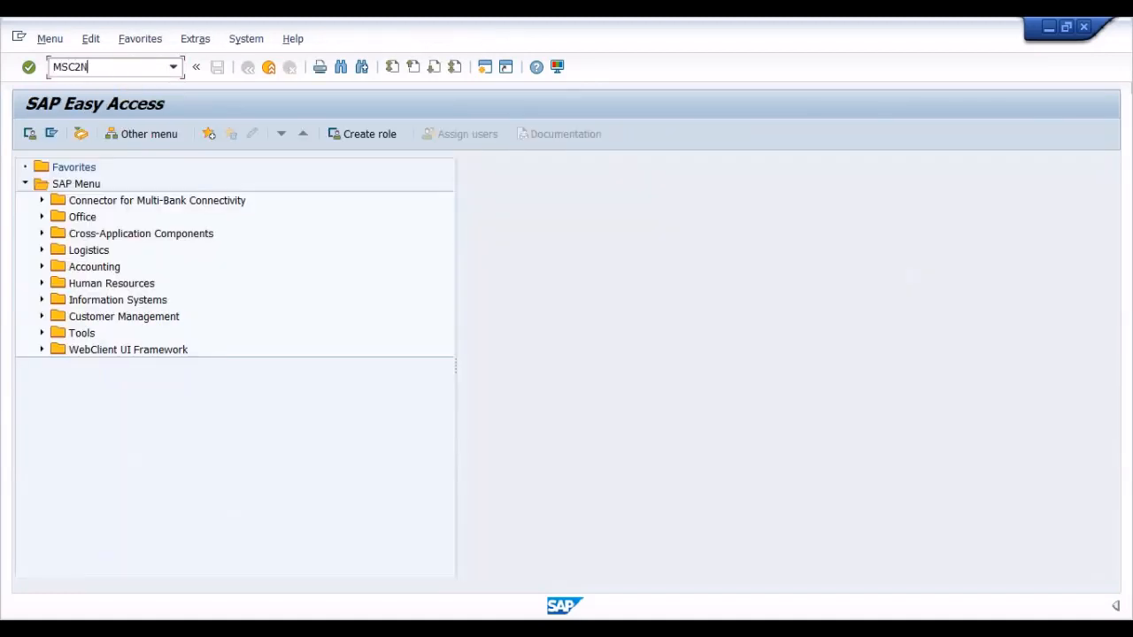
key("Return")
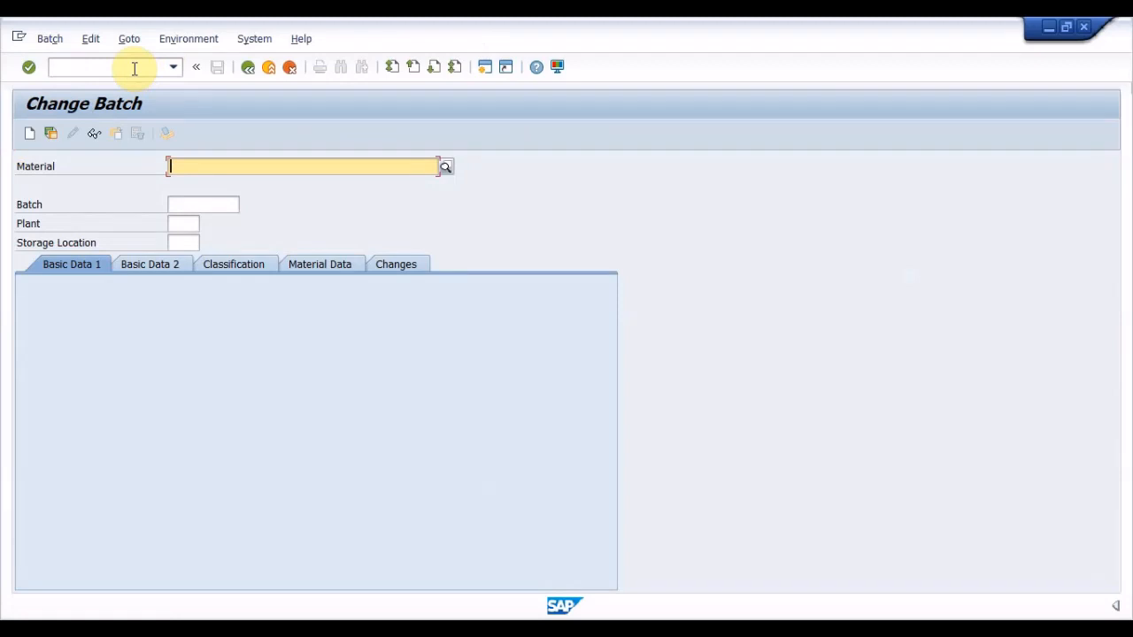
Open batch BT-S110107 of material BT-S11 in Change Batch.
key("Down")
key("Down")
key("Return")
key("Return")
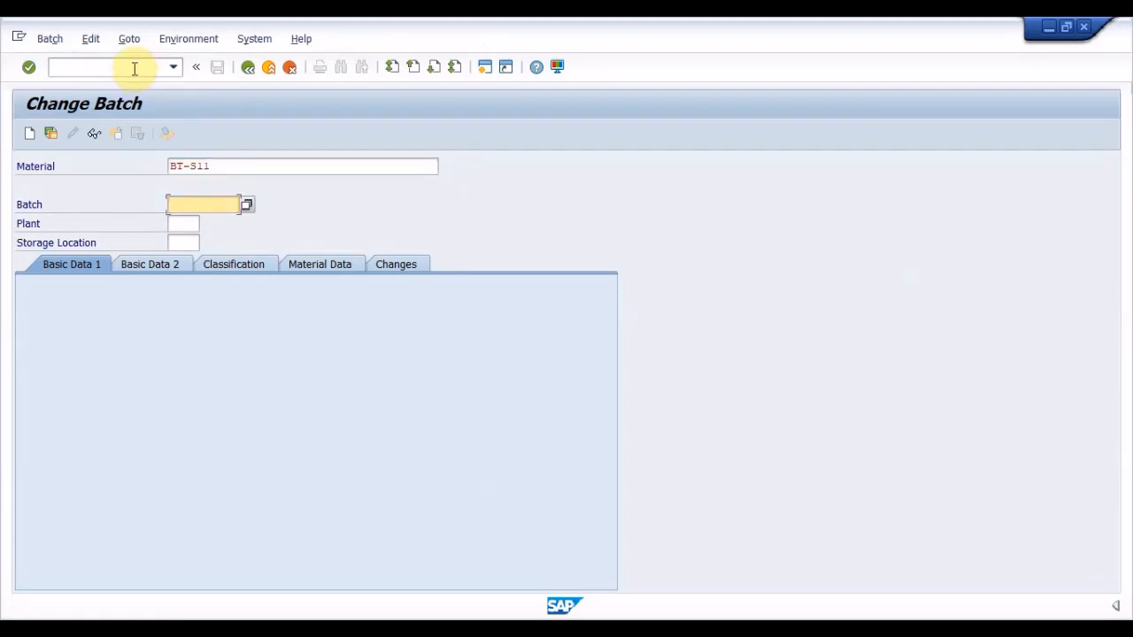
key("Down")
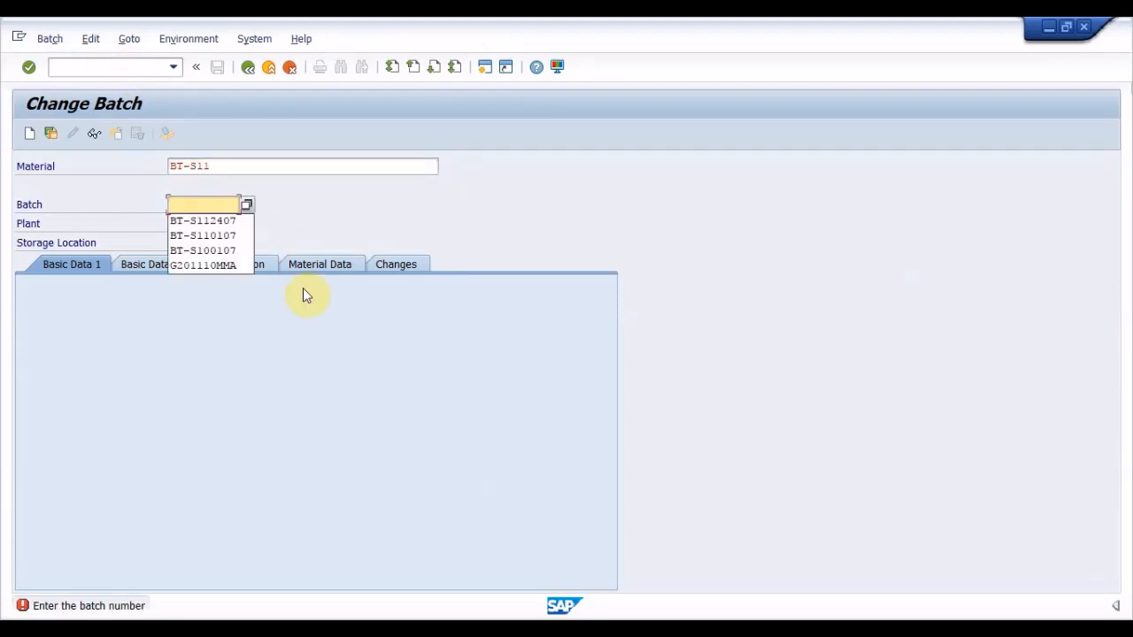
key("Down")
key("Down")
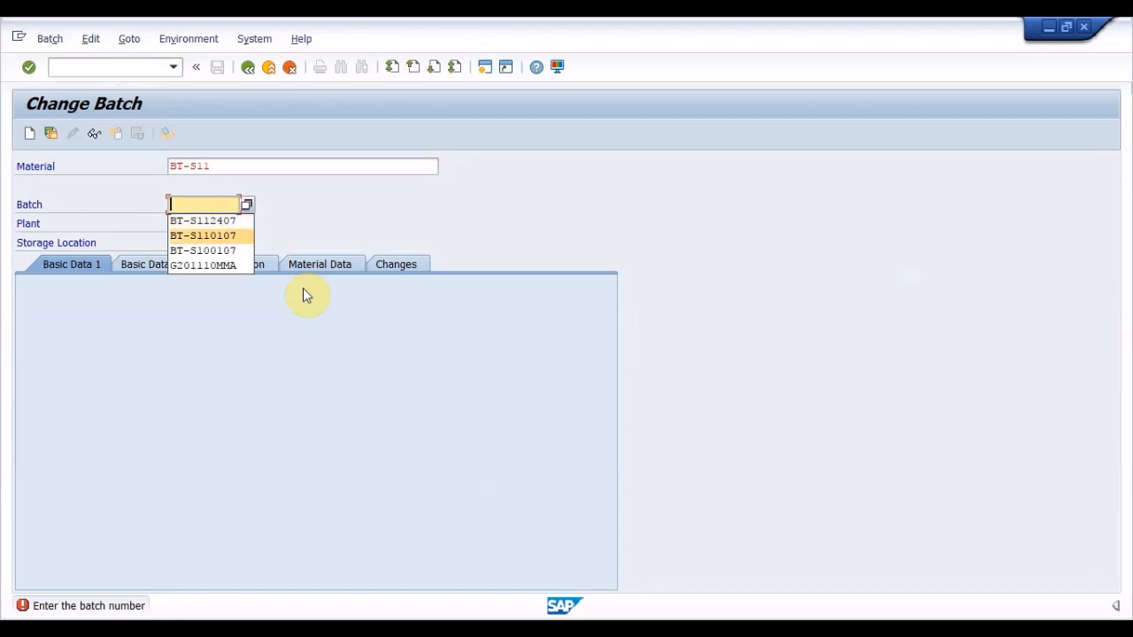
key("Return")
key("Return")
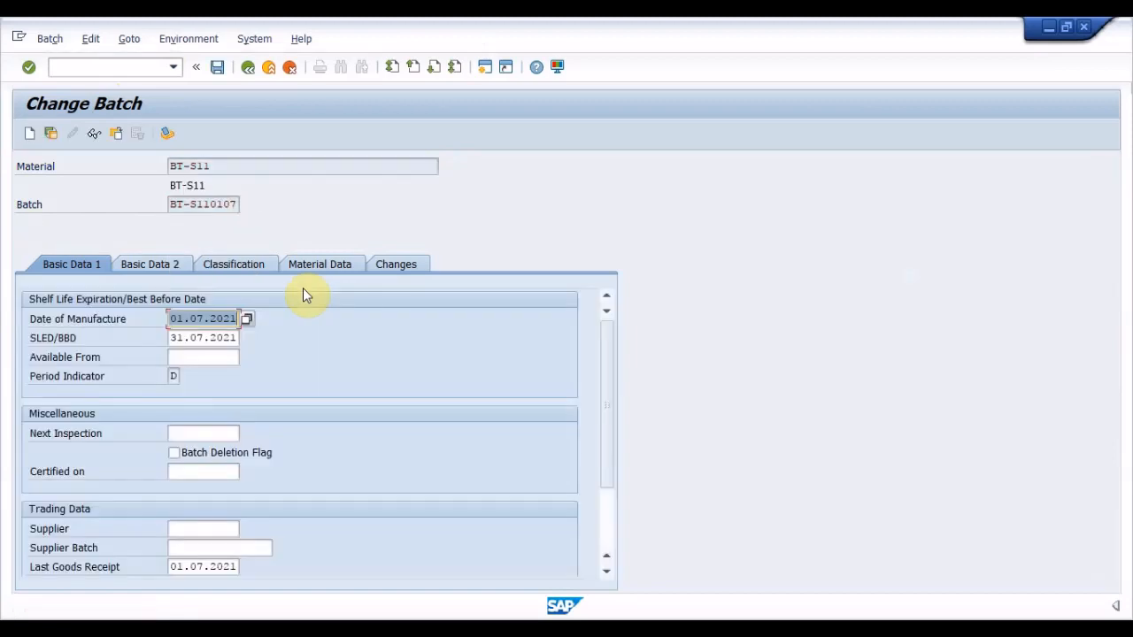
Examine the date of manufacture and shelf life expiration date of batch BT-S110107, and return to the initial screen.
left_click(196, 337)
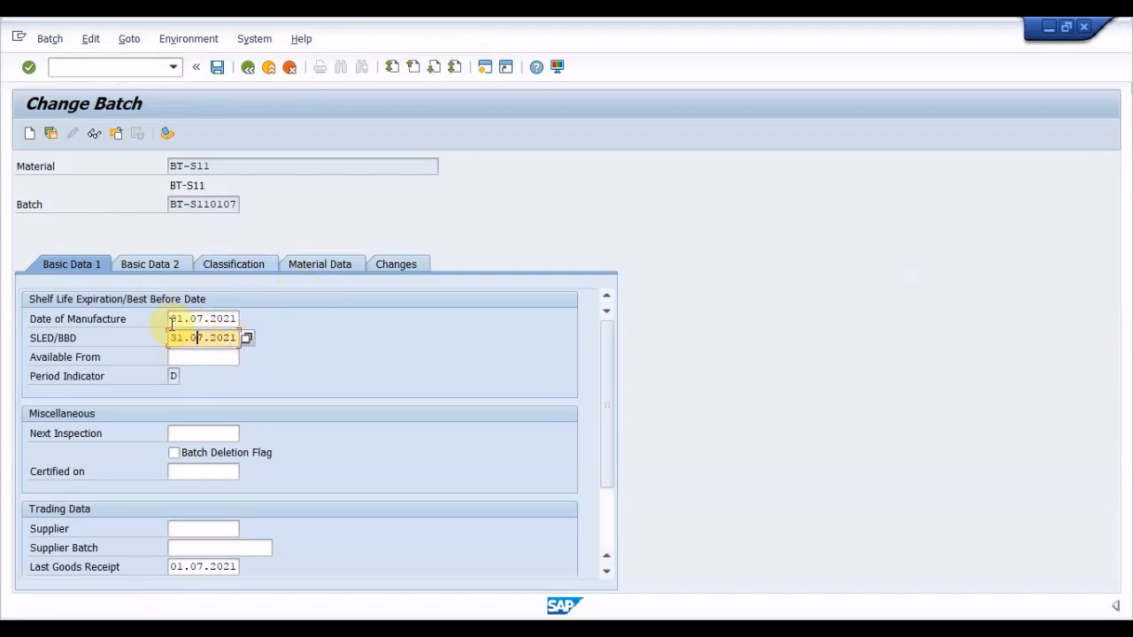
left_click(216, 319)
left_click(170, 337)
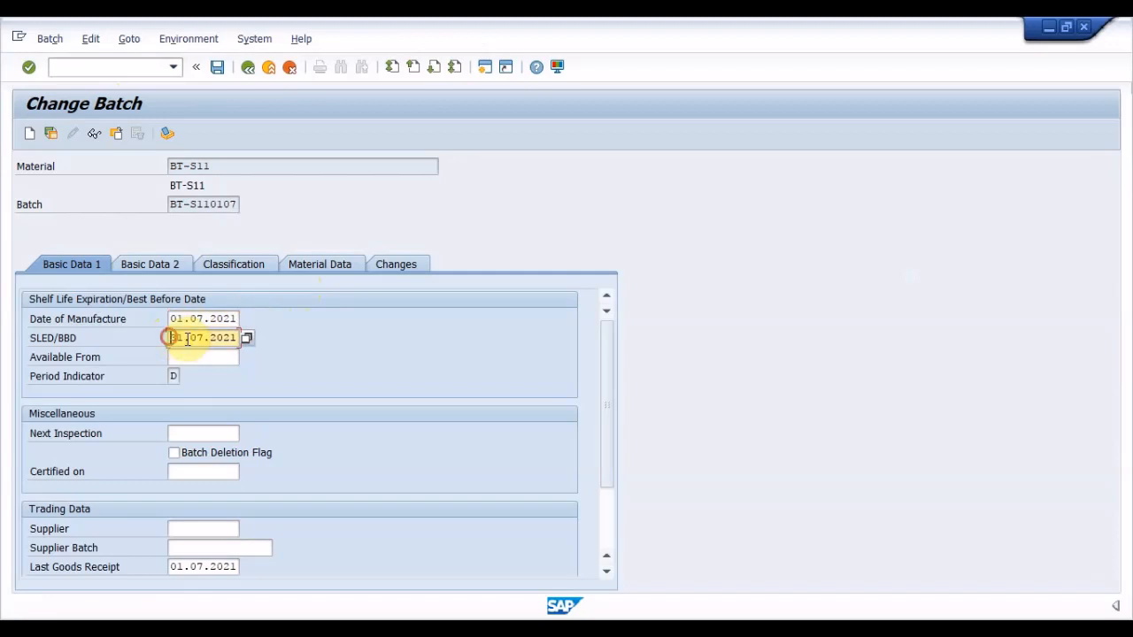
left_click(224, 337)
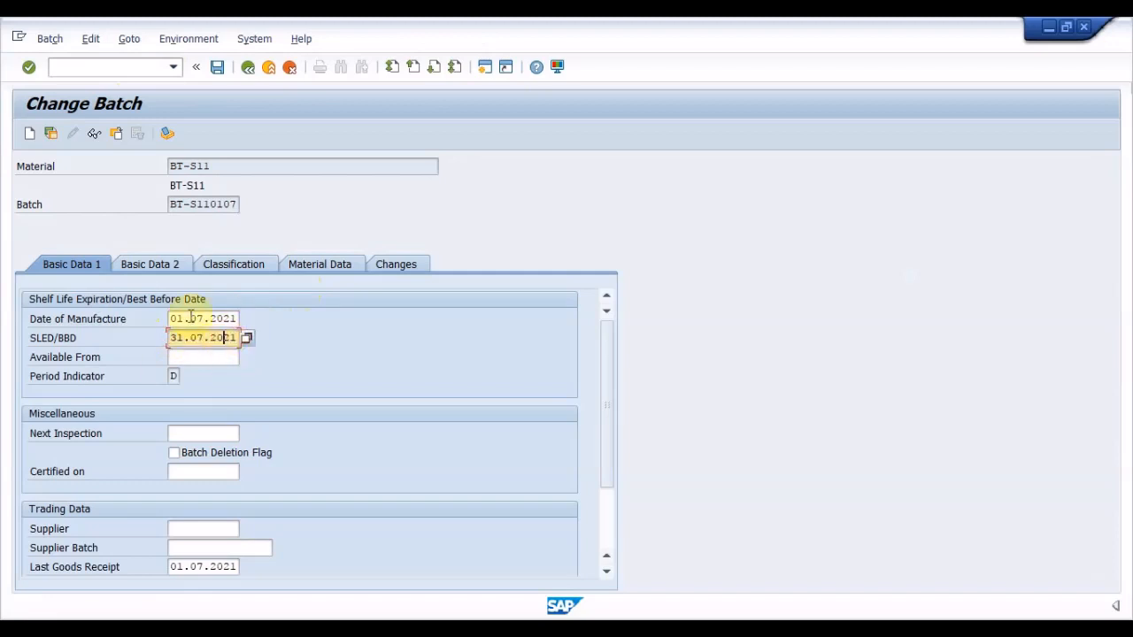
left_click_drag(168, 337, 241, 338)
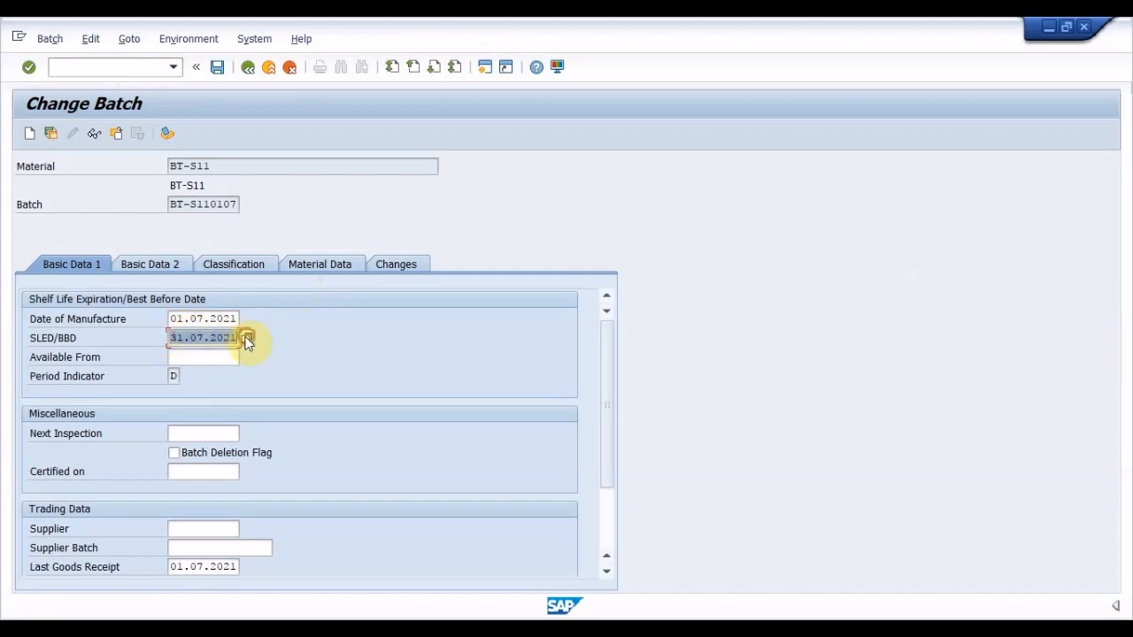
left_click(251, 67)
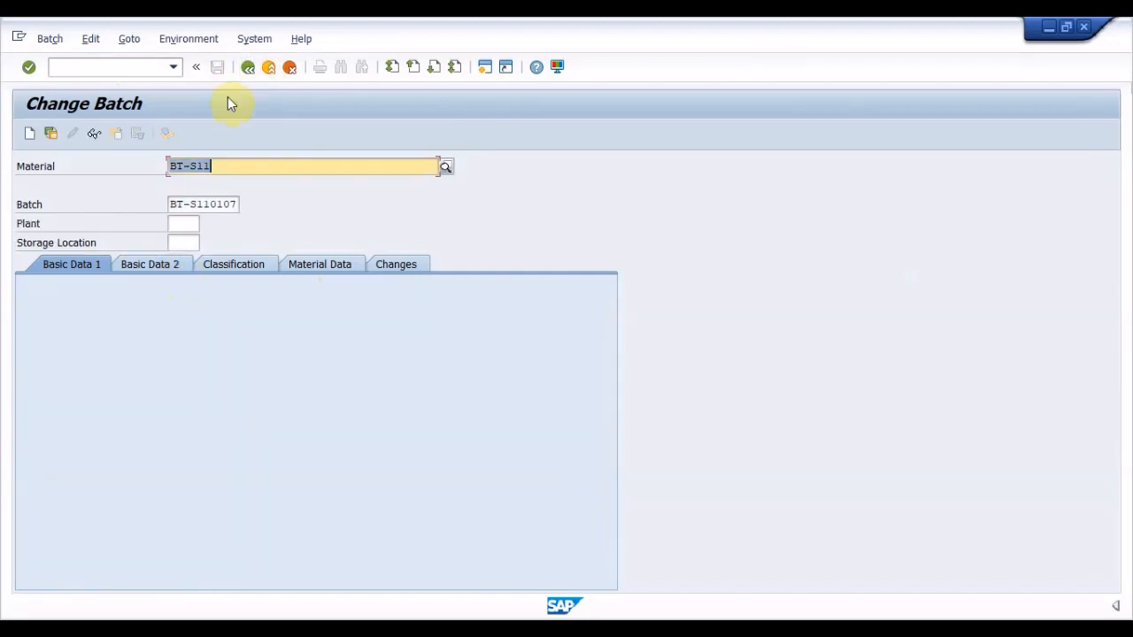
Change the batch number to BT-S112407 for material BT-S11 and open that batch.
left_click(228, 204)
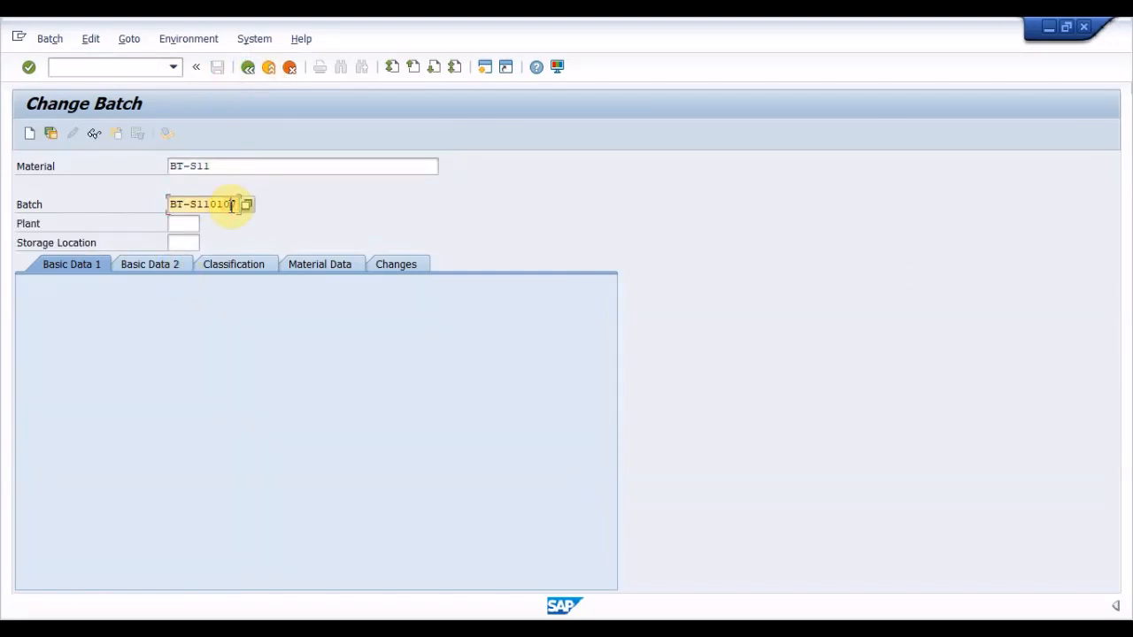
key("Left")
key("Left")
key("Left")
key("Left")
key("Delete")
key("Delete")
type("24")
key("Return")
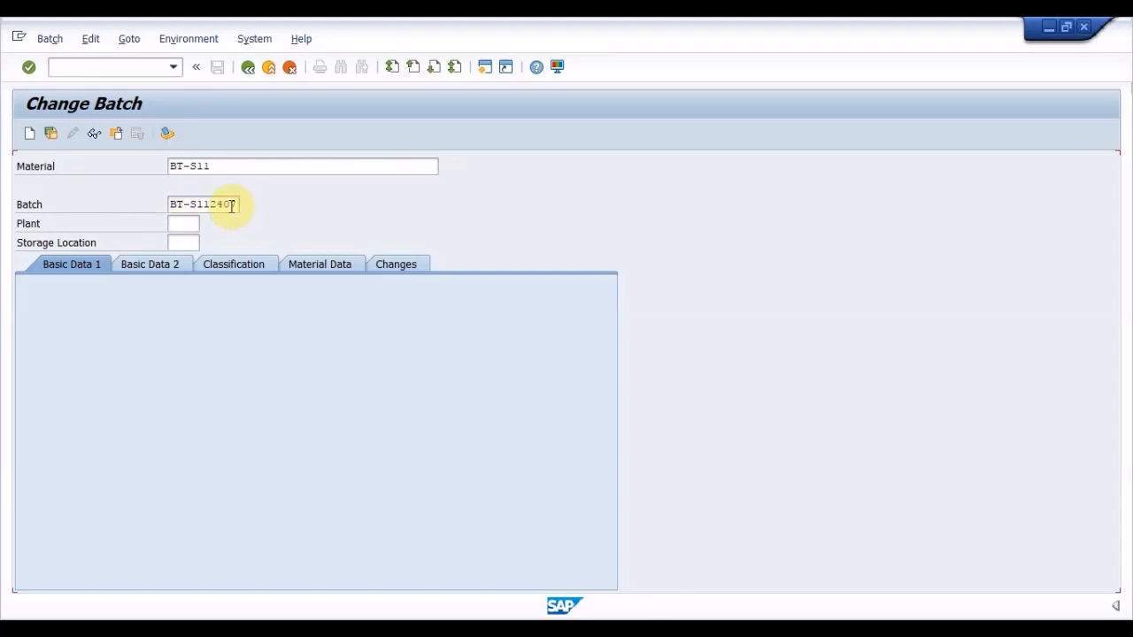
Check the shelf life expiration date of batch BT-S112407.
left_click_drag(170, 336, 246, 334)
left_click(216, 333)
left_click_drag(170, 335, 245, 337)
left_click(224, 336)
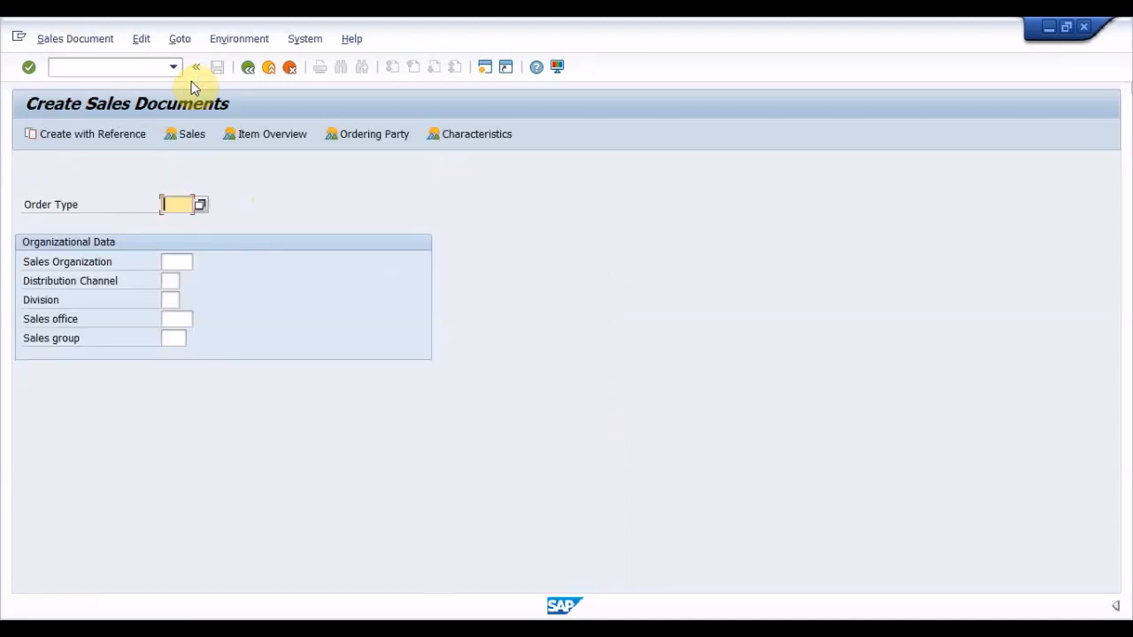
Start a sales document with order type ZIOR, sales organization 1100, distribution channel 11 and division 00.
type("zior")
key("Tab")
key("Down")
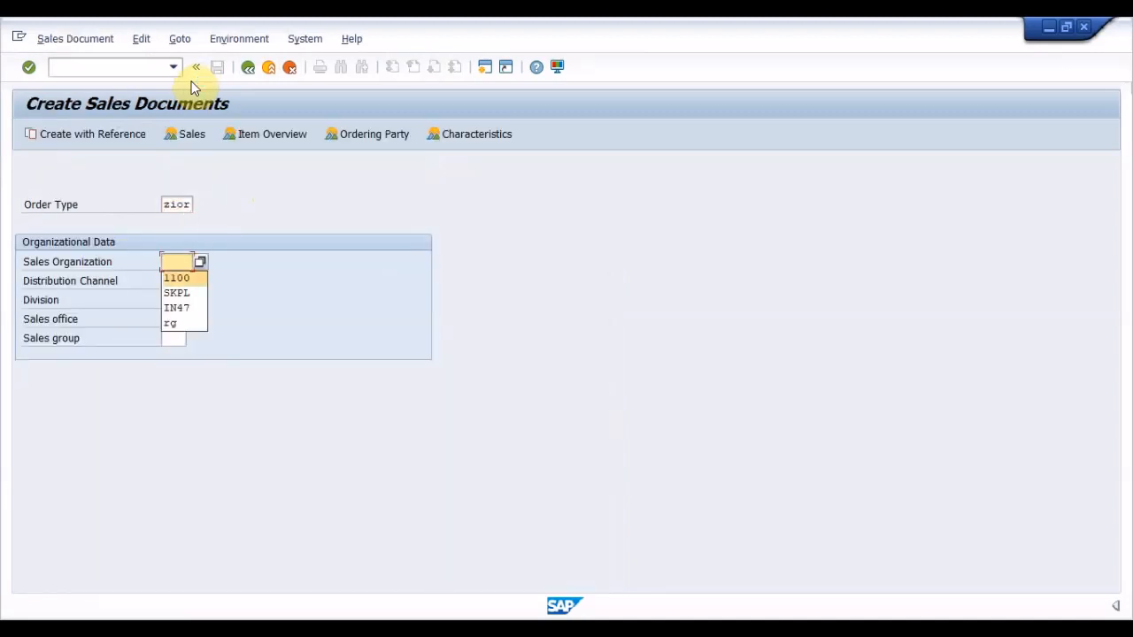
key("Return")
key("Tab")
key("Down")
key("Return")
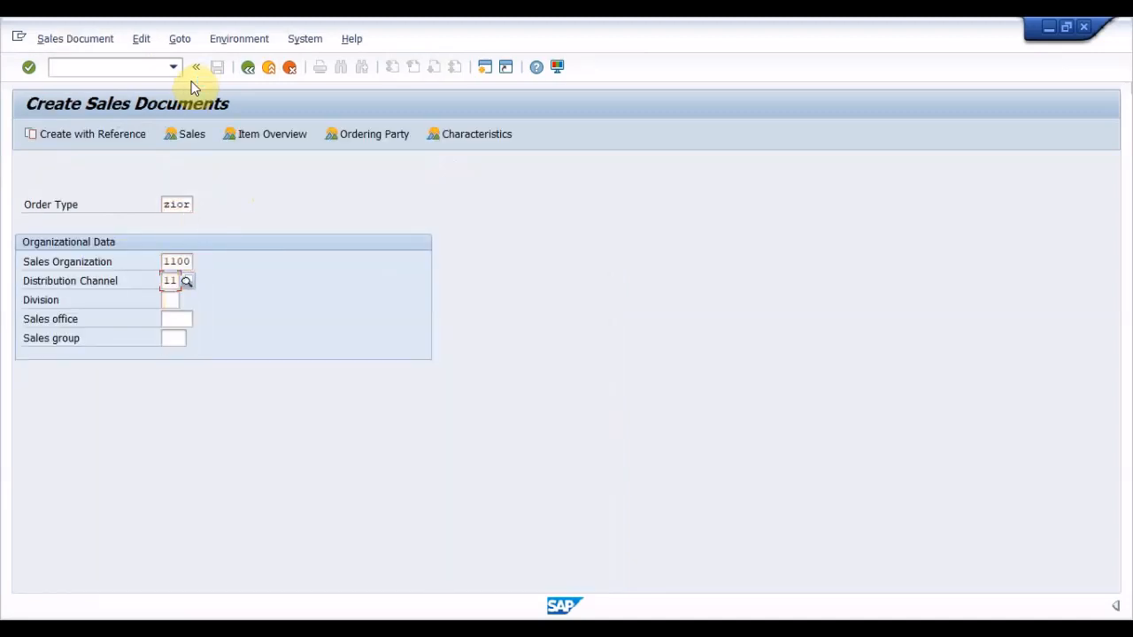
key("Tab")
key("Down")
key("Return")
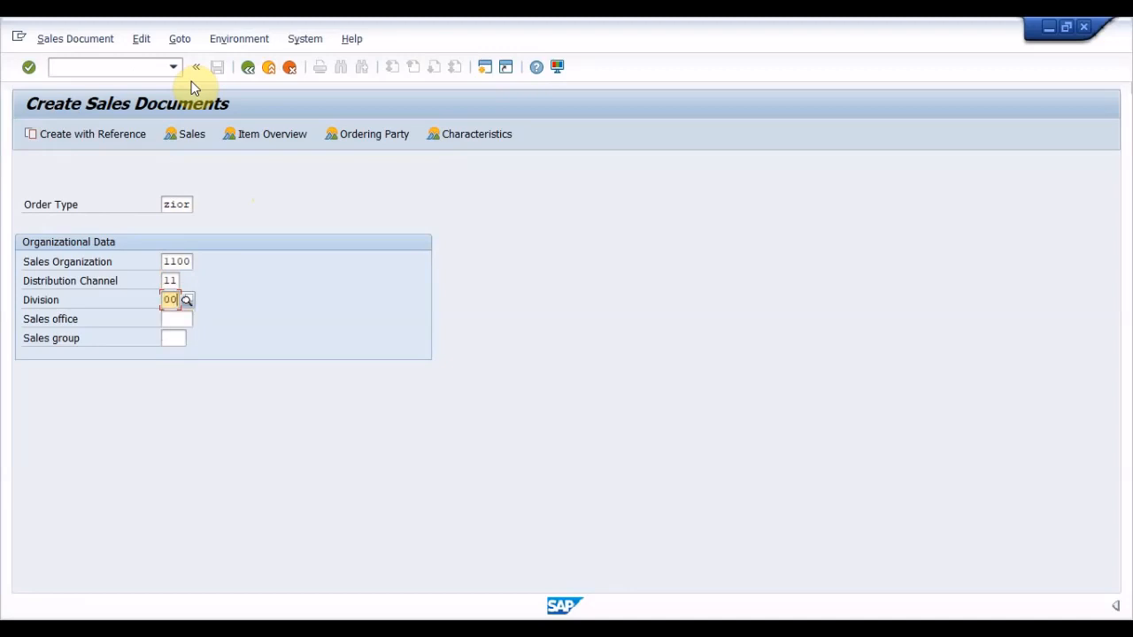
key("Return")
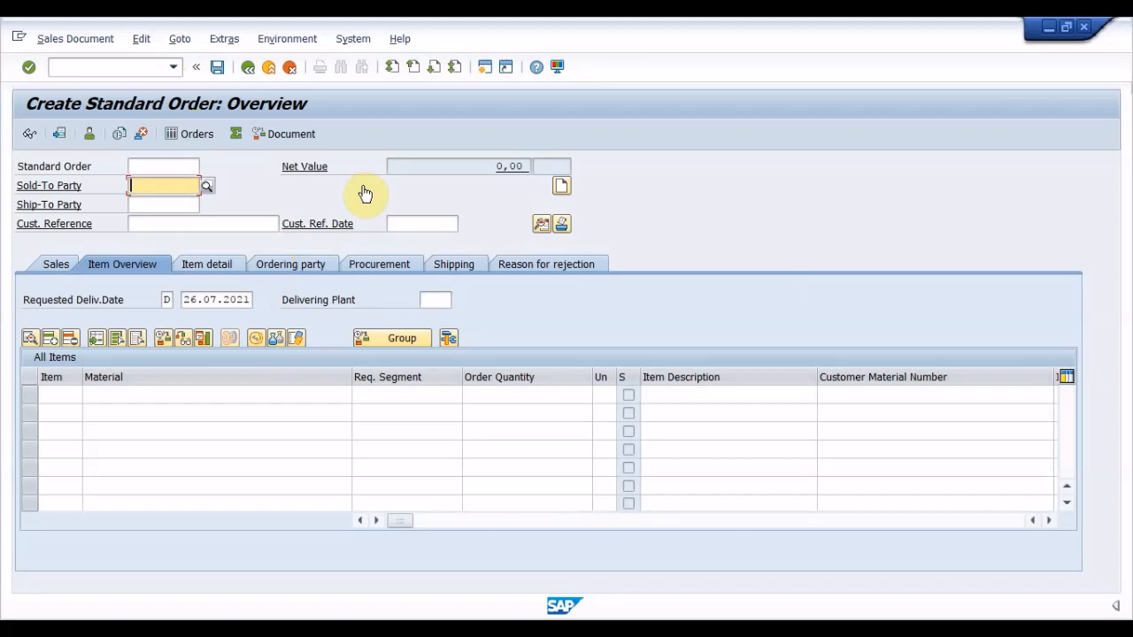
Enter the sold-to party number and add an order item for material BT-S11 with quantity 1.
key("Down")
key("Return")
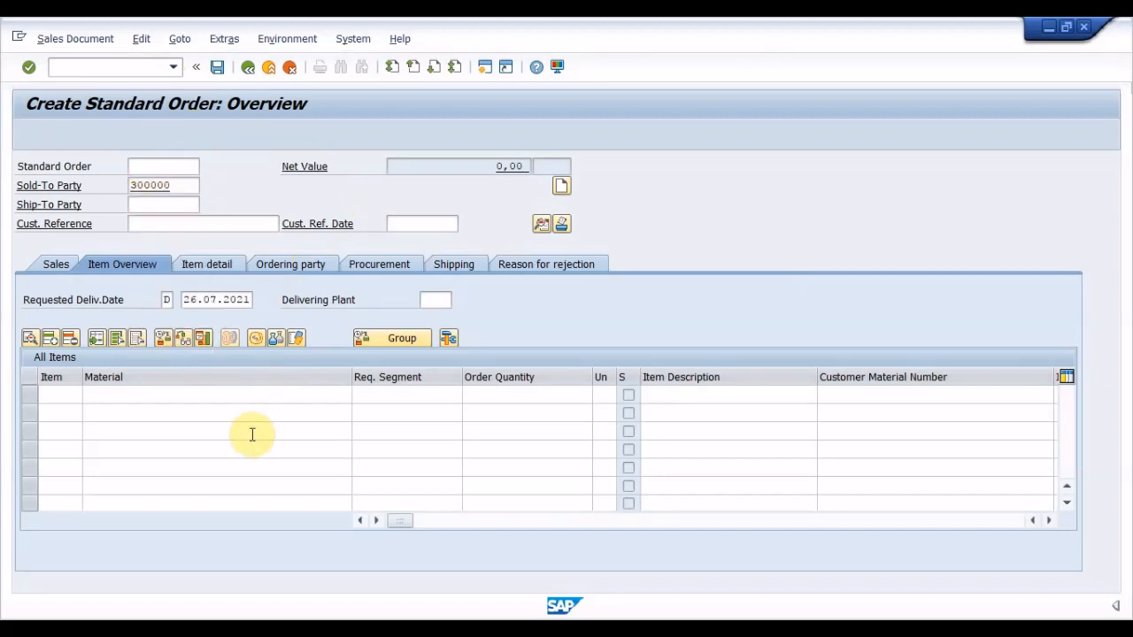
left_click(265, 393)
key("Down")
key("Down")
key("Return")
key("Tab")
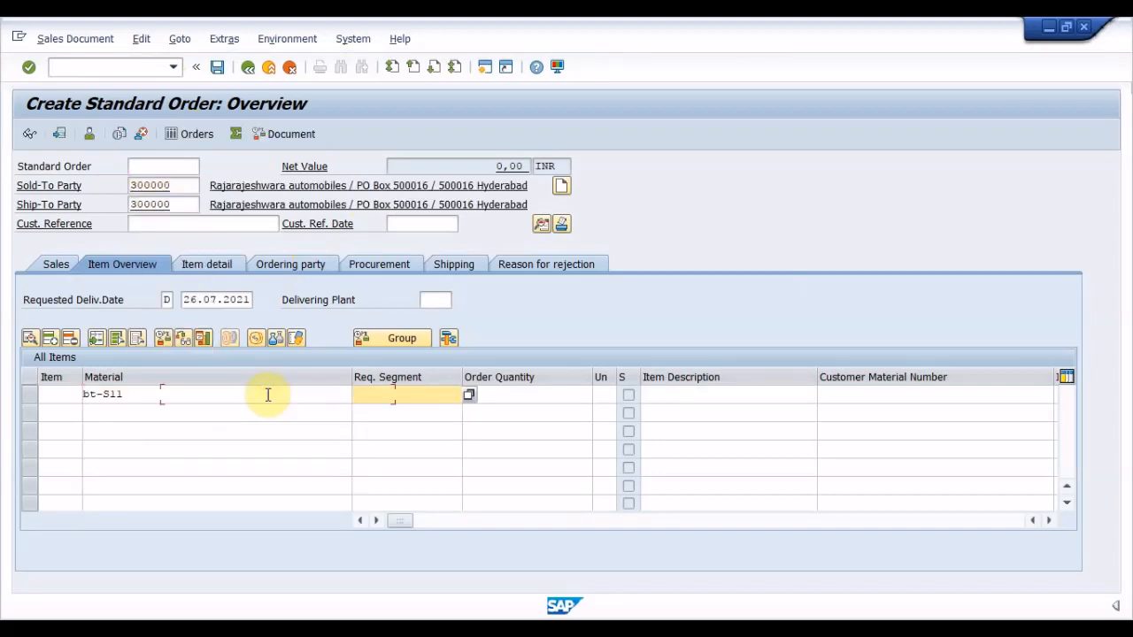
key("Tab")
key("Down")
key("Down")
key("Return")
key("Return")
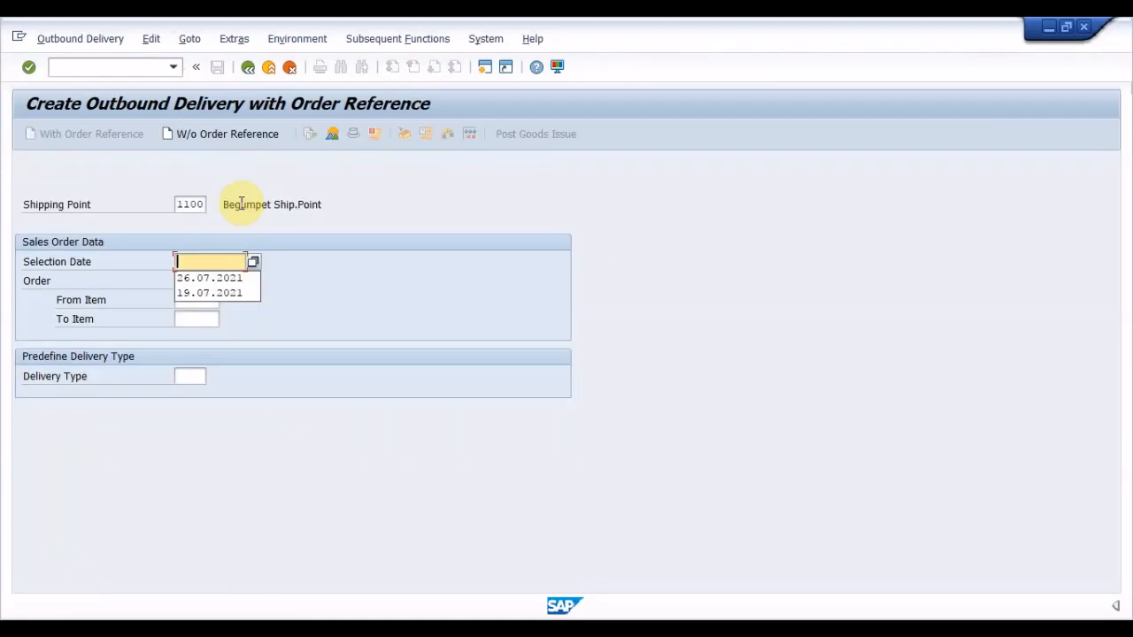
Start an outbound delivery for the order from shipping point 1100 with selection date 26.07.2021.
key("Down")
key("Return")
key("Return")
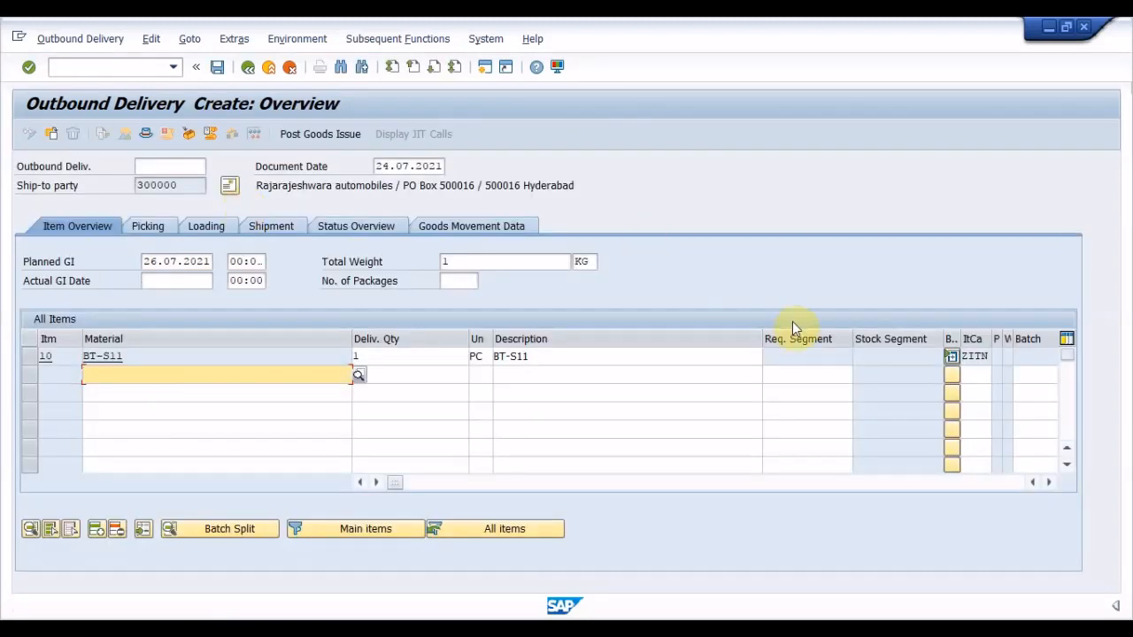
Open the batch split of delivery item 10 and open batch determination for material BT-S11 in change mode.
left_click(952, 356)
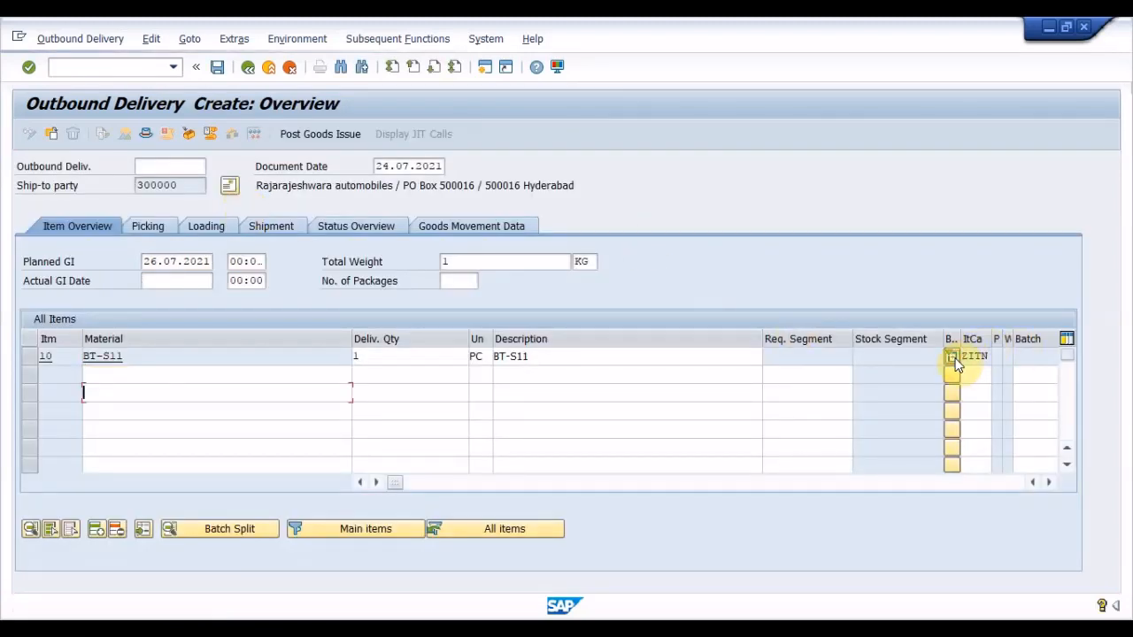
left_click(417, 358)
left_click(245, 531)
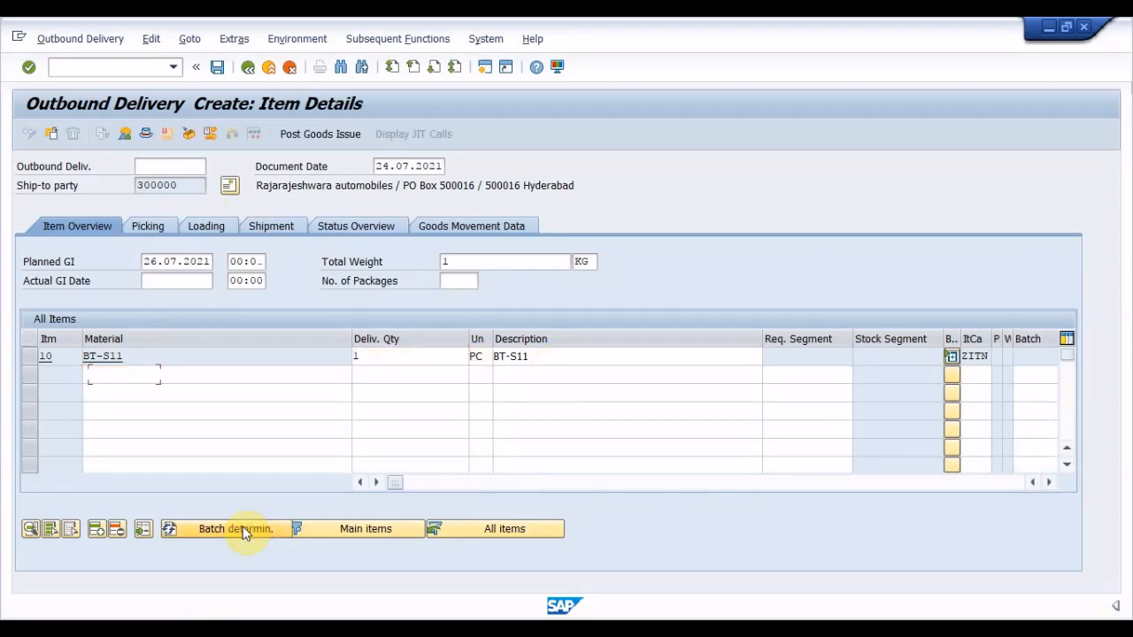
left_click(301, 356)
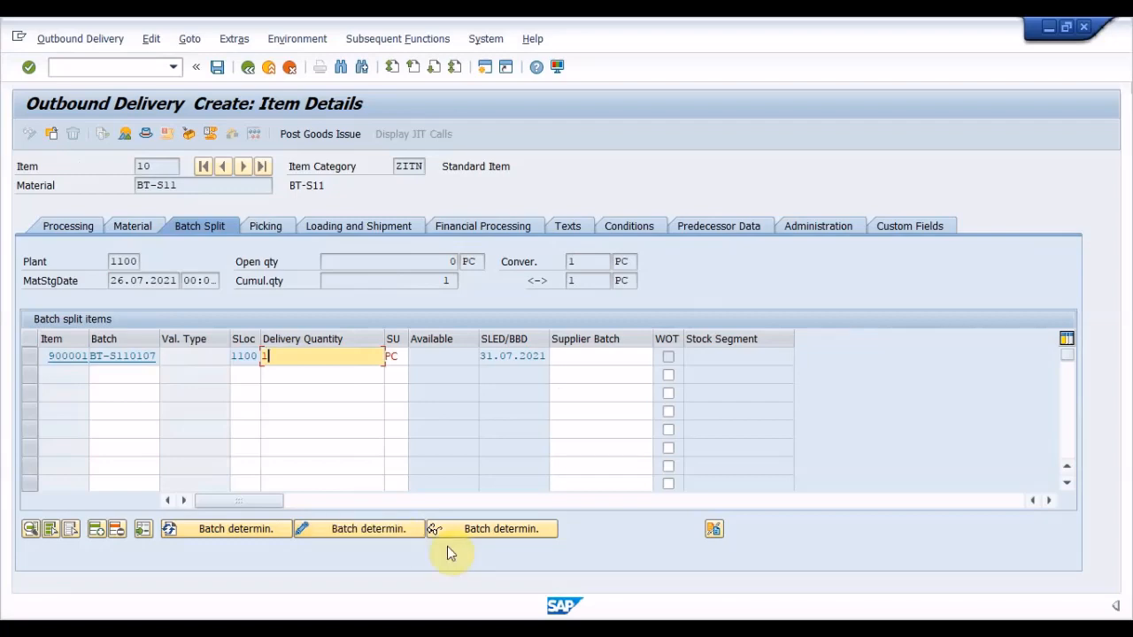
left_click(384, 533)
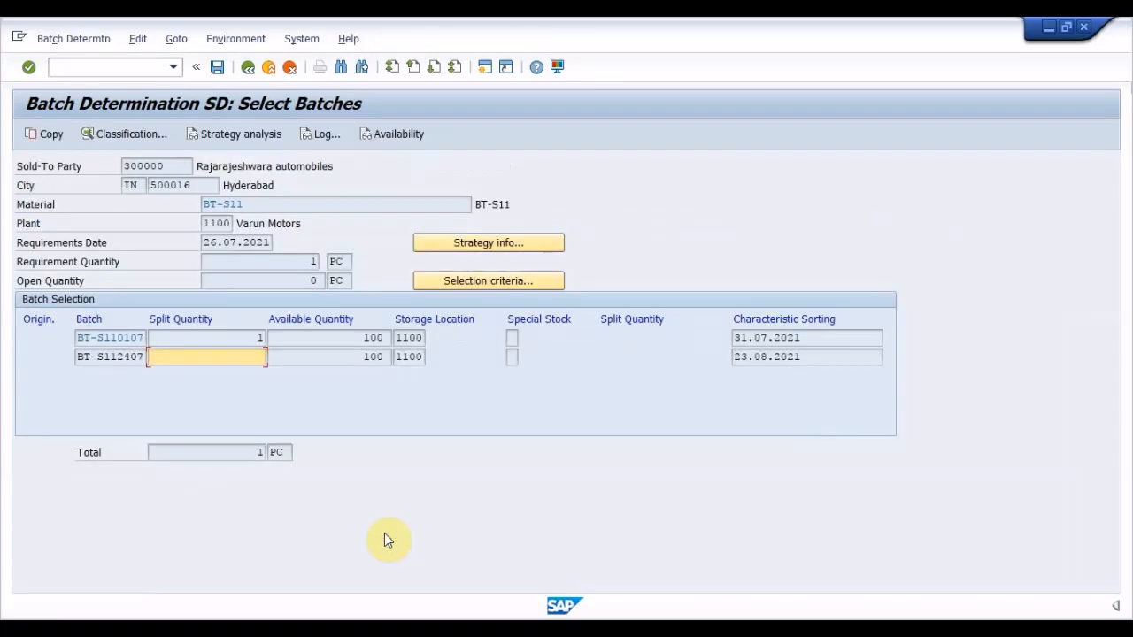
Check the split quantity and expiration date sorting of the batches proposed for material BT-S11.
left_click(191, 336)
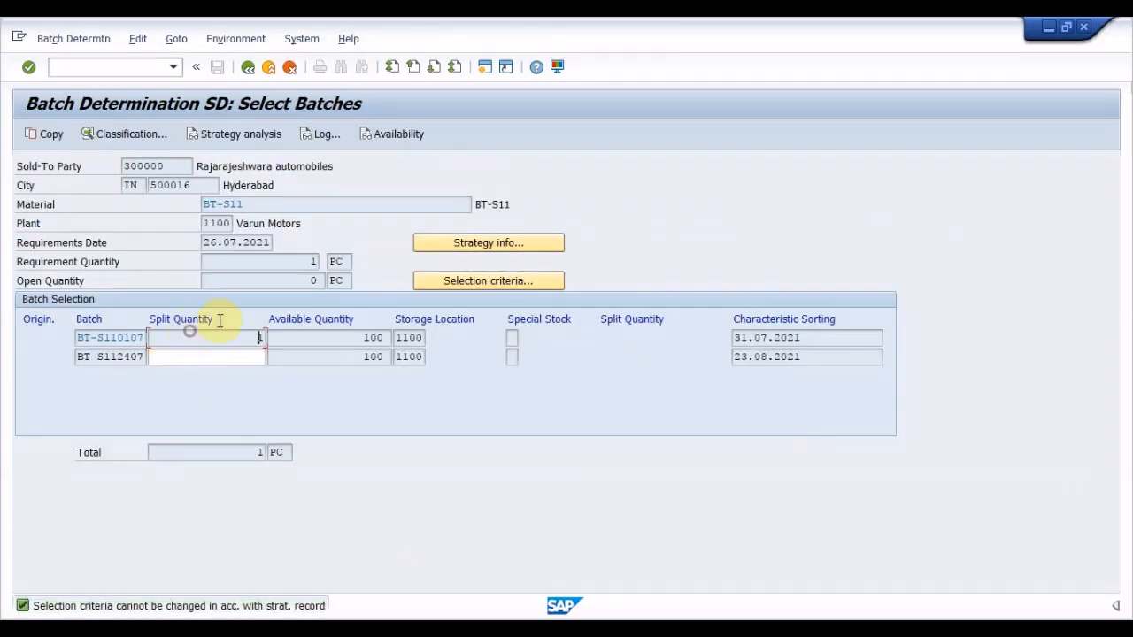
left_click_drag(809, 334, 718, 336)
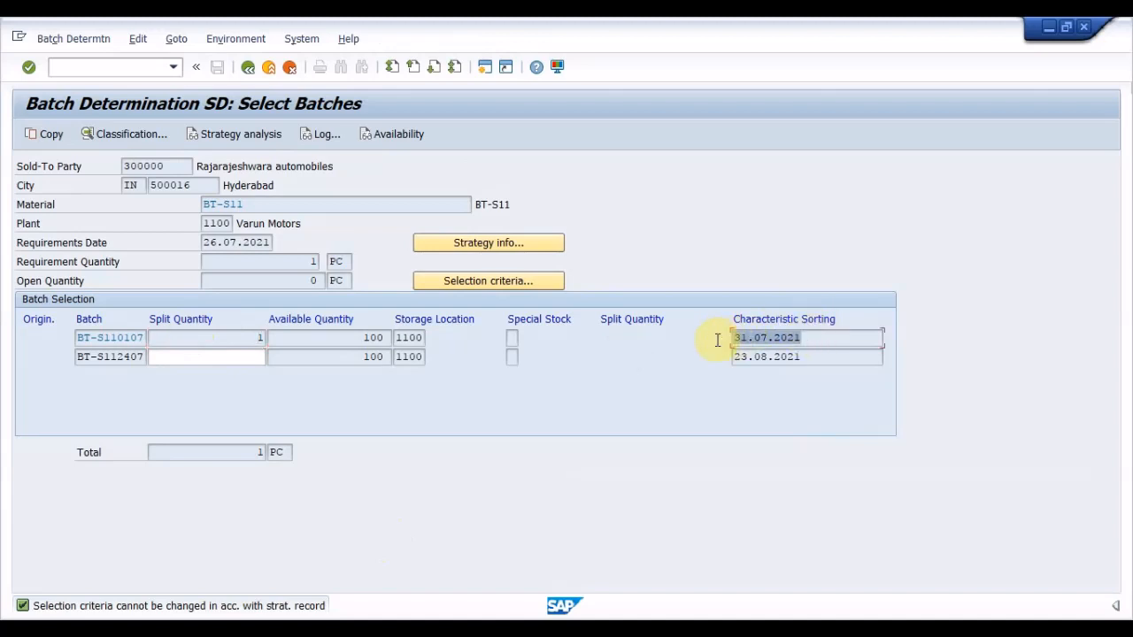
left_click(839, 334)
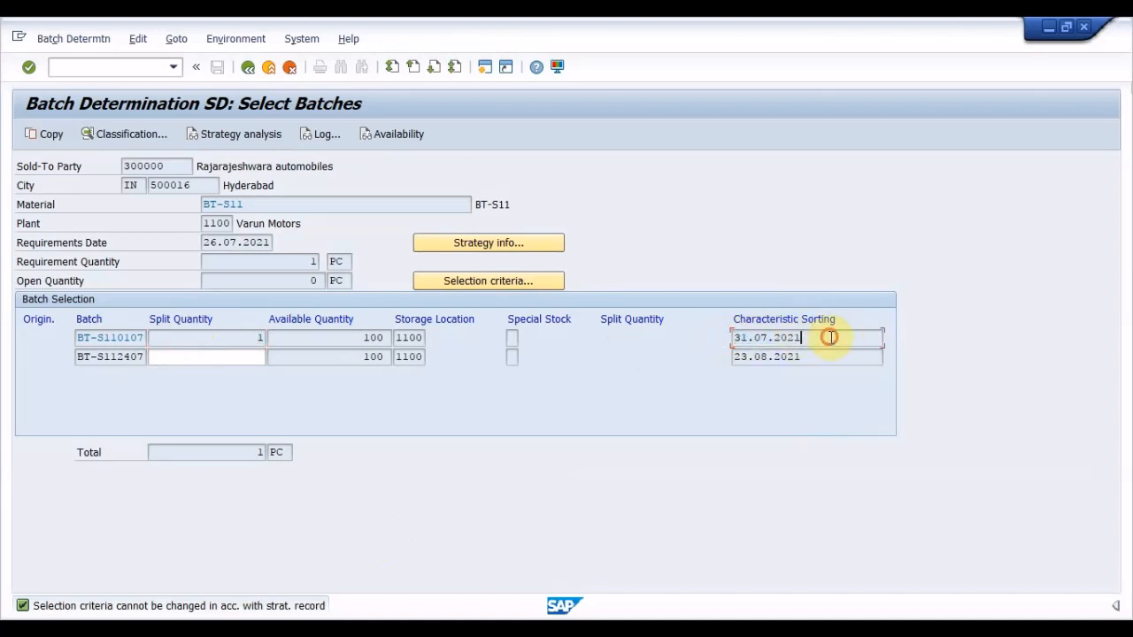
left_click_drag(830, 336, 714, 346)
left_click(838, 345)
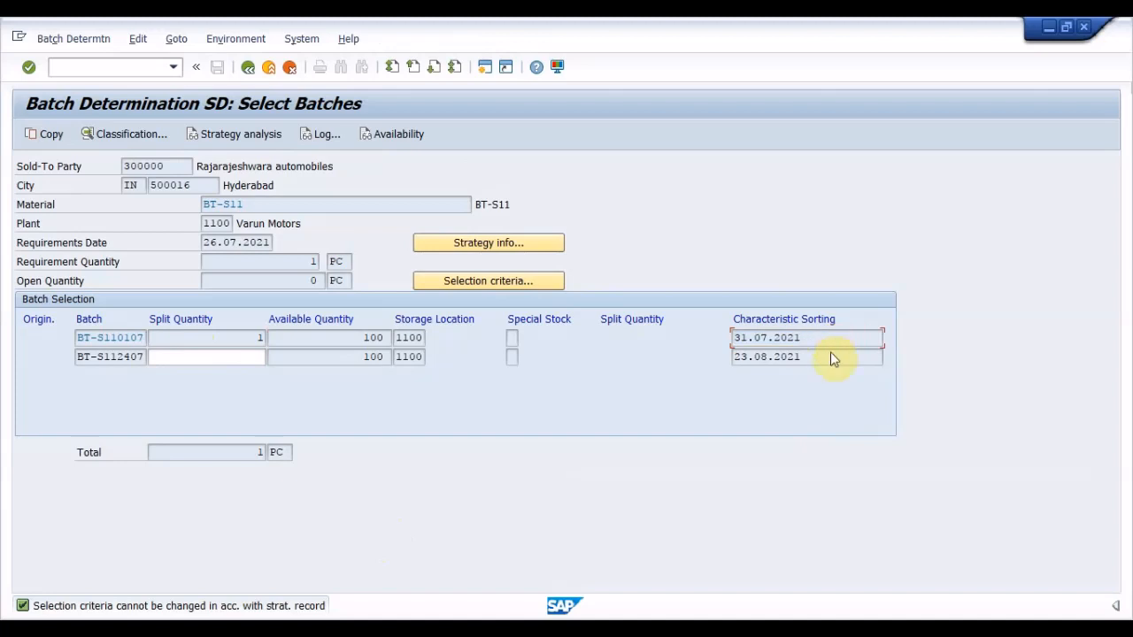
key("Return")
Examine the sort rule, the expiration date characteristic and its sort direction in the strategy info, and close it.
left_click(530, 245)
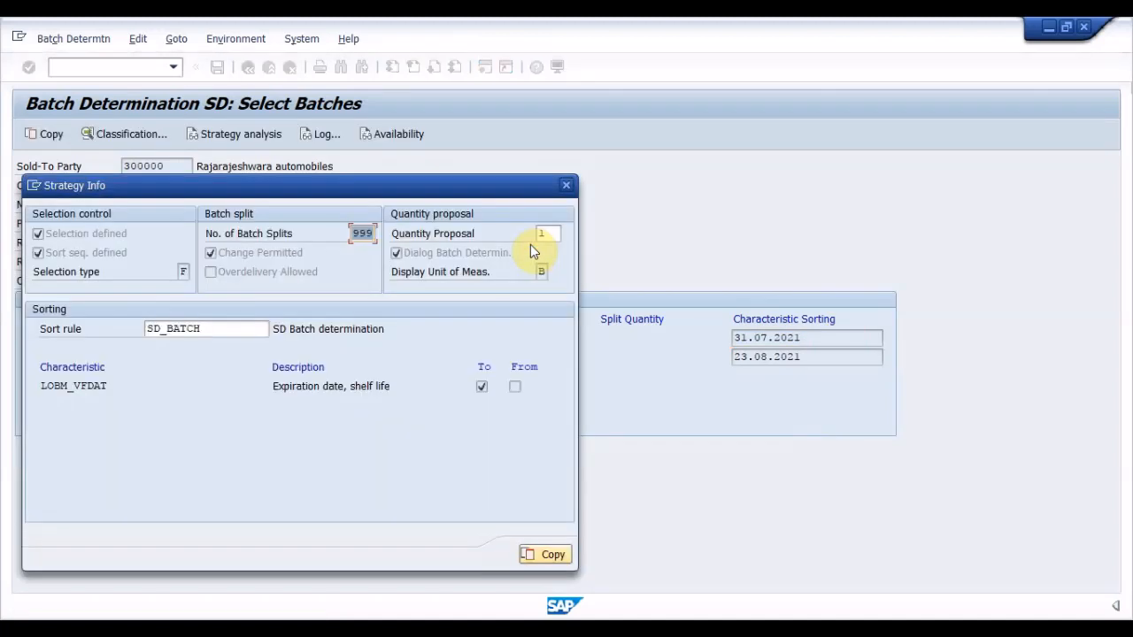
double_click(236, 329)
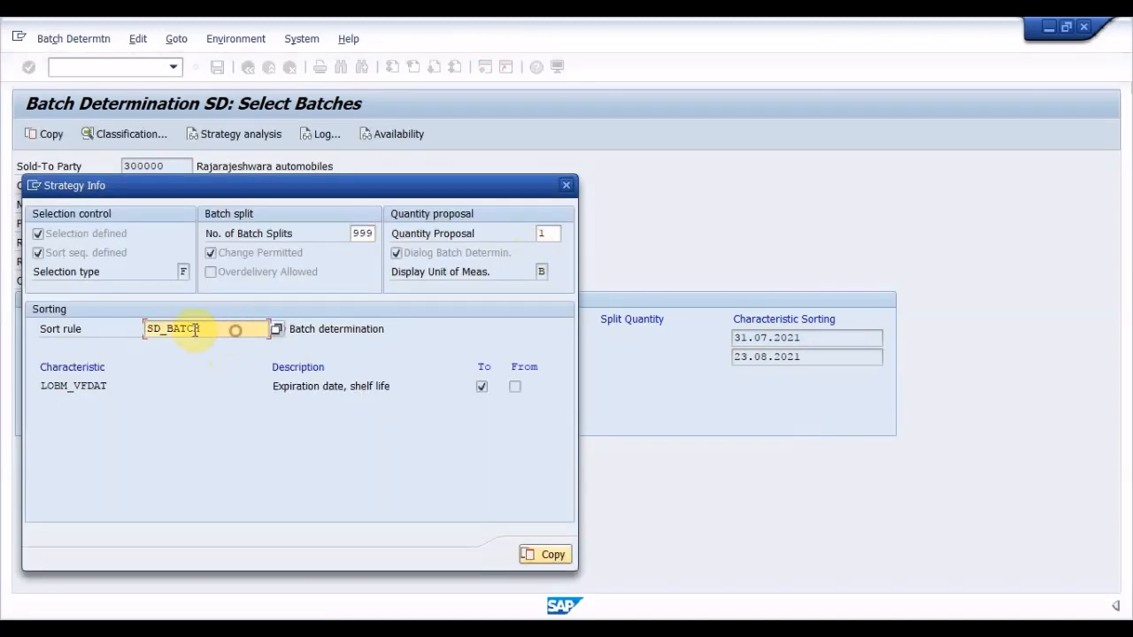
triple_click(394, 387)
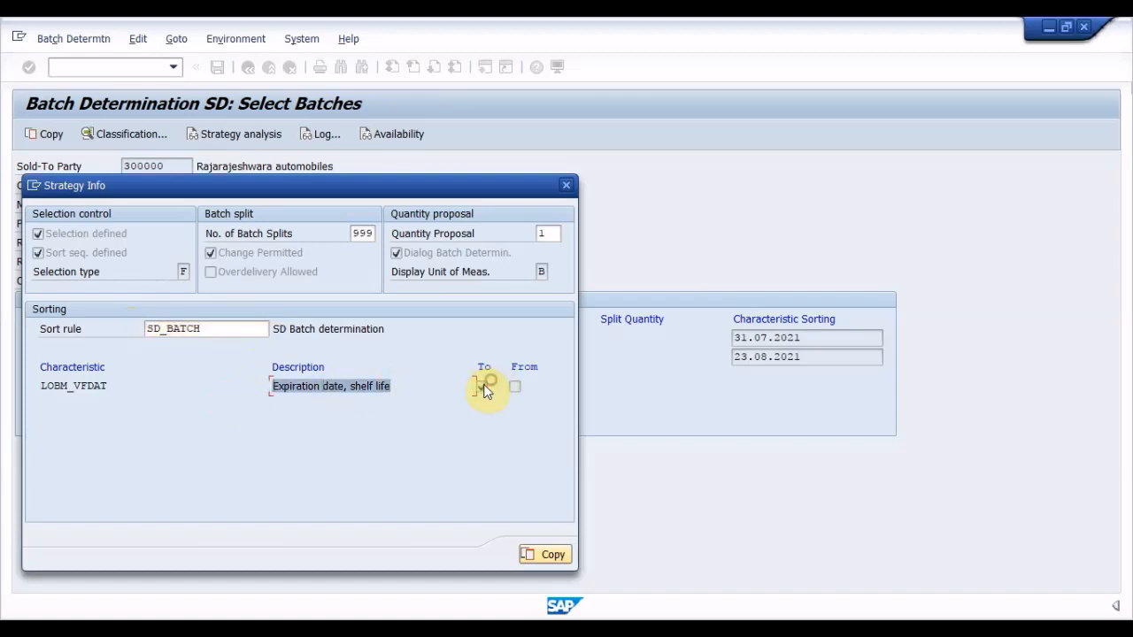
left_click(481, 387)
left_click_drag(101, 381, 9, 382)
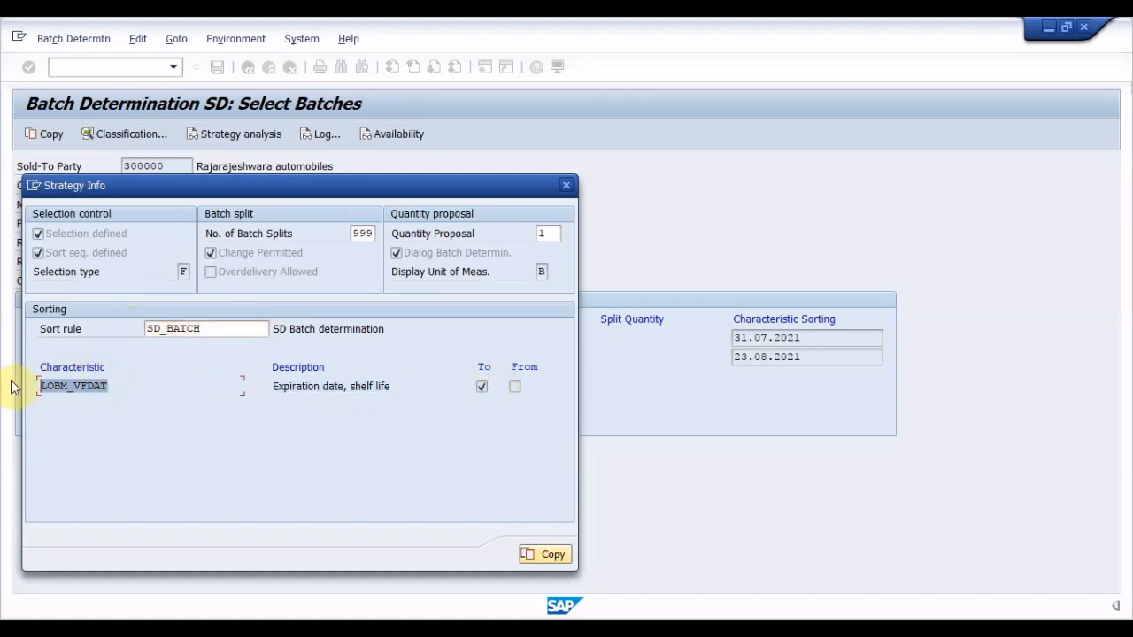
left_click(124, 384)
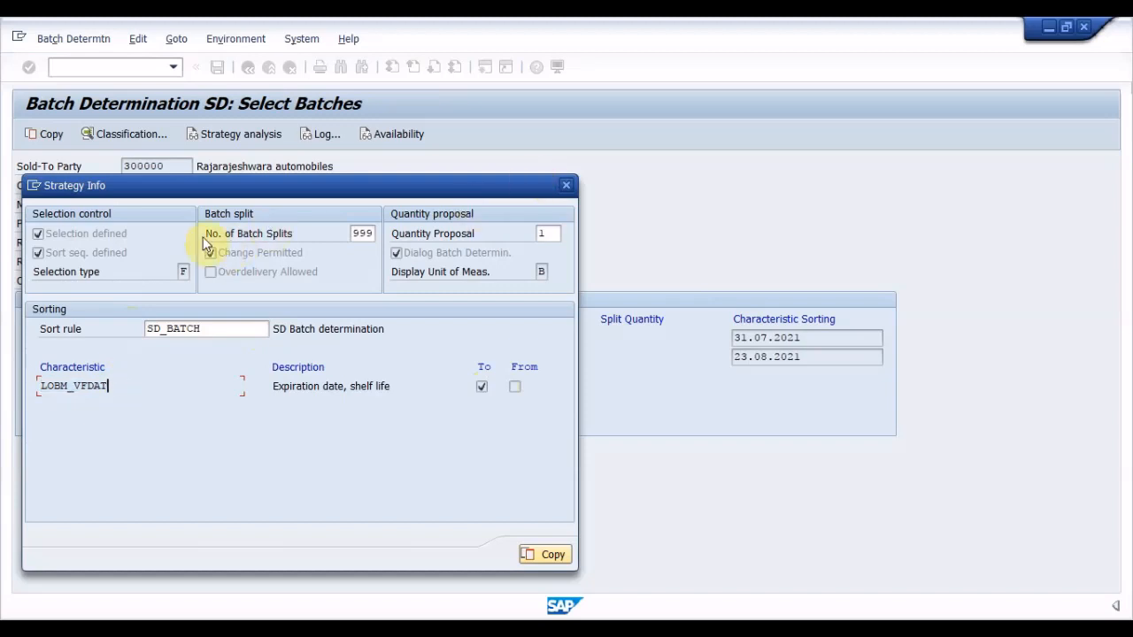
left_click(565, 185)
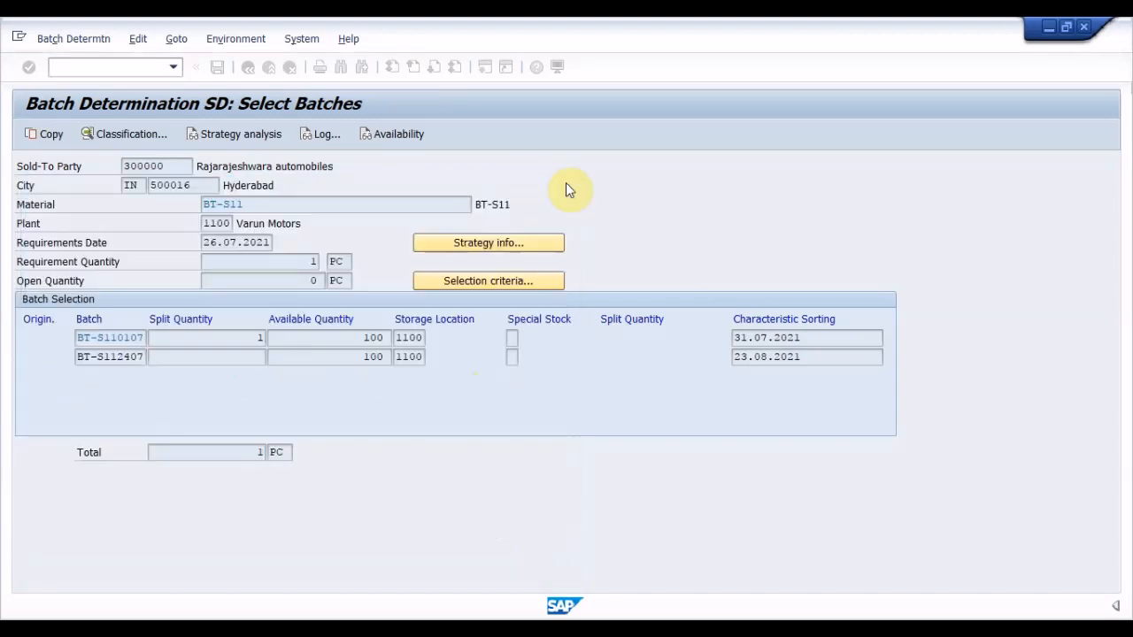
Examine the expiration date characteristic in the classification of batch BT-S112407, and close it.
left_click(129, 134)
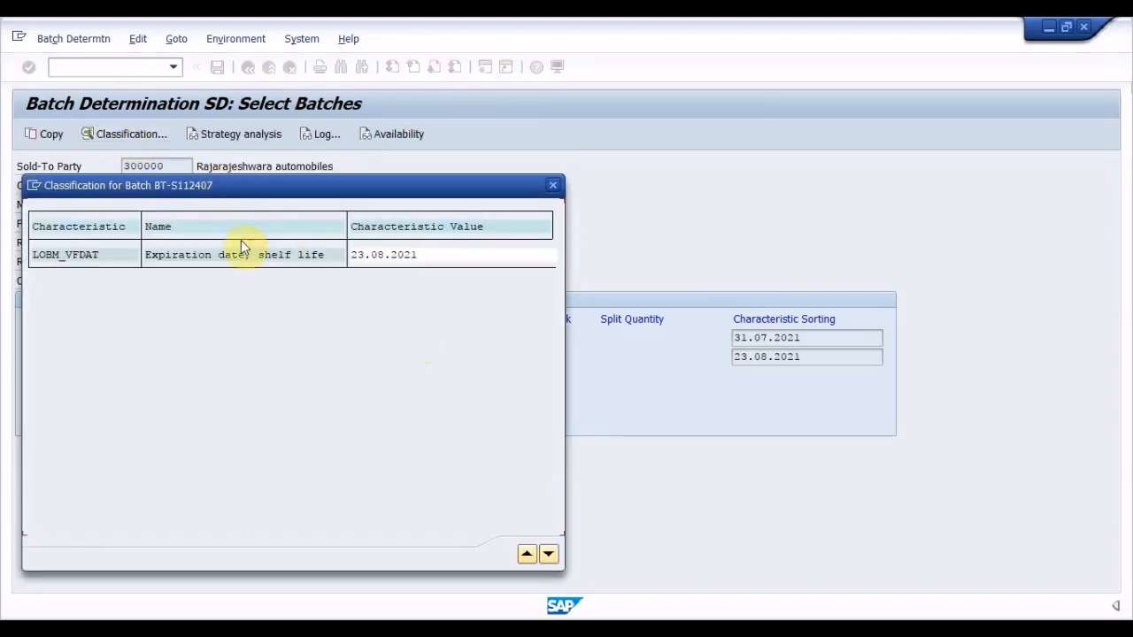
left_click_drag(291, 187, 619, 193)
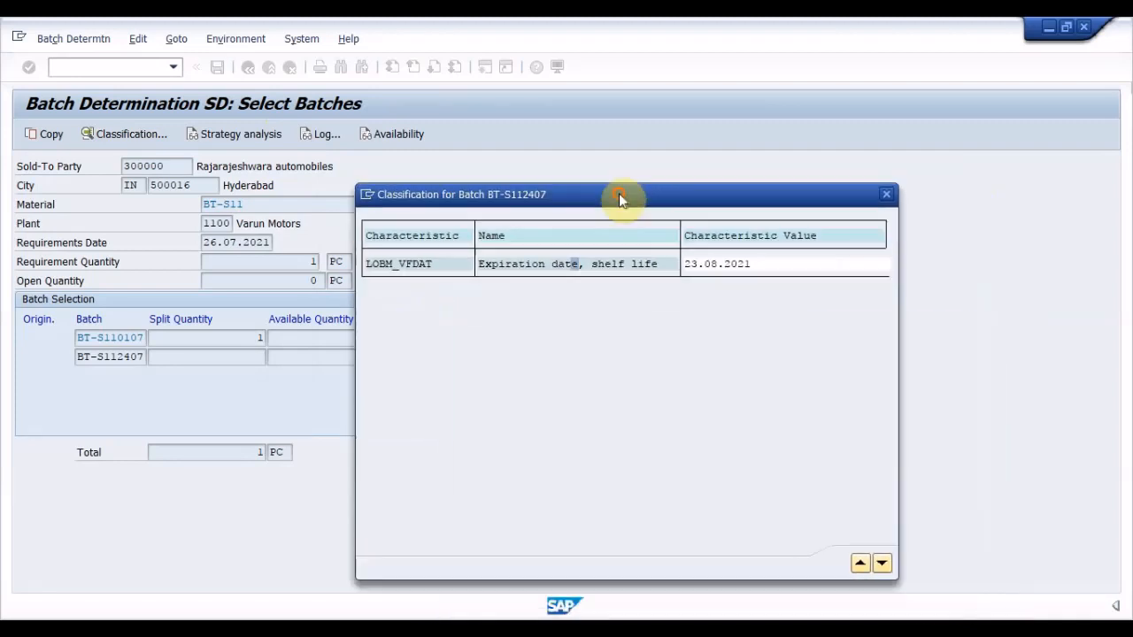
left_click(748, 265)
left_click(498, 264)
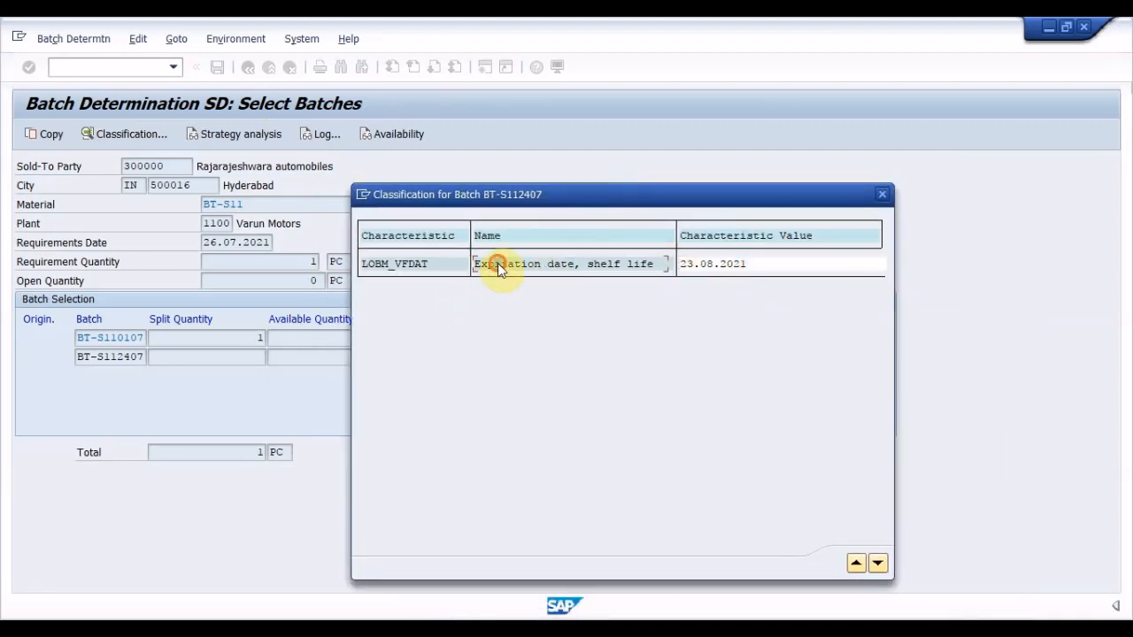
left_click(429, 266)
left_click(882, 194)
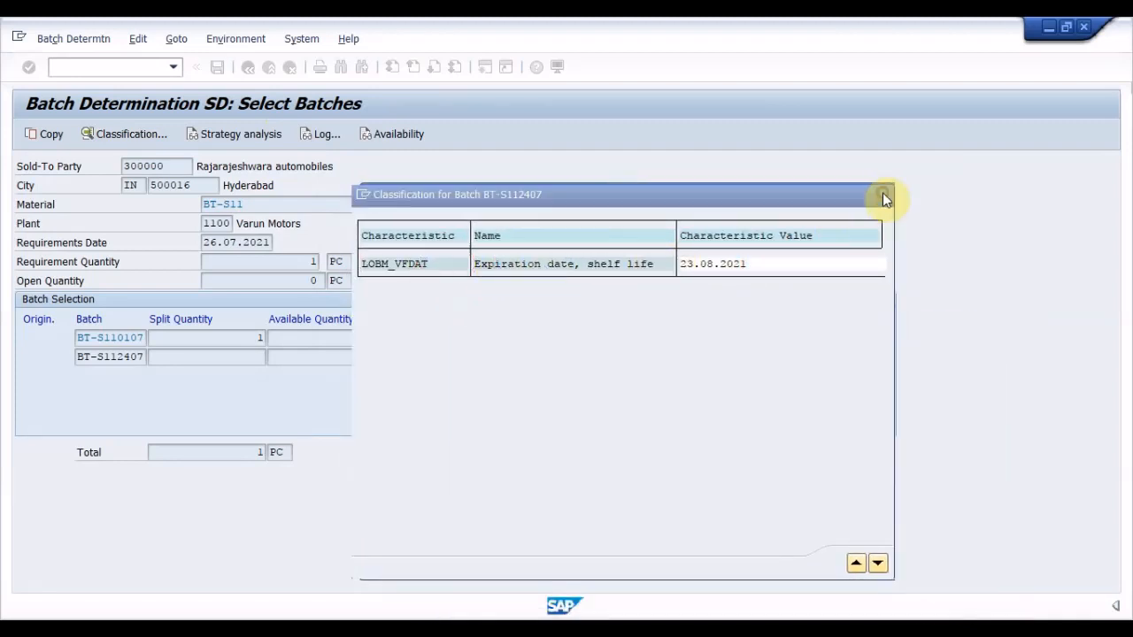
Examine access 020 of strategy type SD01 in the strategy analysis, and recheck the first batch's sorting date in the batch selection.
left_click(255, 137)
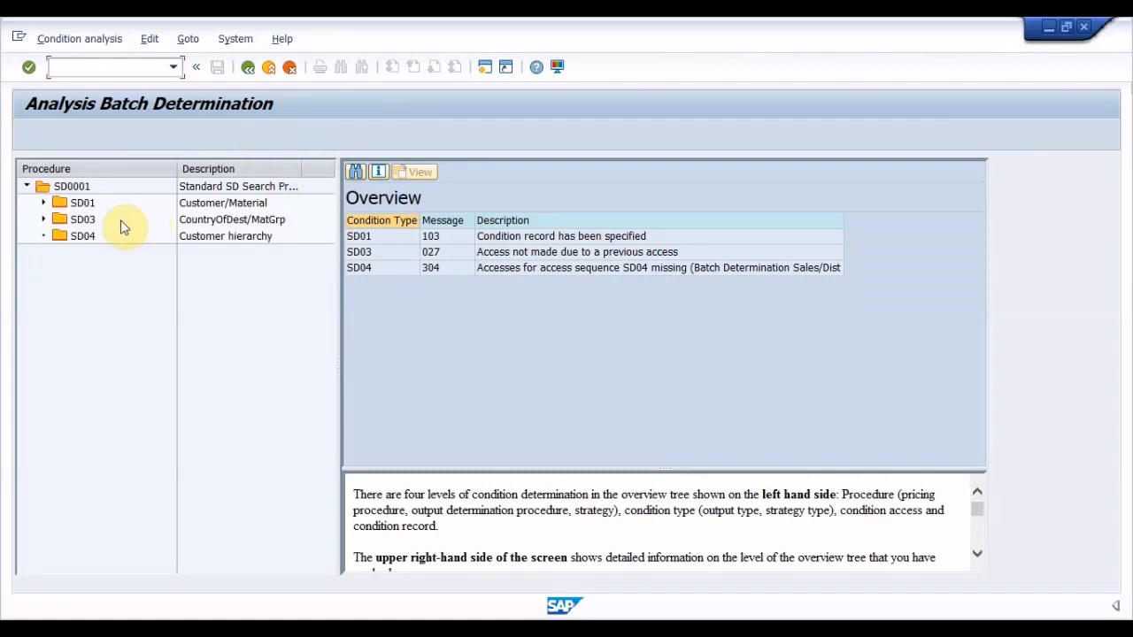
left_click(43, 202)
left_click(61, 235)
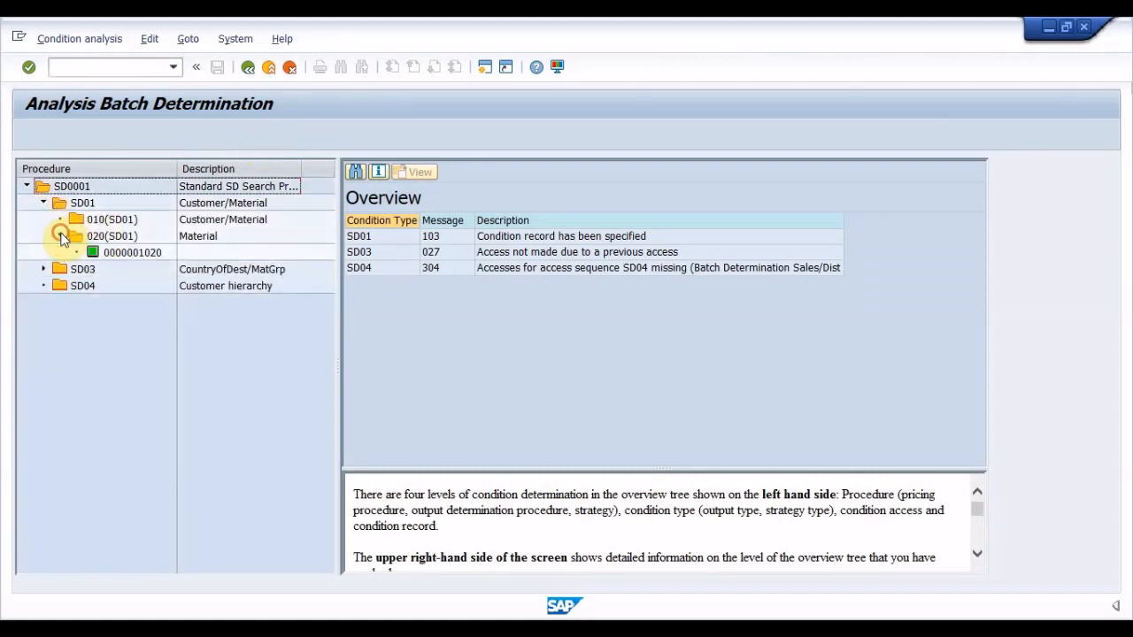
left_click(133, 237)
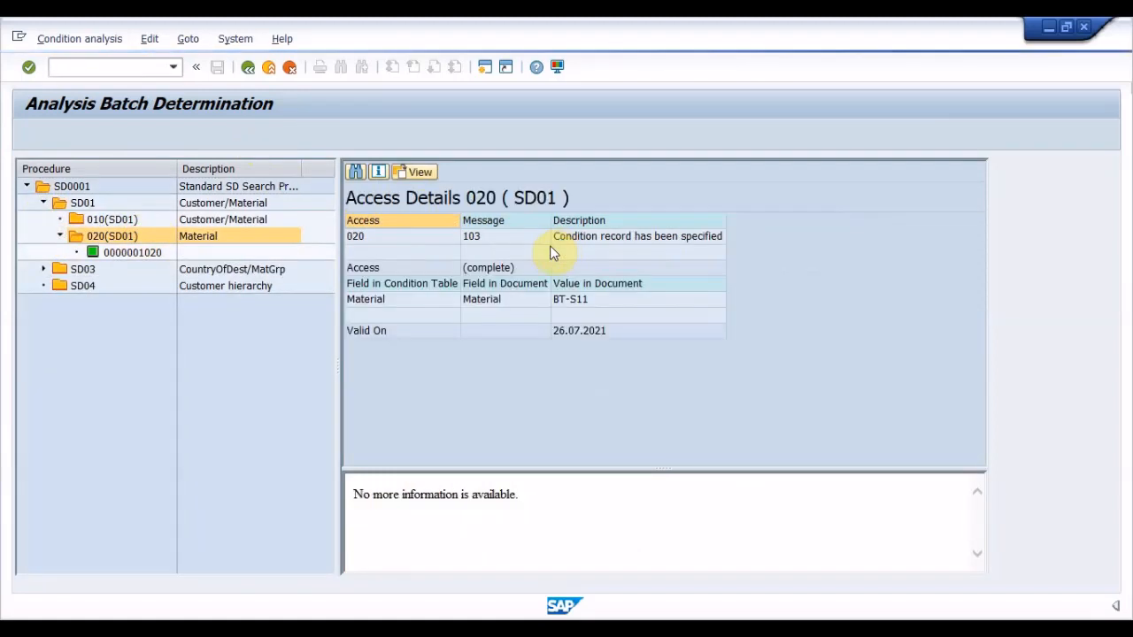
left_click(587, 300)
left_click(628, 236)
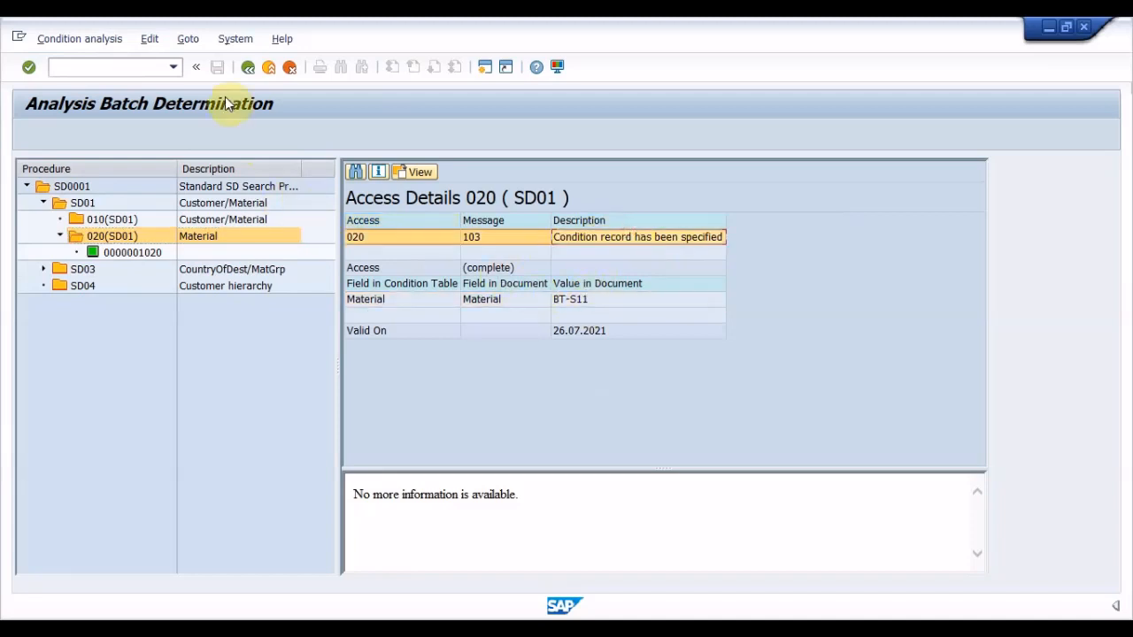
left_click(250, 69)
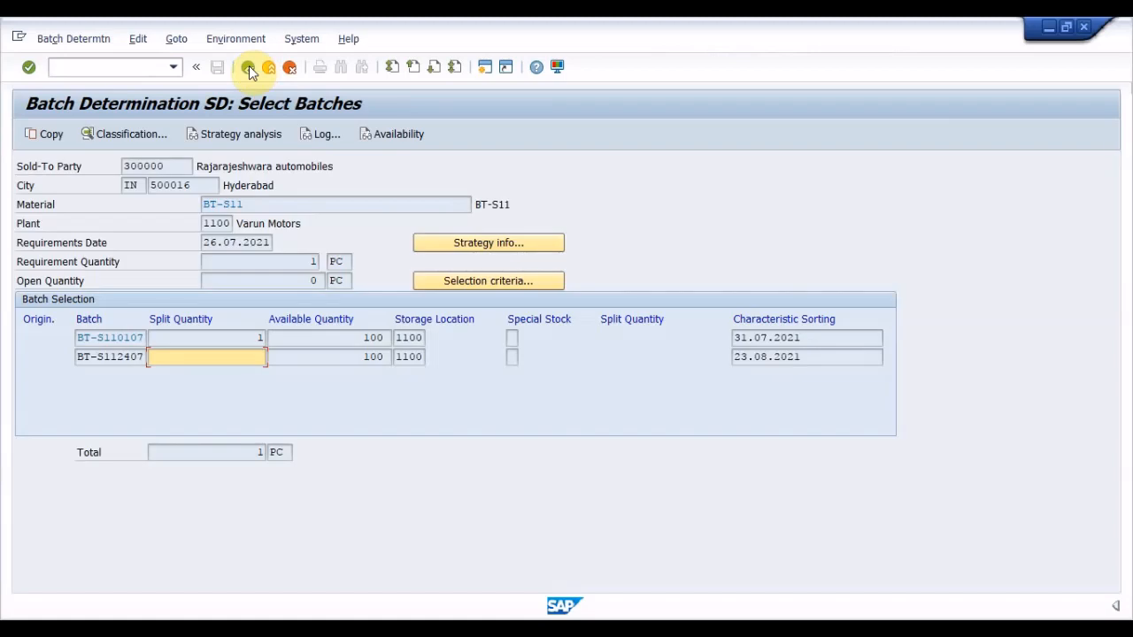
left_click_drag(811, 338, 714, 336)
left_click(812, 337)
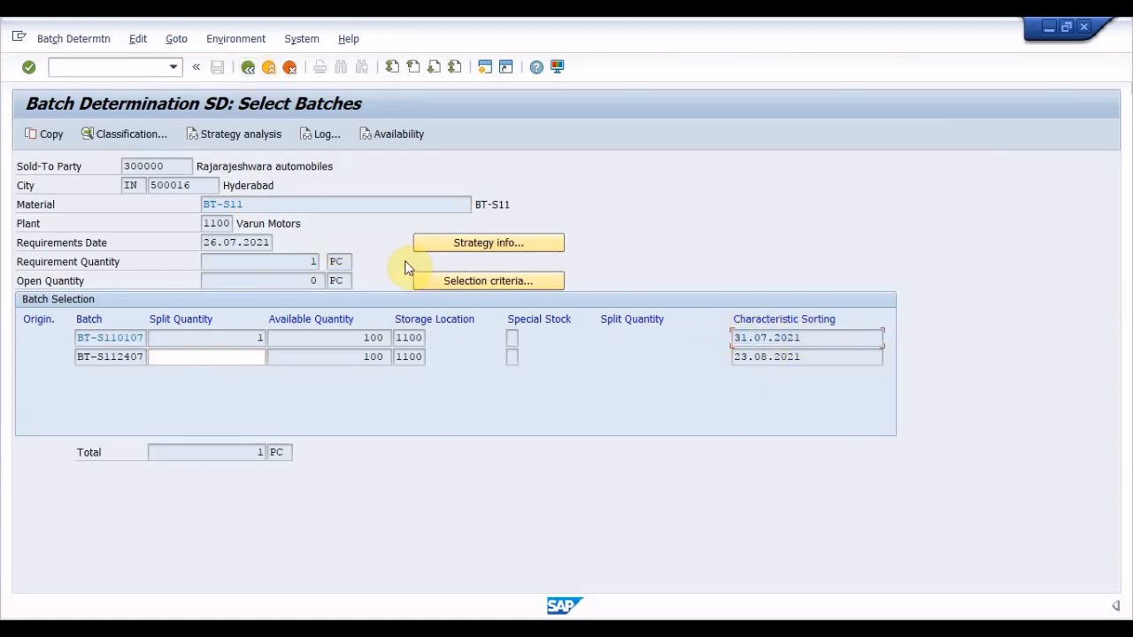
Start transaction VCH2 to change a batch search strategy and choose strategy type SD01.
left_click(120, 63)
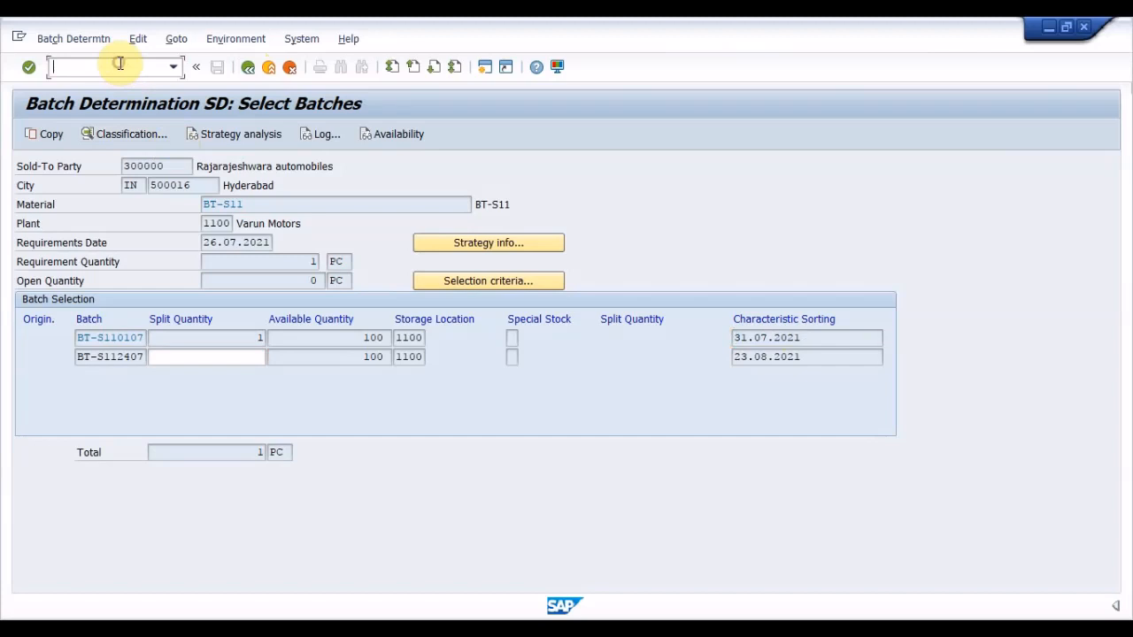
type("/nvch3")
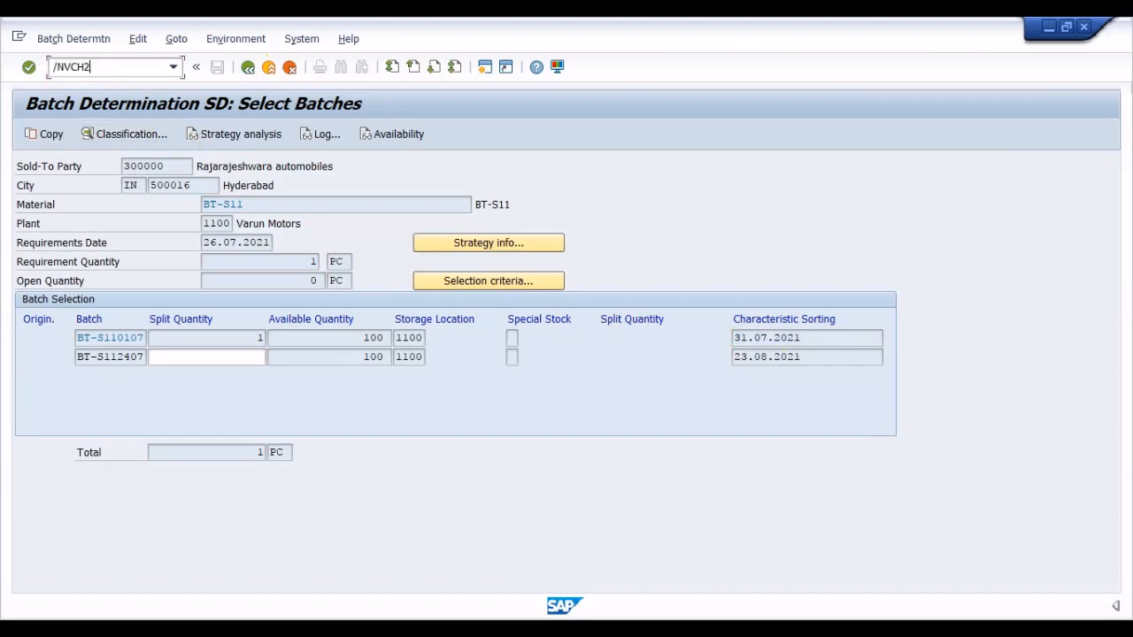
key("Return")
type("sd01")
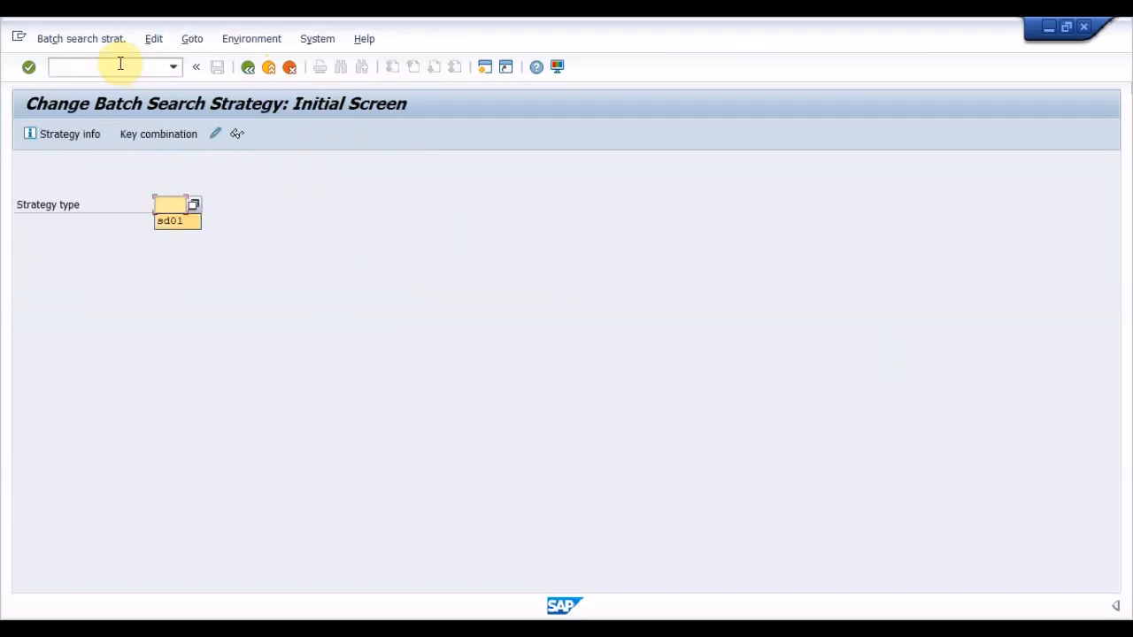
key("Return")
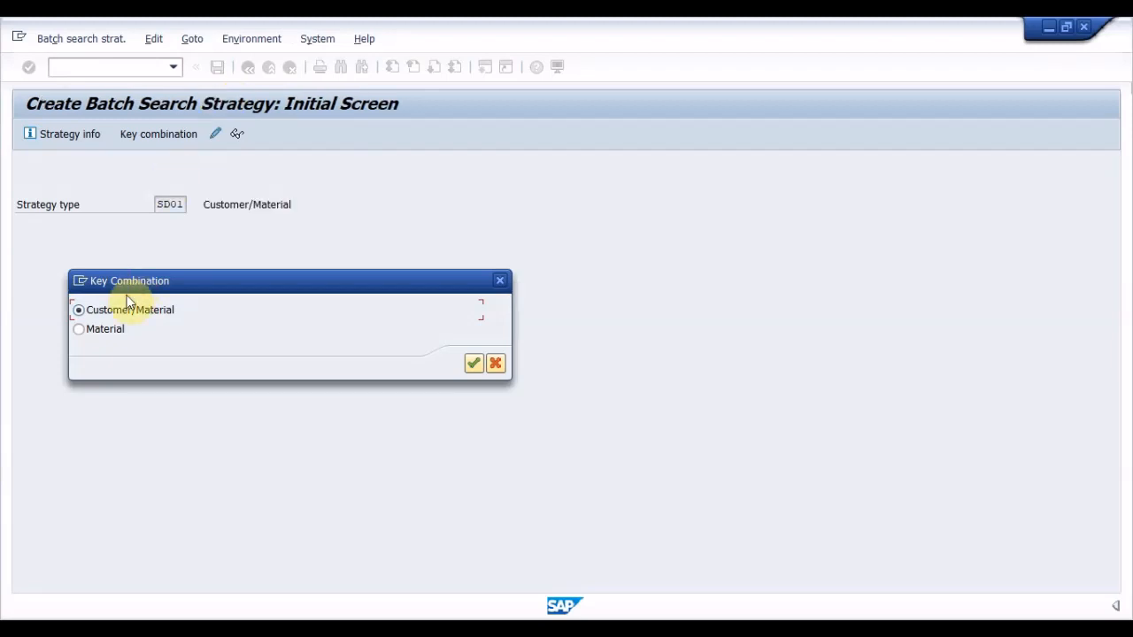
Select the Material key combination, bring up the strategy record for material BT-S11 and open its details.
left_click(115, 330)
key("Return")
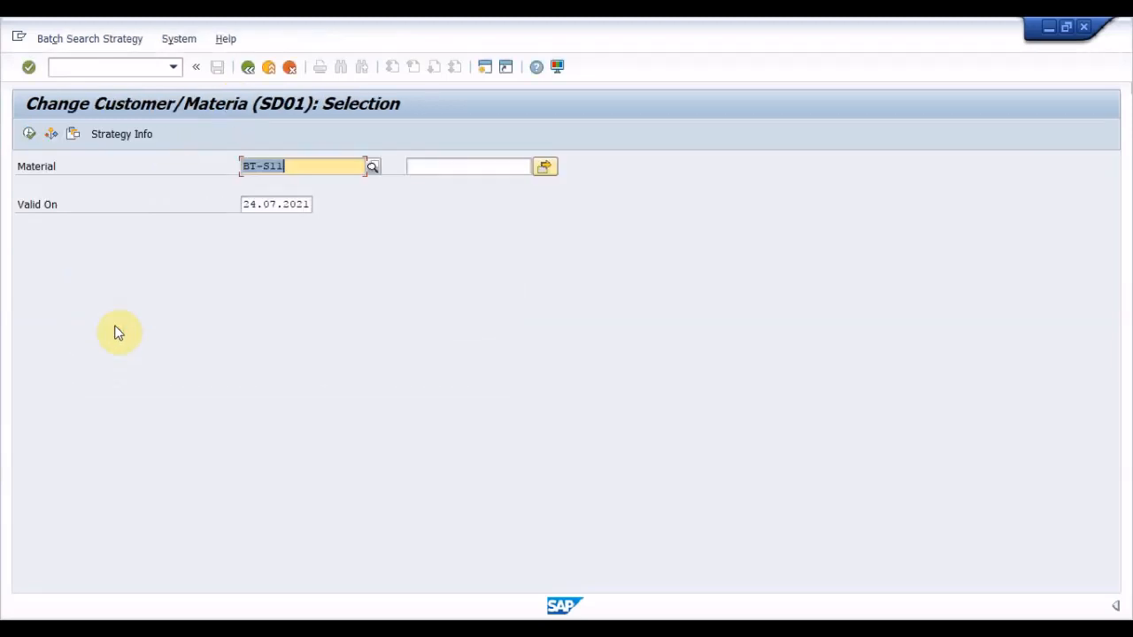
left_click(30, 139)
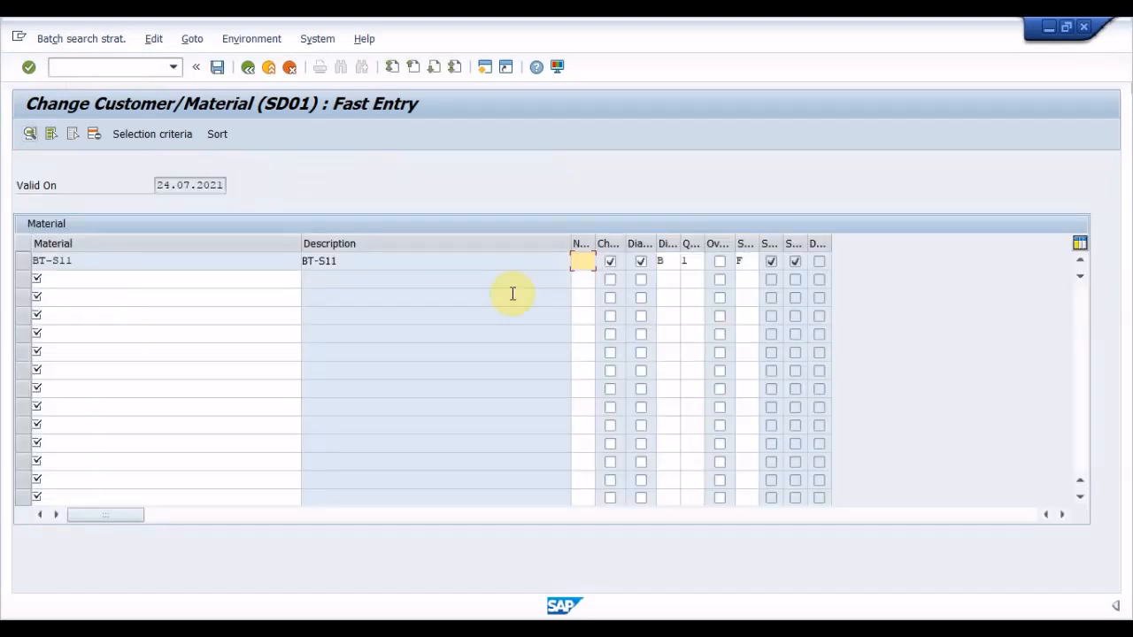
left_click(769, 260)
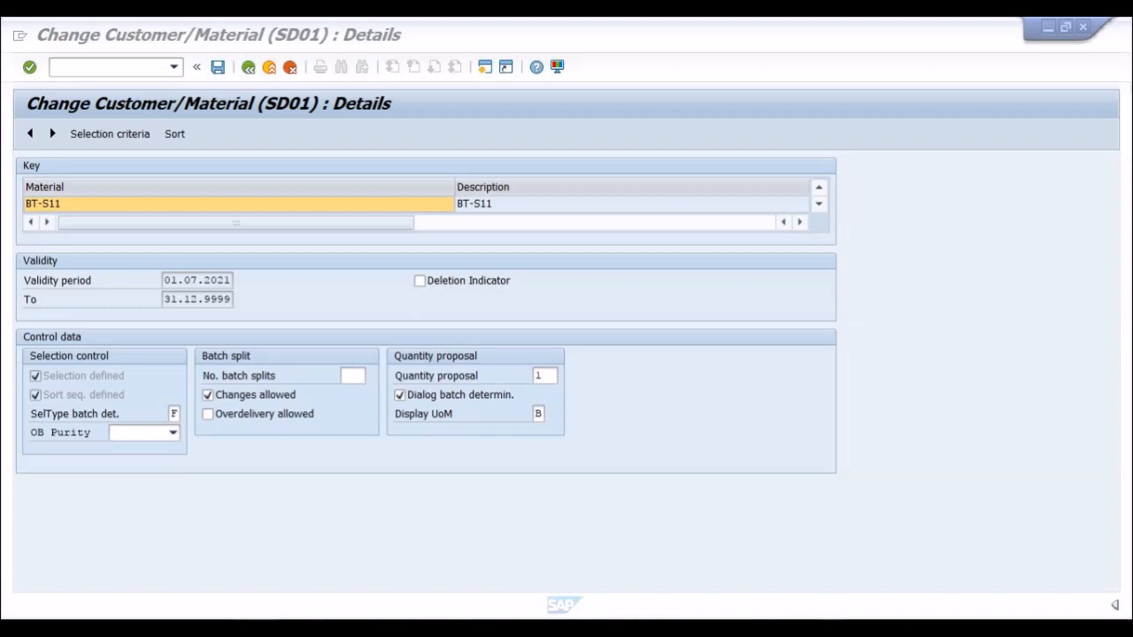
Examine the available selection types at the start of batch determination for the BT-S11 record, and close the list without choosing one.
key("F4")
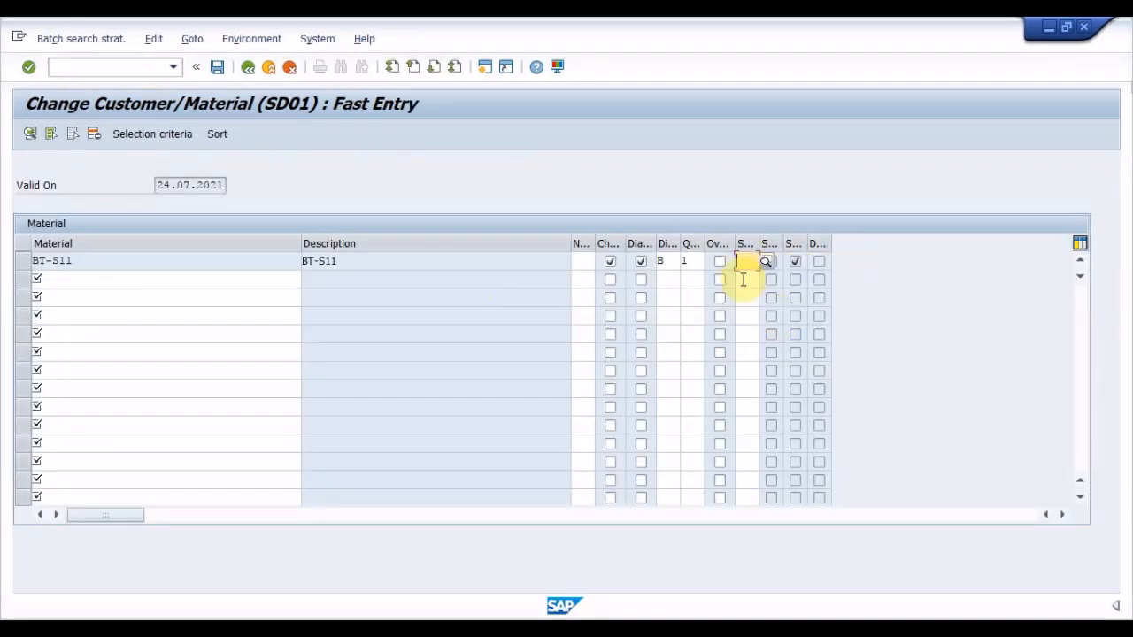
left_click(767, 261)
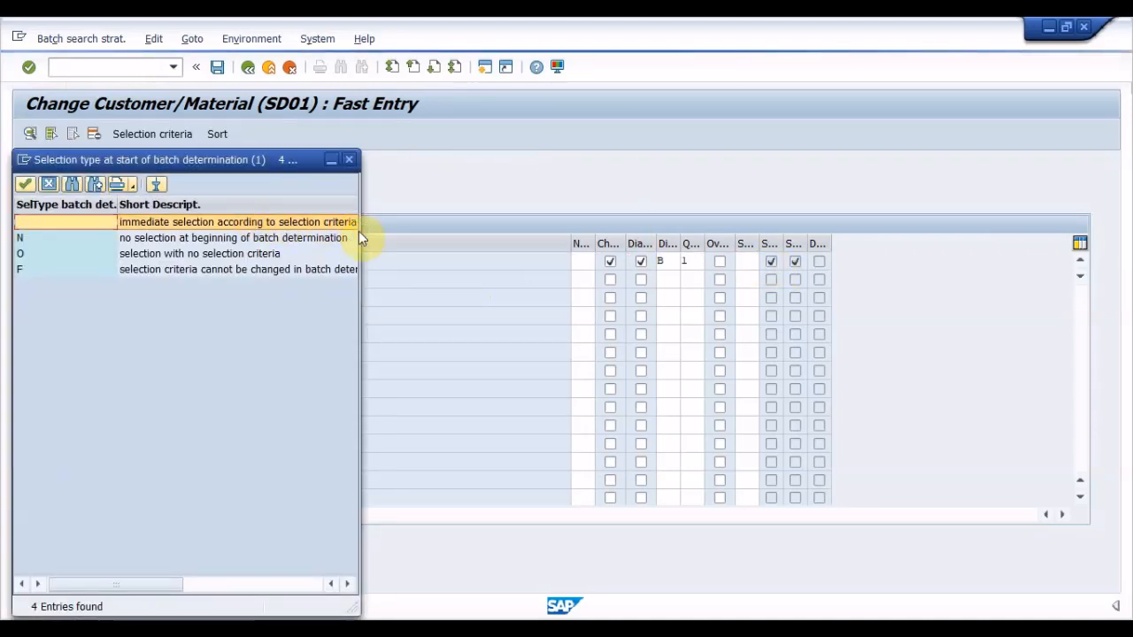
left_click_drag(361, 231, 792, 437)
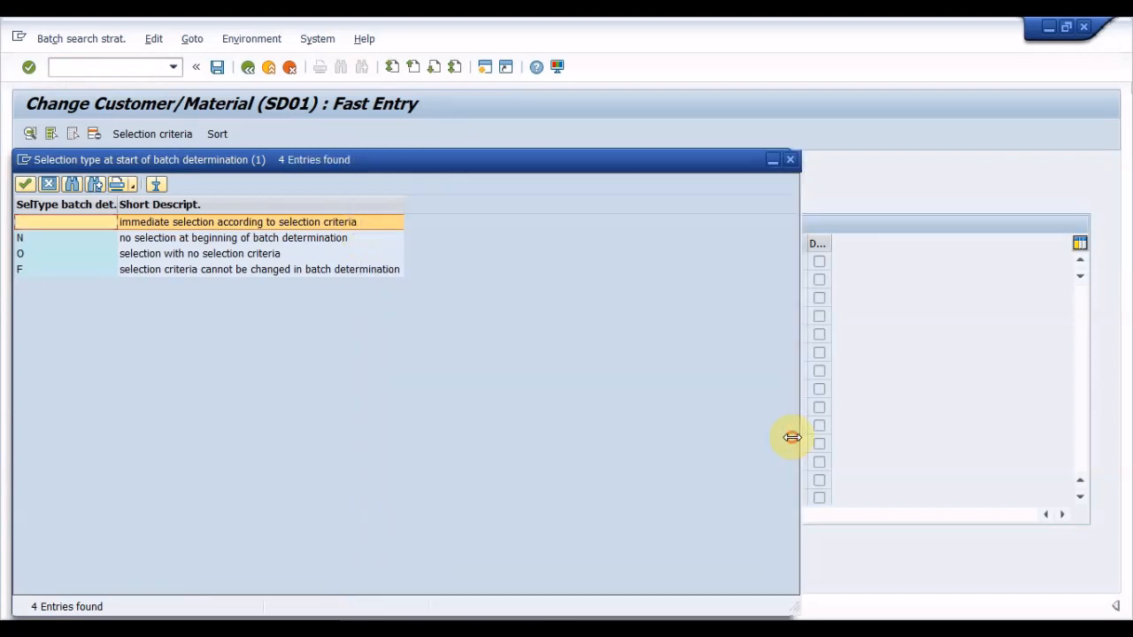
left_click(299, 239)
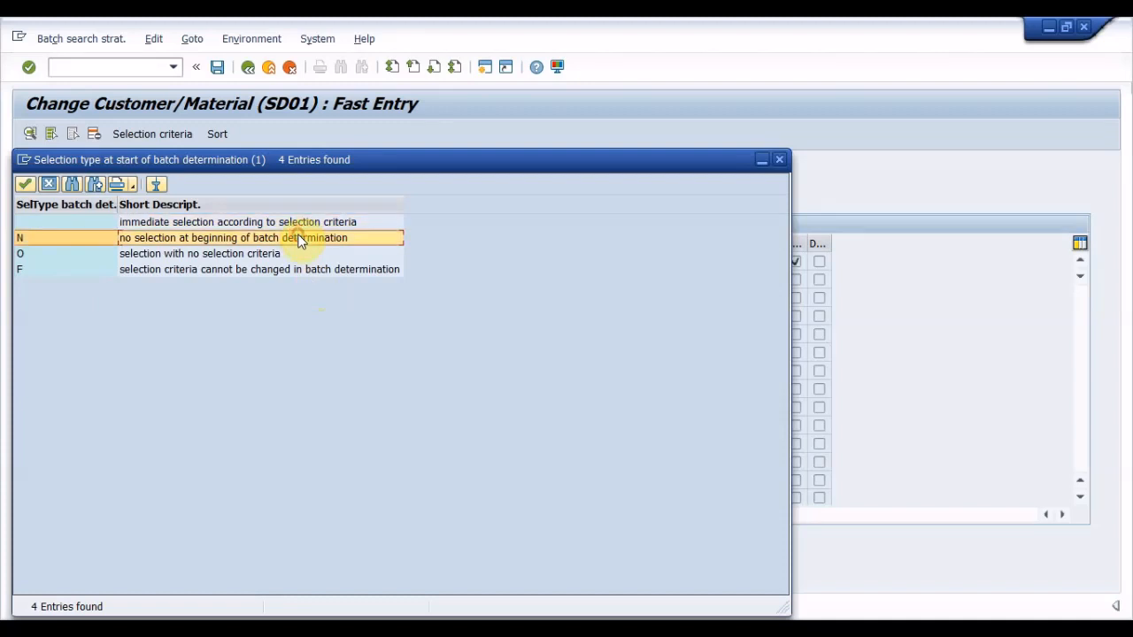
left_click(239, 257)
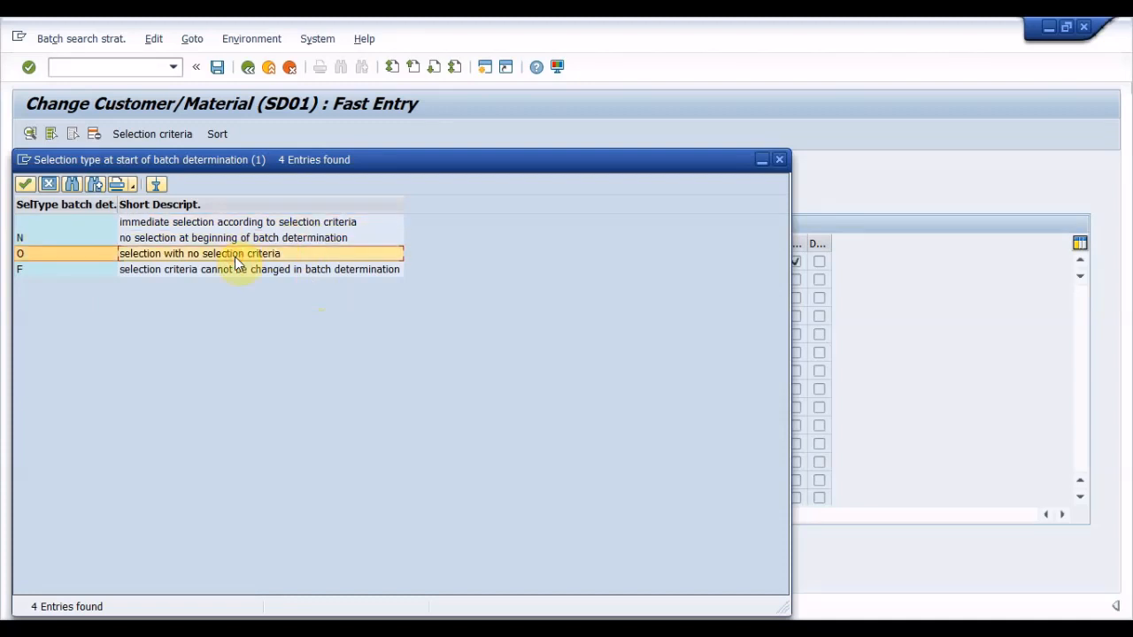
left_click(246, 271)
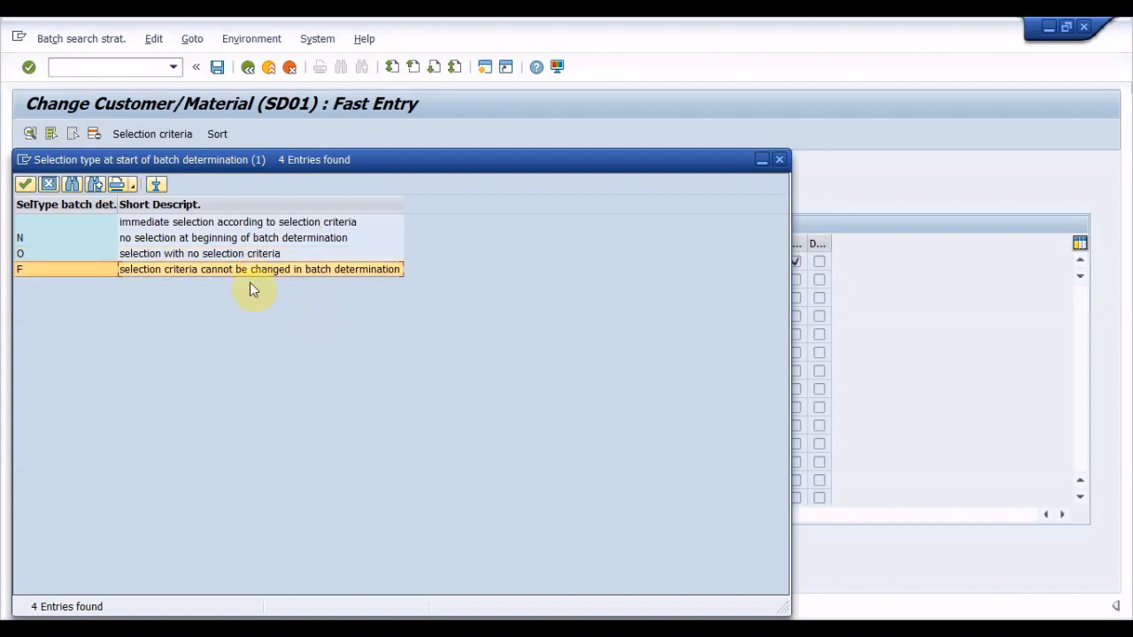
left_click(47, 186)
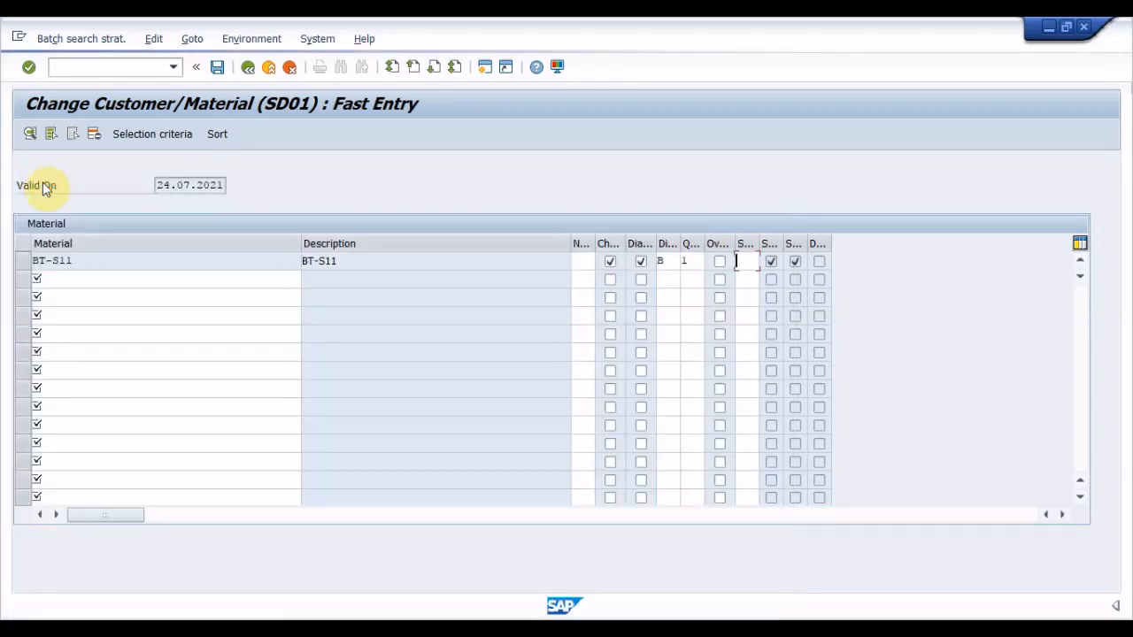
Examine the class and characteristic in the selection criteria of the BT-S11 strategy record, and return to the fast entry overview.
left_click(260, 259)
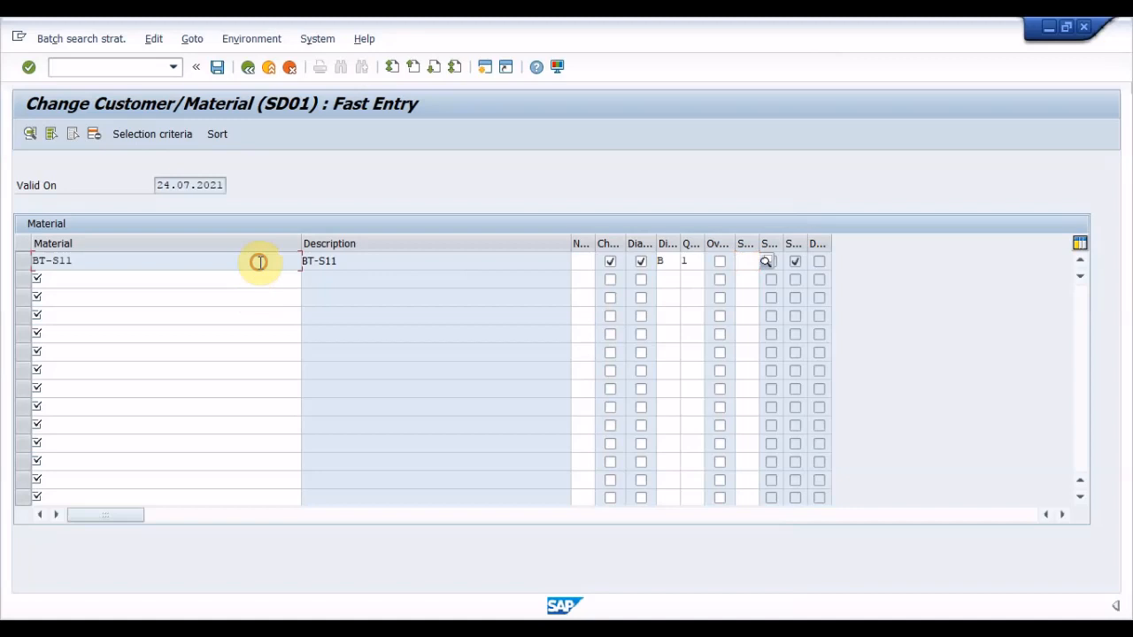
left_click(23, 266)
left_click(163, 133)
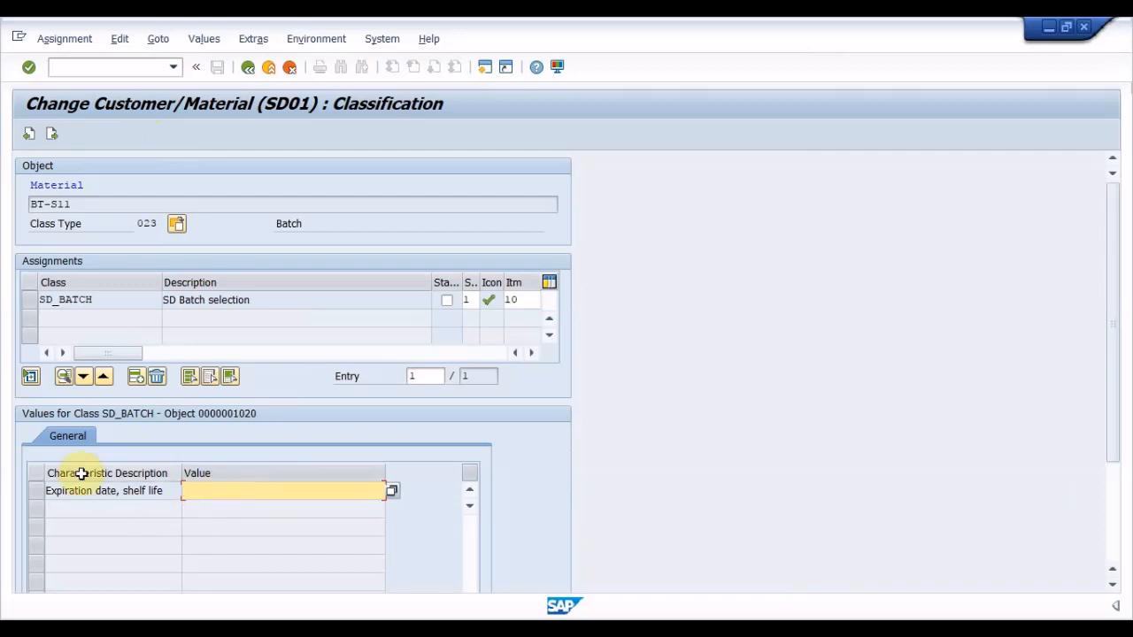
left_click(29, 303)
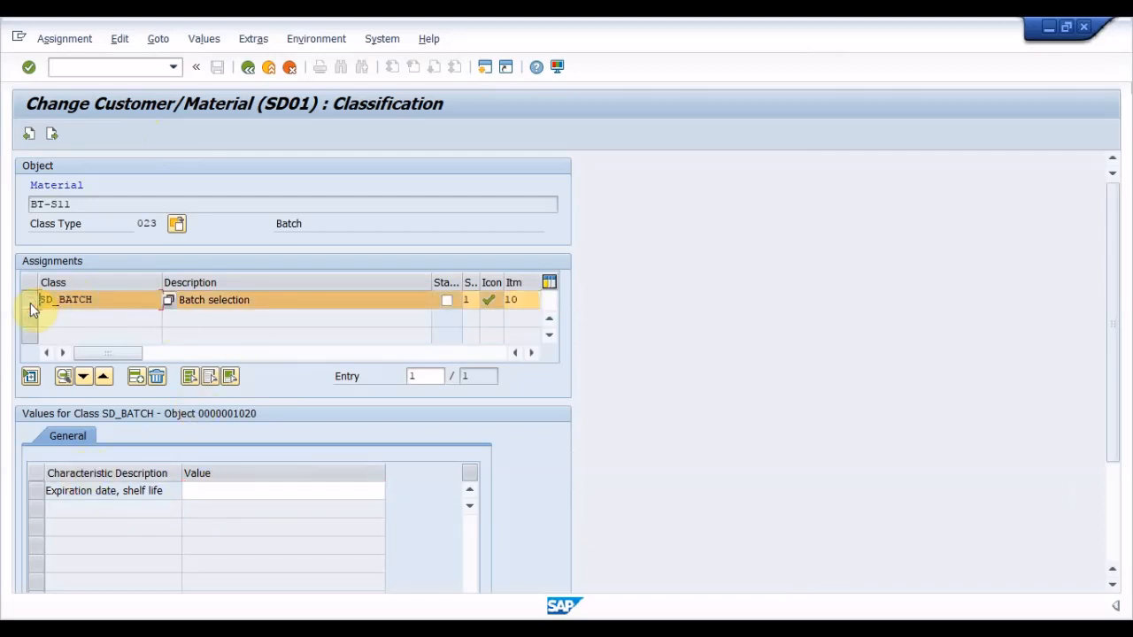
left_click(248, 68)
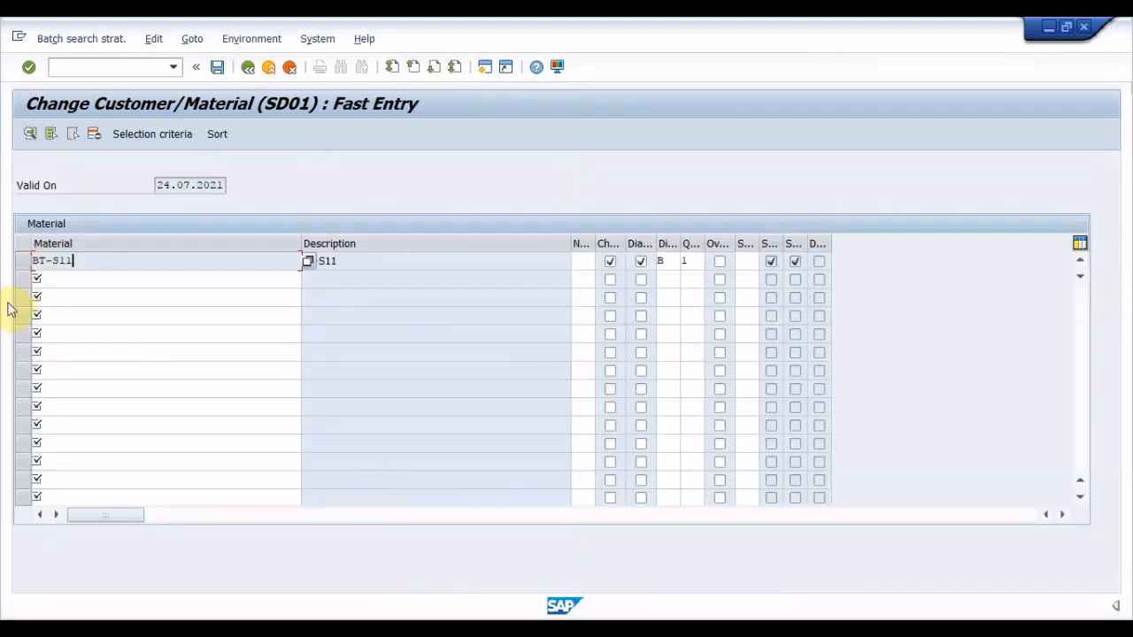
Examine the sort rule and its characteristic's sort direction for the BT-S11 strategy record, and exit to the SAP Easy Access screen.
left_click(23, 261)
left_click(221, 137)
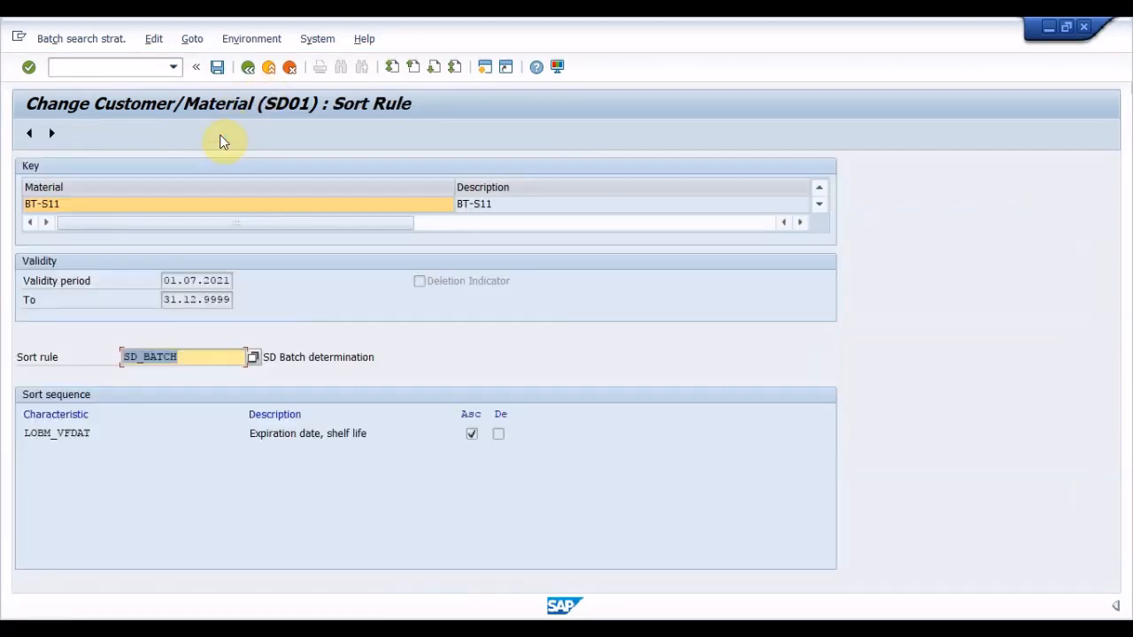
left_click(211, 353)
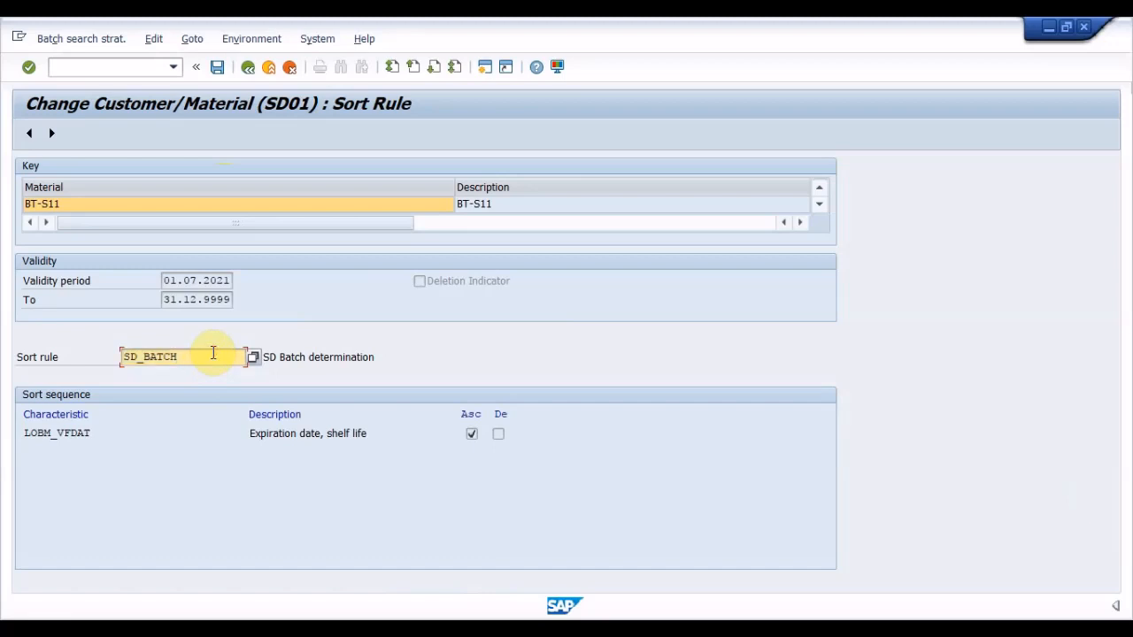
left_click(472, 435)
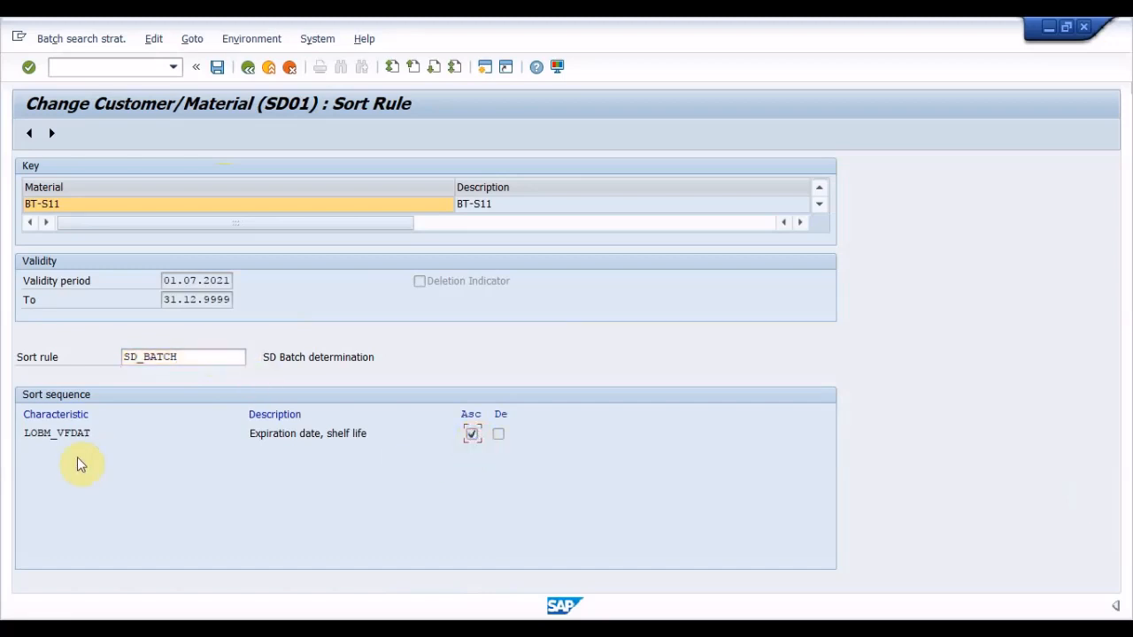
left_click_drag(91, 433, 31, 443)
left_click(86, 434)
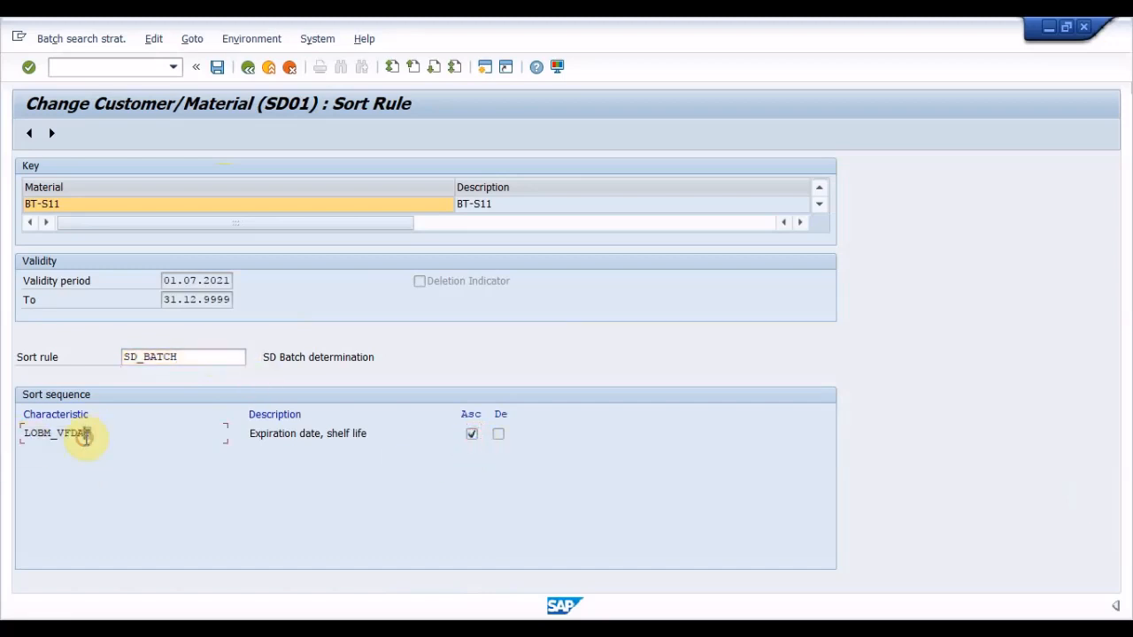
left_click(128, 68)
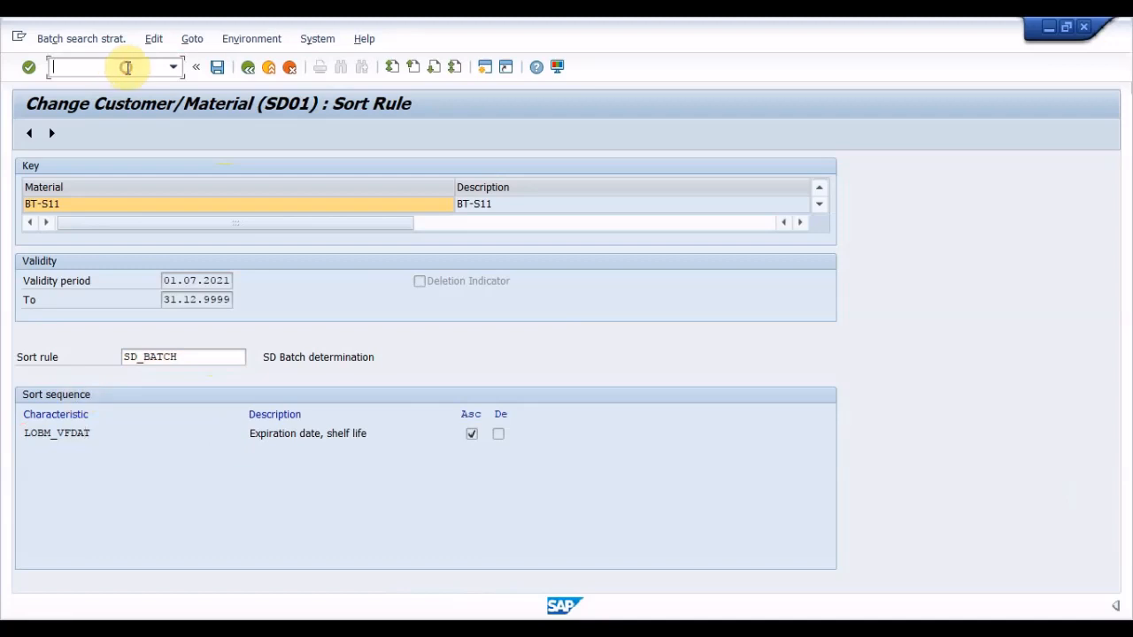
type("/n")
key("Return")
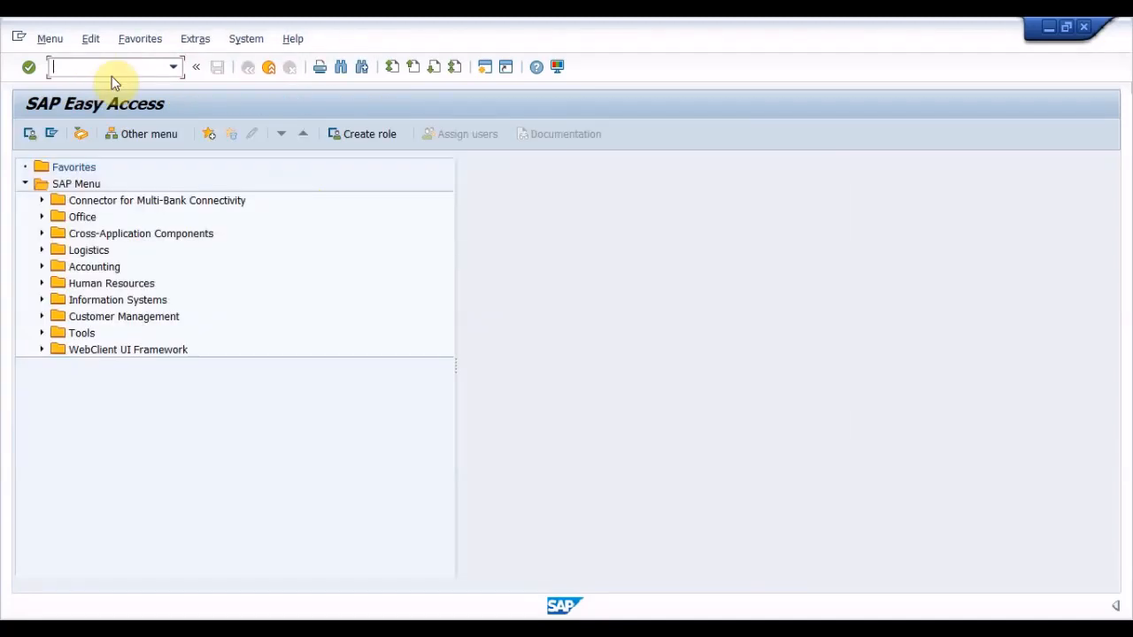